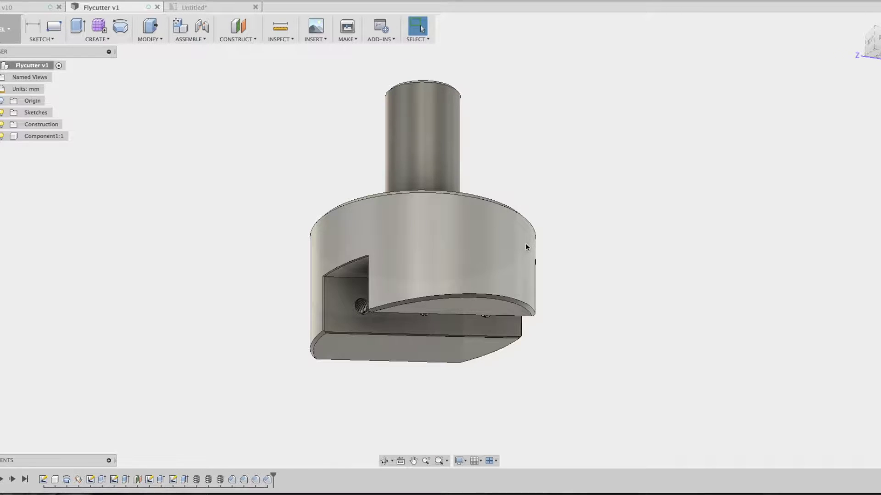
Return the view to the home angle and start a new empty Untitled design
key(F6)
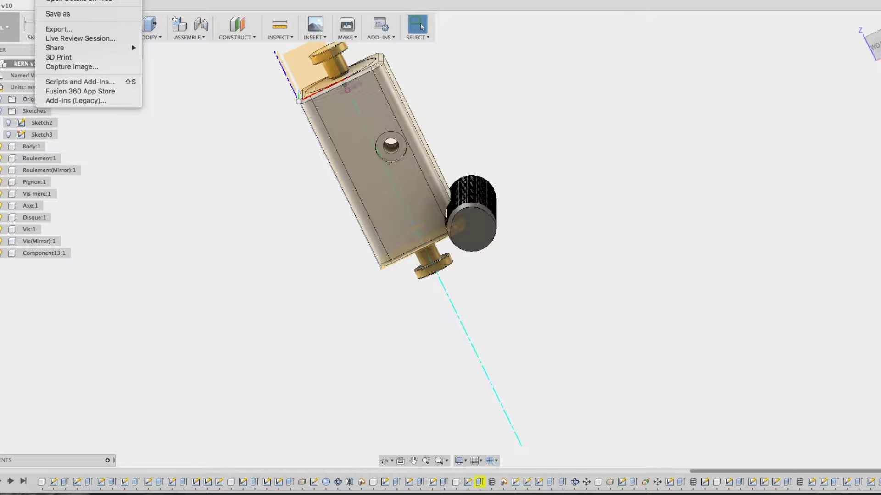
key(super+n)
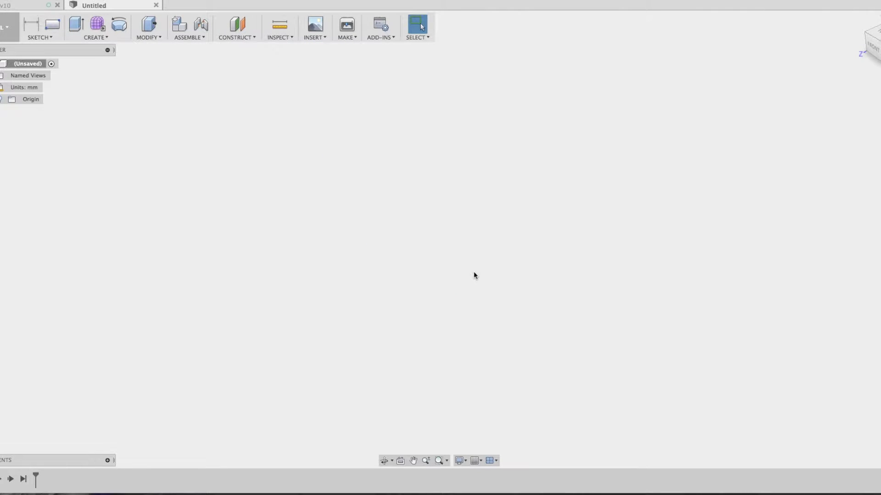
Start a sketch on an origin plane and anchor a line's first point at the origin
key(s)
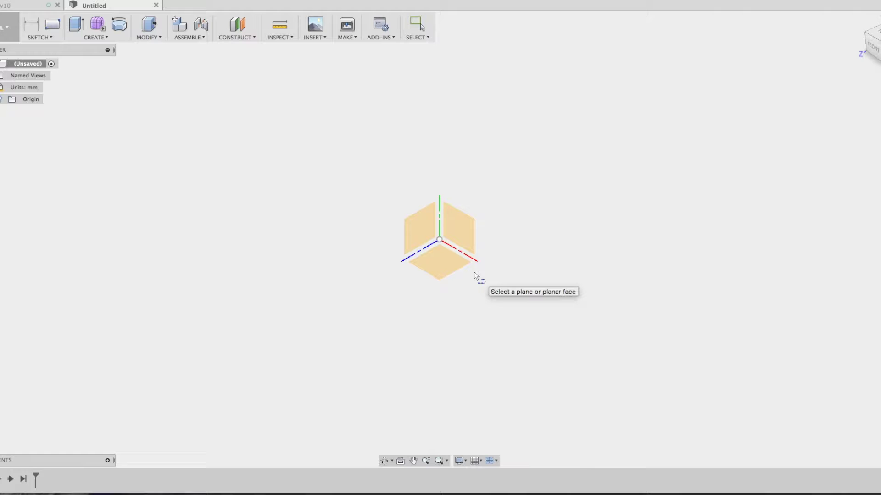
click(423, 232)
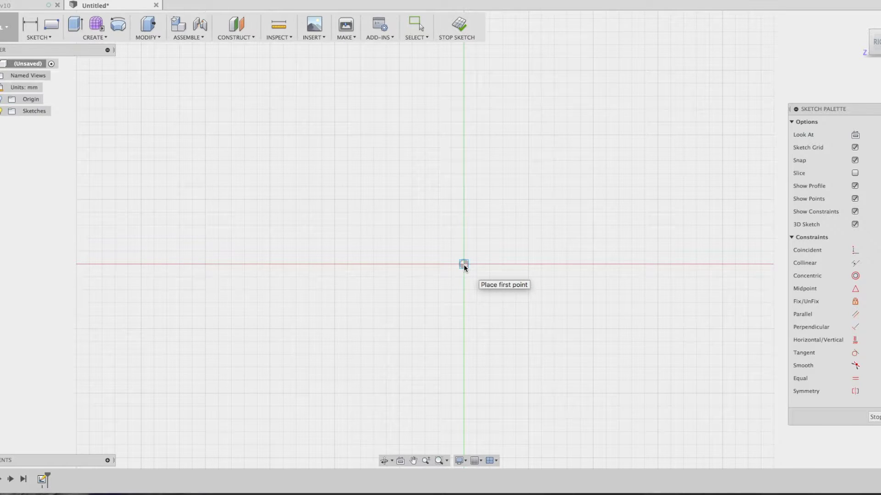
click(463, 264)
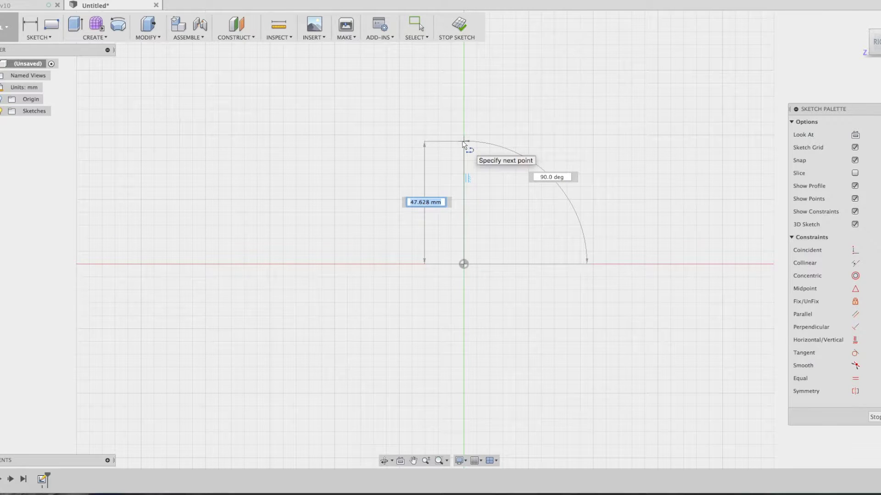
key(super+Tab)
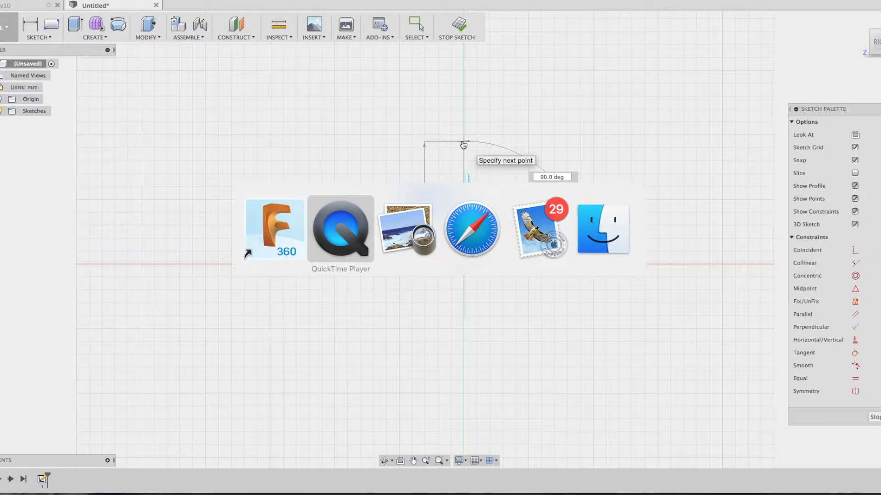
key(super+Tab)
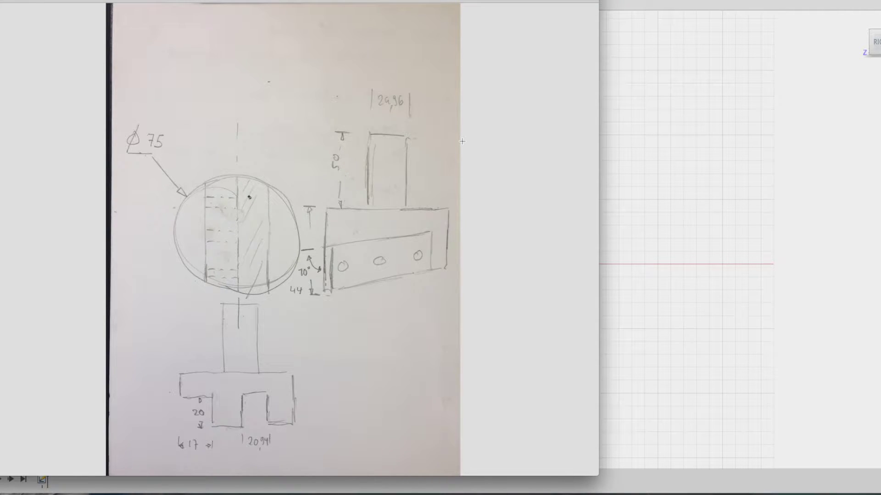
key(super+Tab)
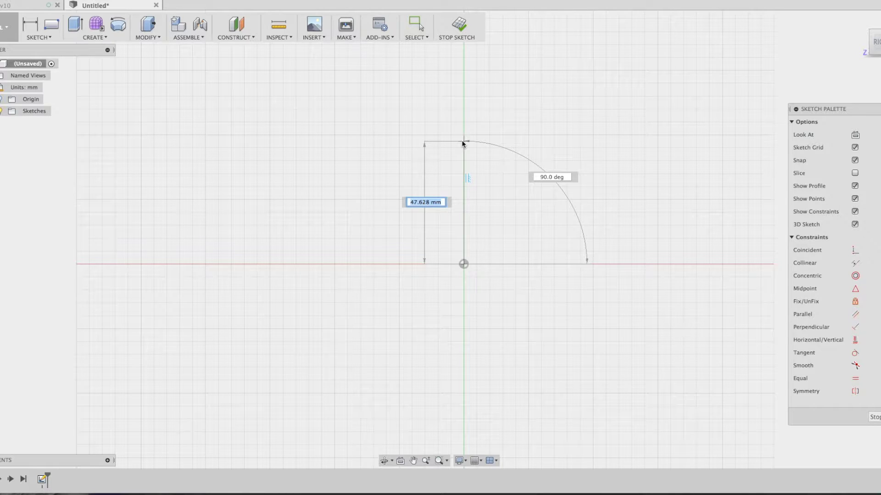
Draw the 94 mm vertical edge from the origin and the 12.48 mm top edge
text(9)
text(4)
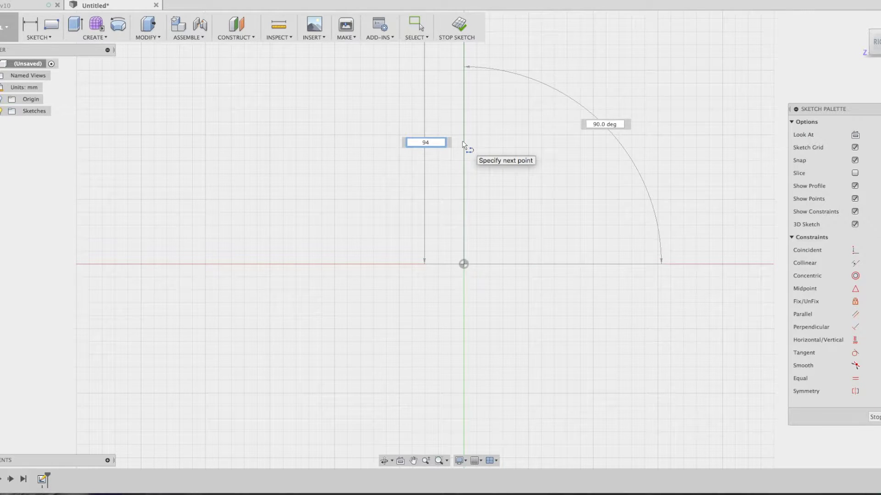
key(Return)
key(Escape)
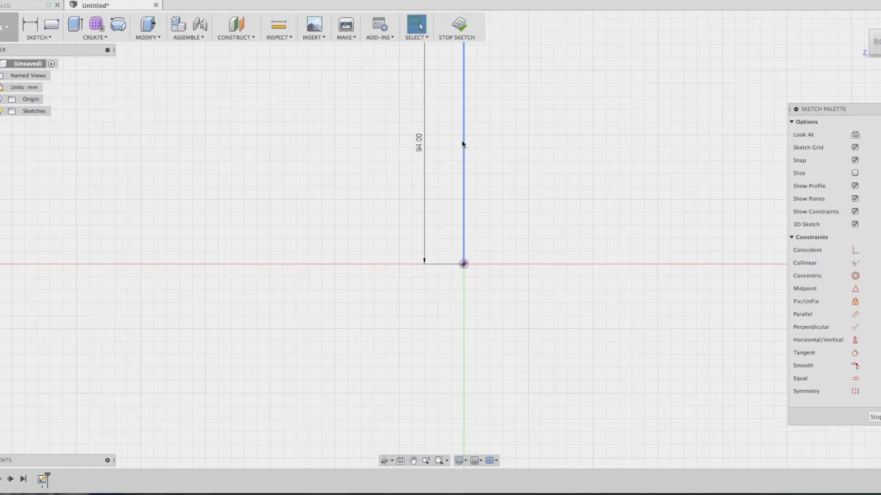
scroll(462, 142, up, 3)
scroll(462, 142, up, 4)
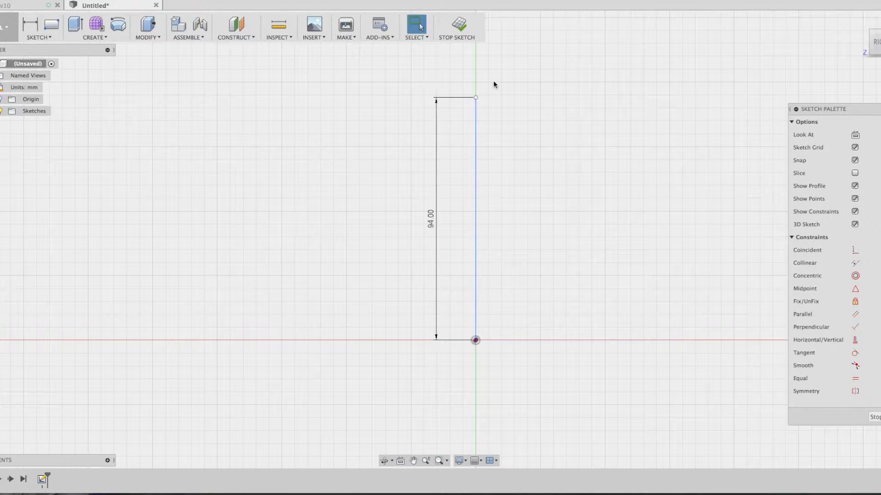
key(l)
click(476, 97)
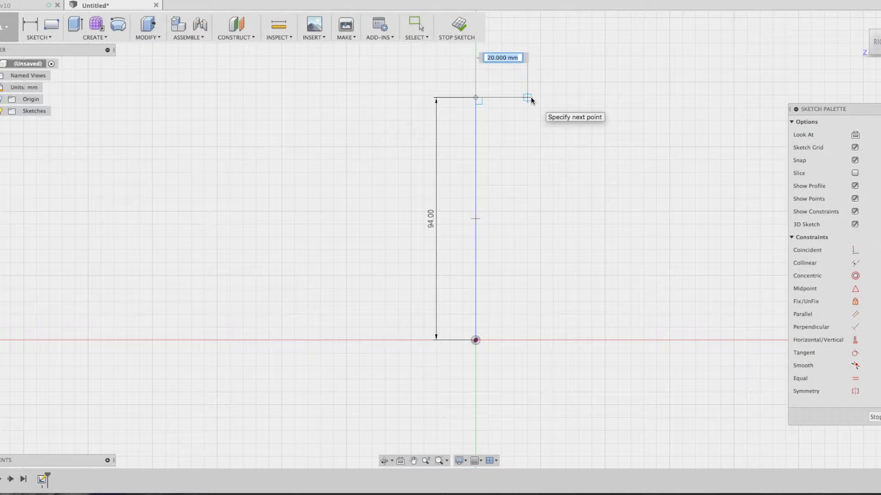
text(12.)
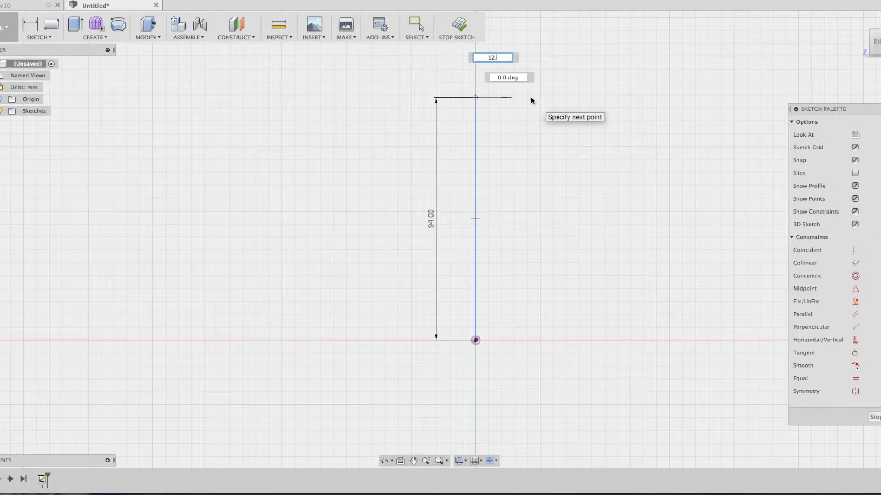
text(48)
key(Return)
key(Escape)
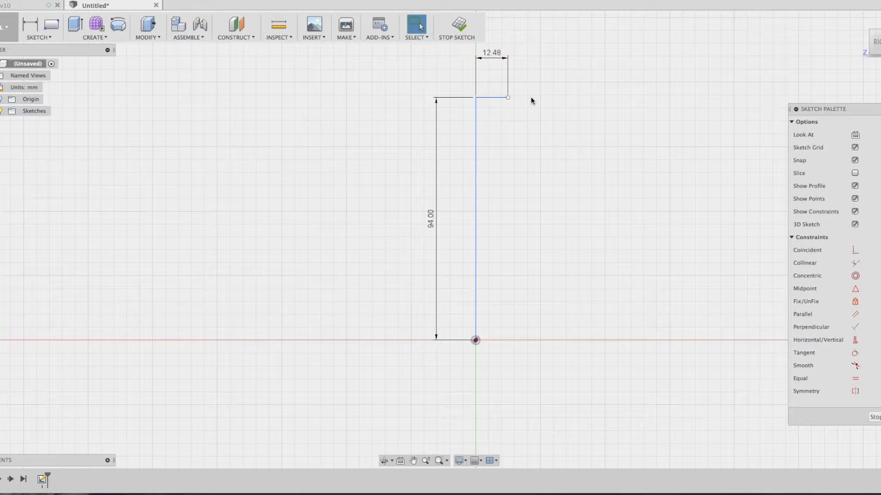
Add the 50 mm drop and 25.02 mm ledge, then close the profile via the axis to the origin
key(l)
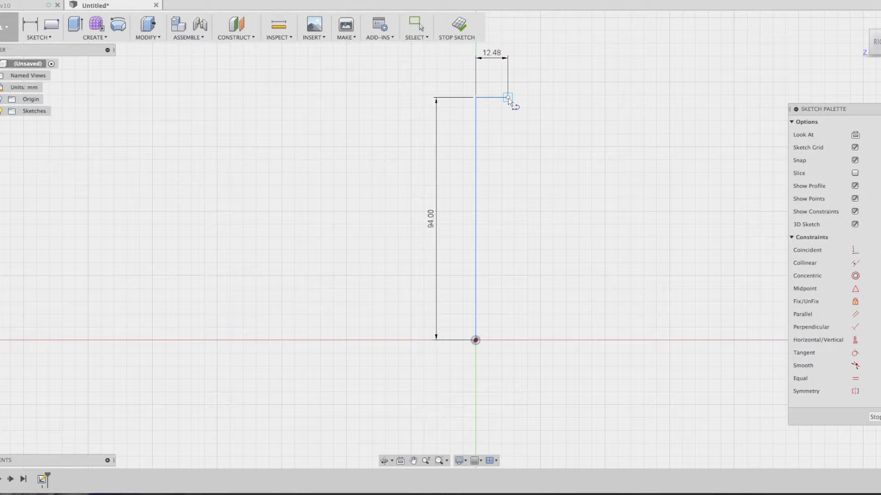
click(507, 98)
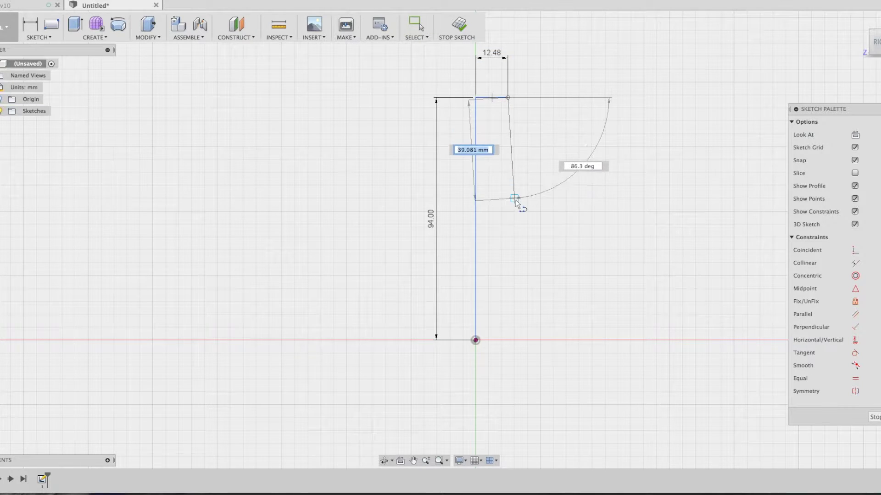
text(5)
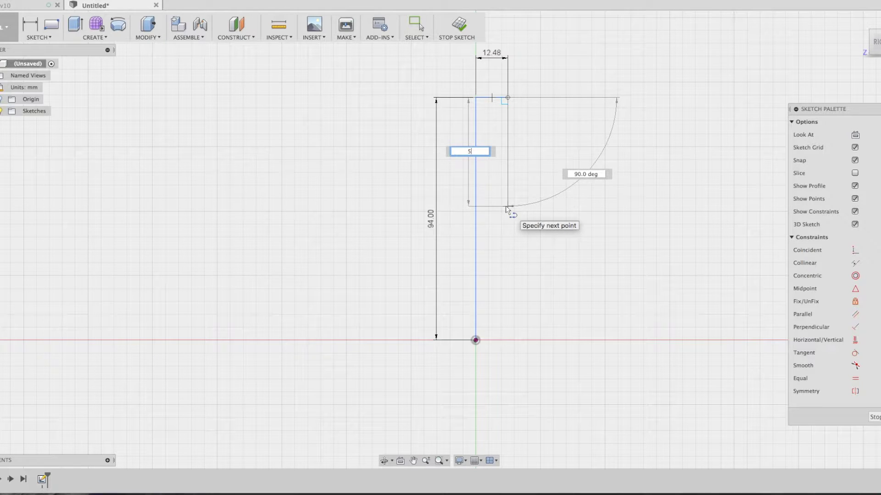
text(0)
key(Return)
key(Escape)
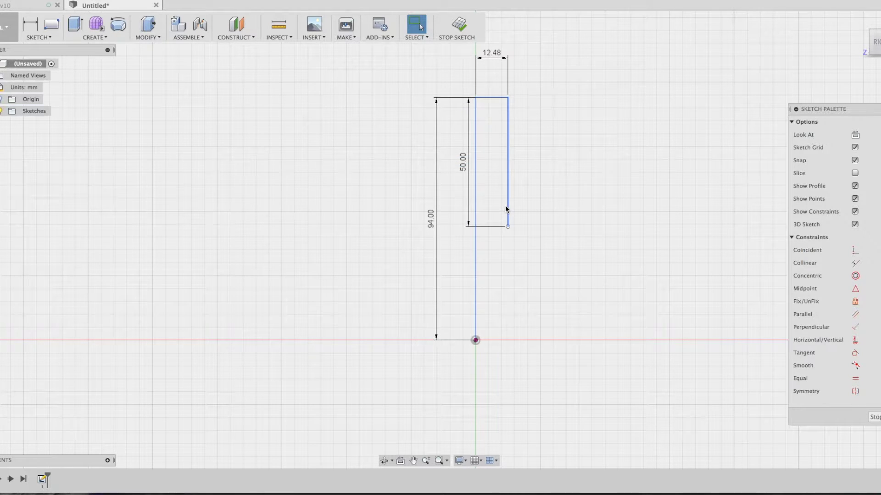
click(508, 227)
text(2)
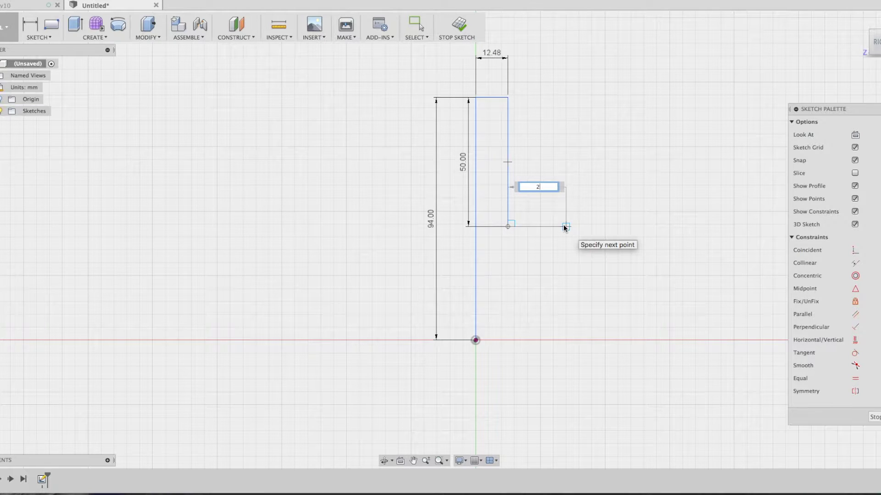
text(5.0)
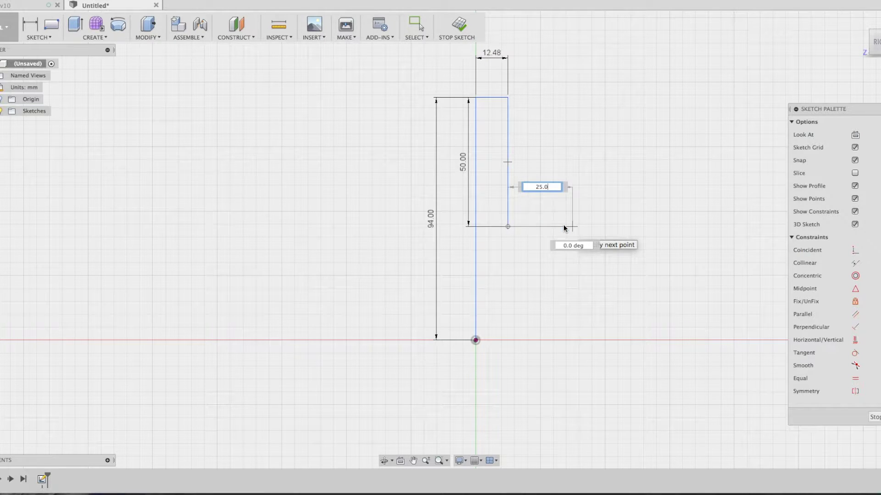
text(2)
key(Return)
key(Escape)
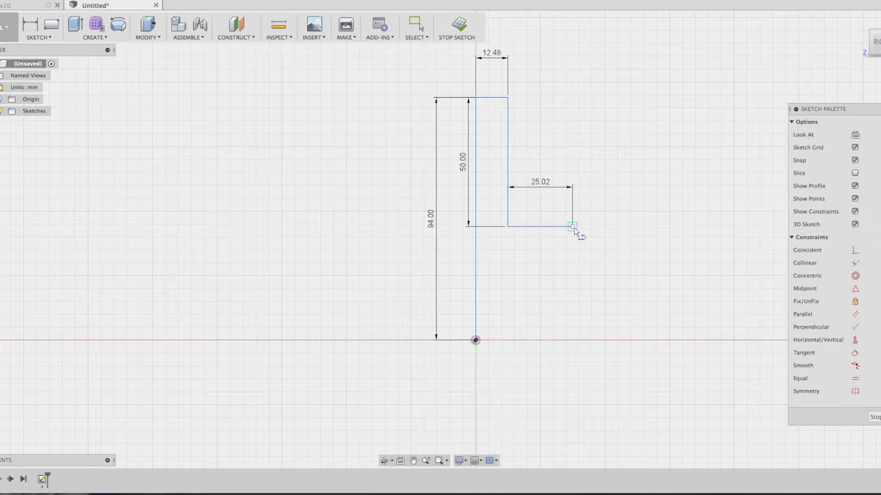
click(573, 227)
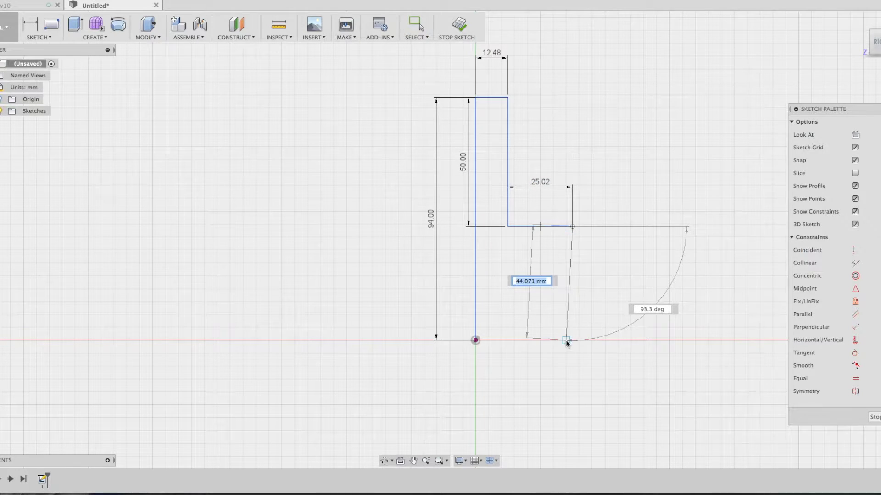
click(572, 340)
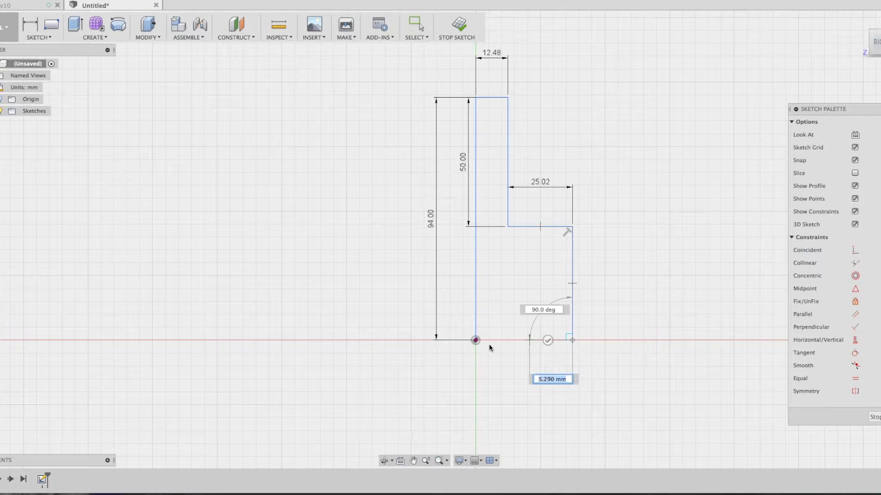
click(476, 341)
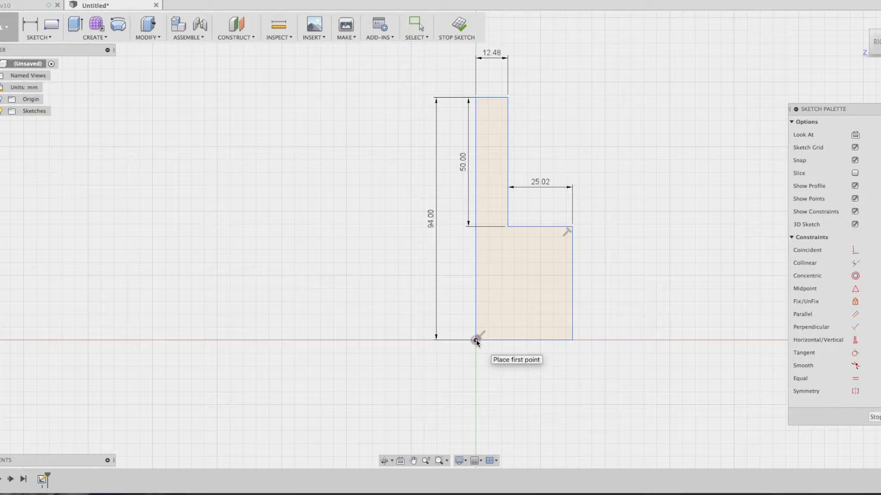
Revolve the stepped profile a full turn about its left edge as a New Component
click(119, 29)
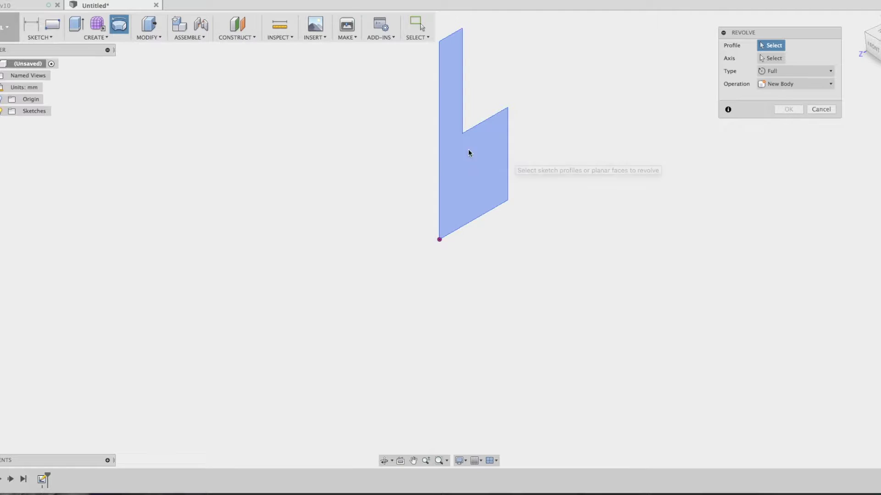
click(466, 164)
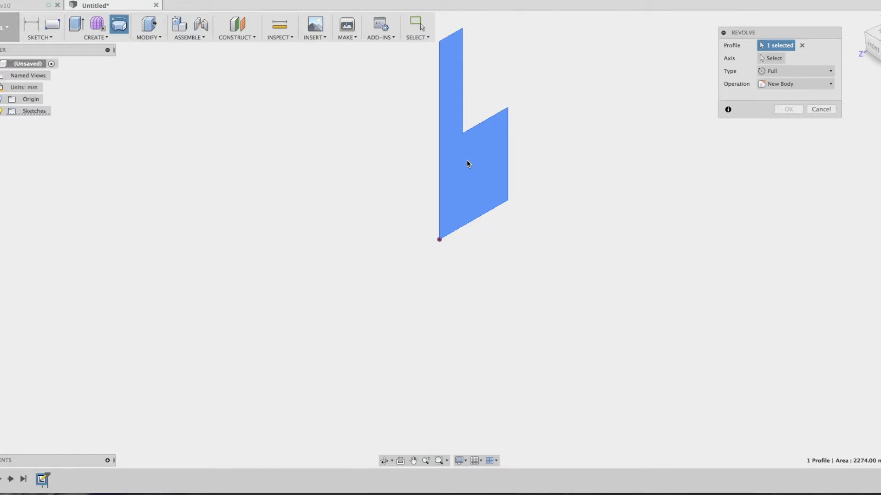
click(831, 86)
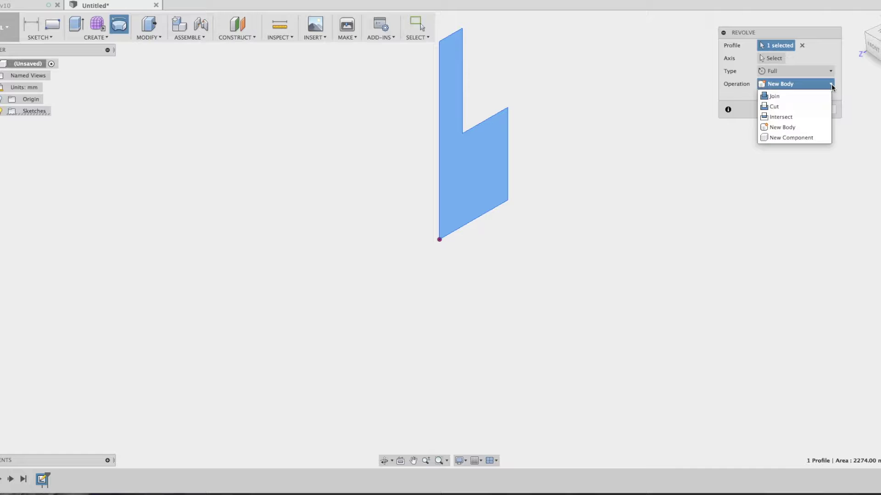
click(808, 138)
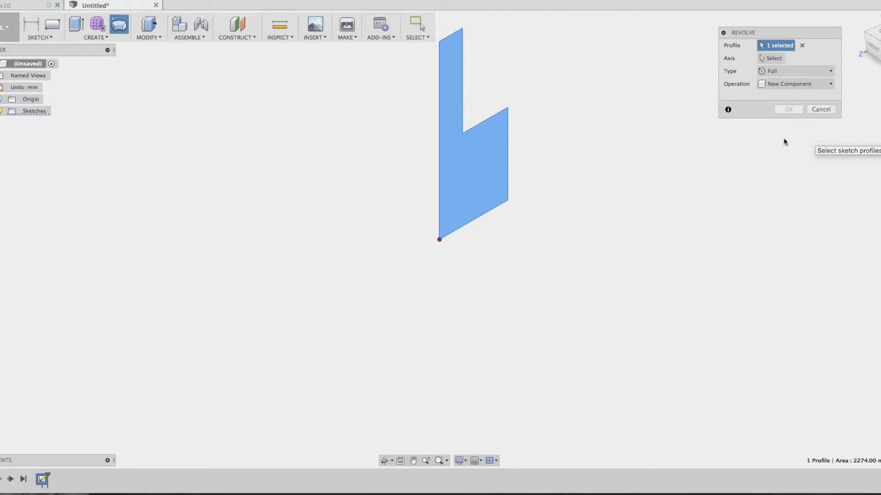
click(774, 58)
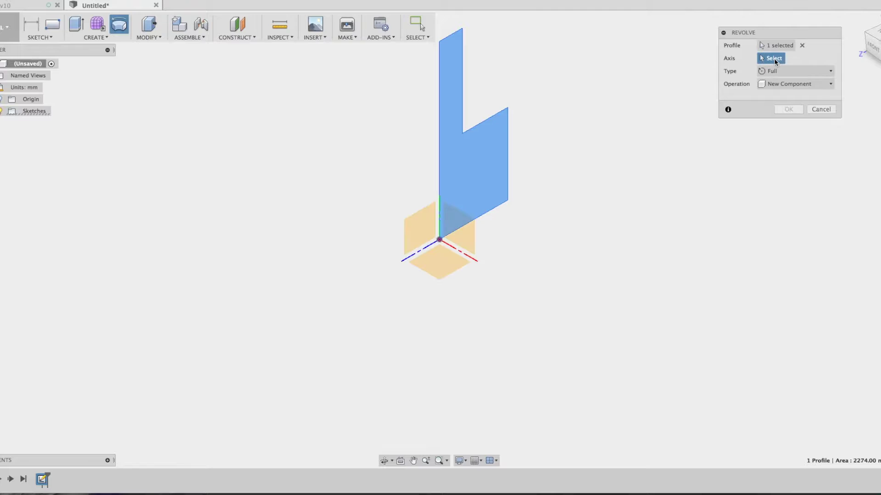
click(439, 174)
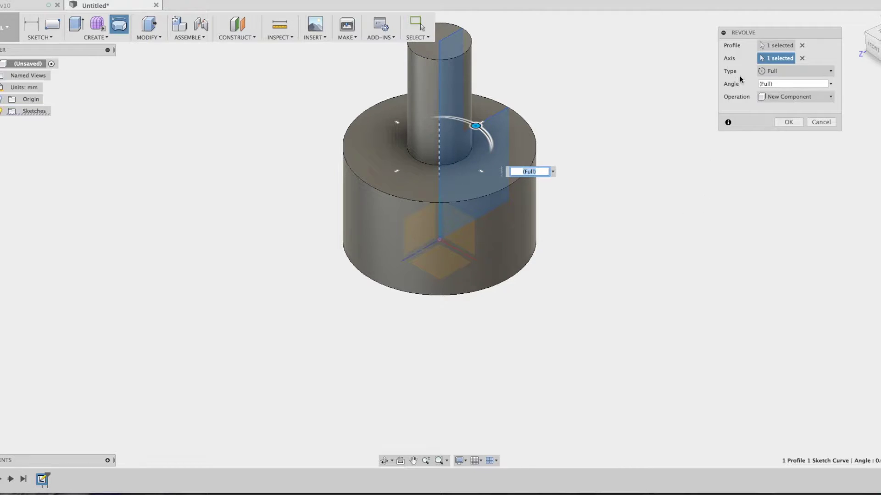
click(789, 123)
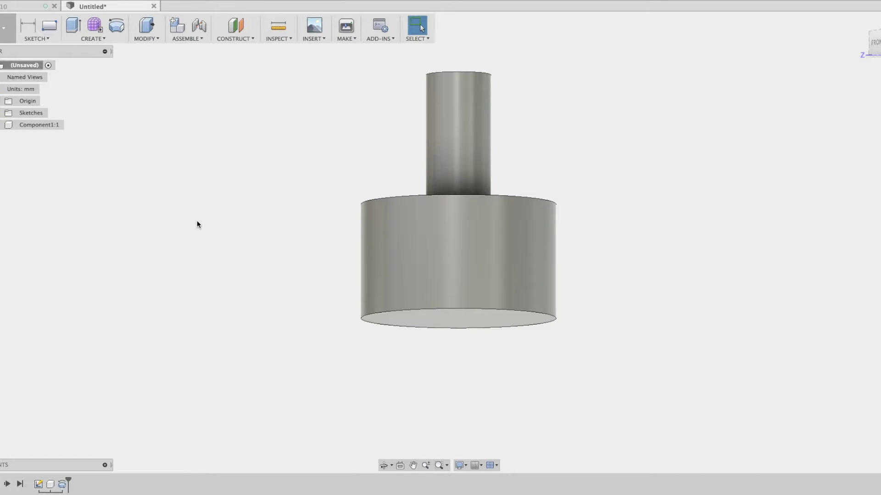
key(super+Tab)
key(super+Tab)
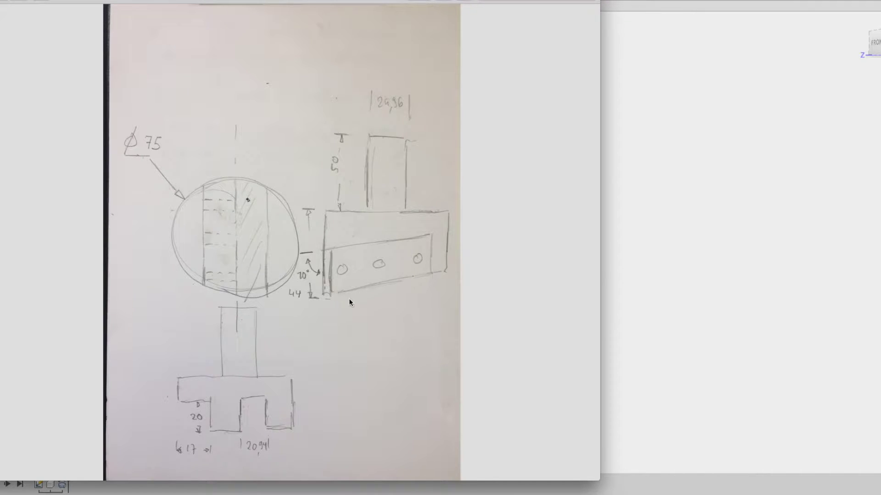
Switch from the Preview reference image back to Fusion 360
key(super+Tab)
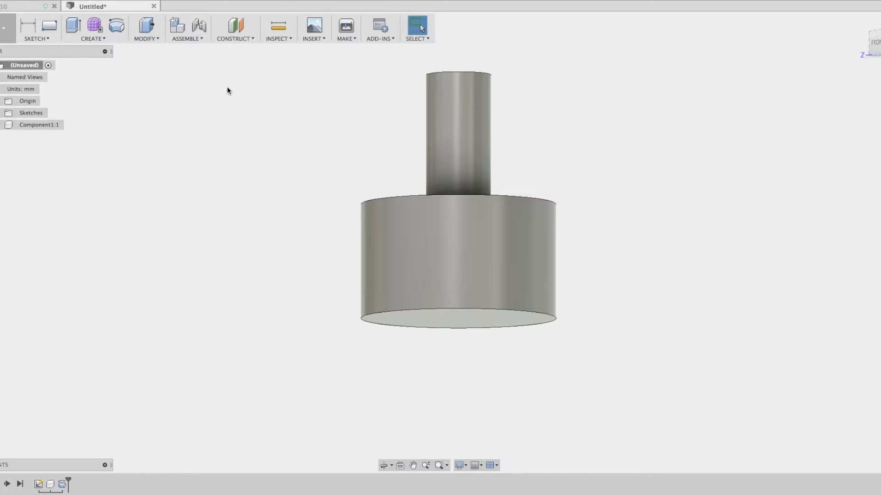
Create a Plane Through Two Edges using the cylinder's vertical axis and a bottom edge
click(236, 27)
click(244, 39)
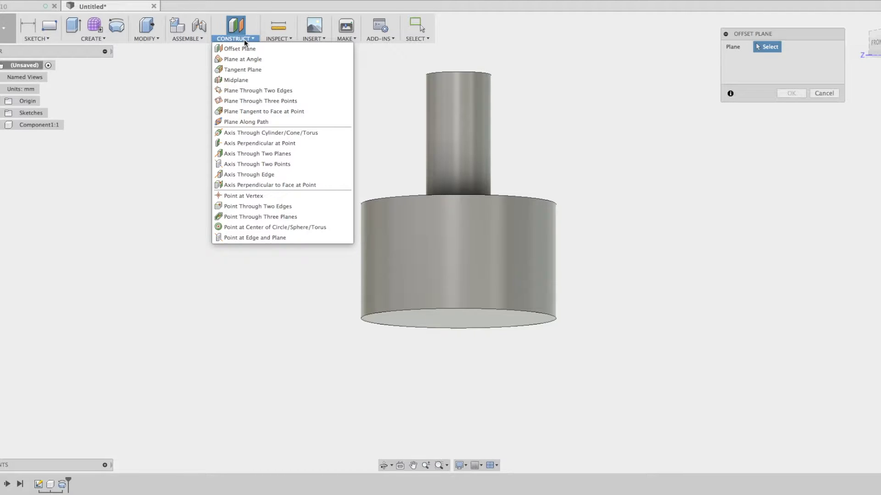
click(247, 91)
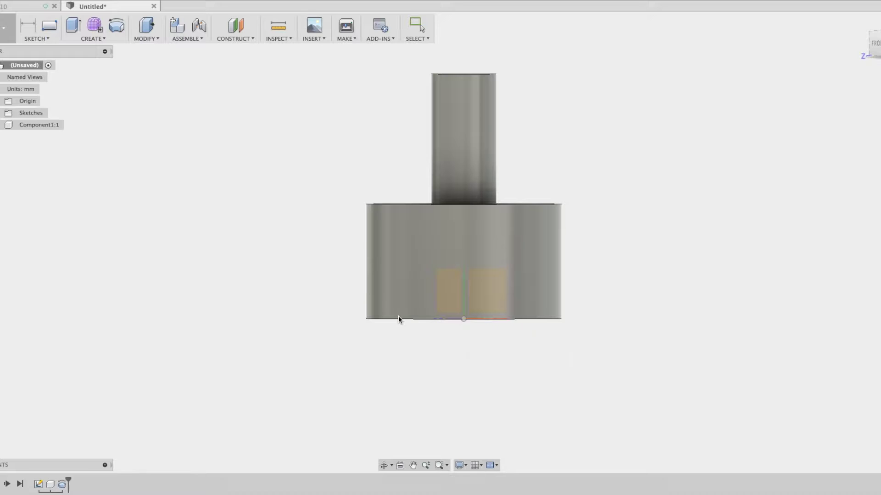
click(463, 291)
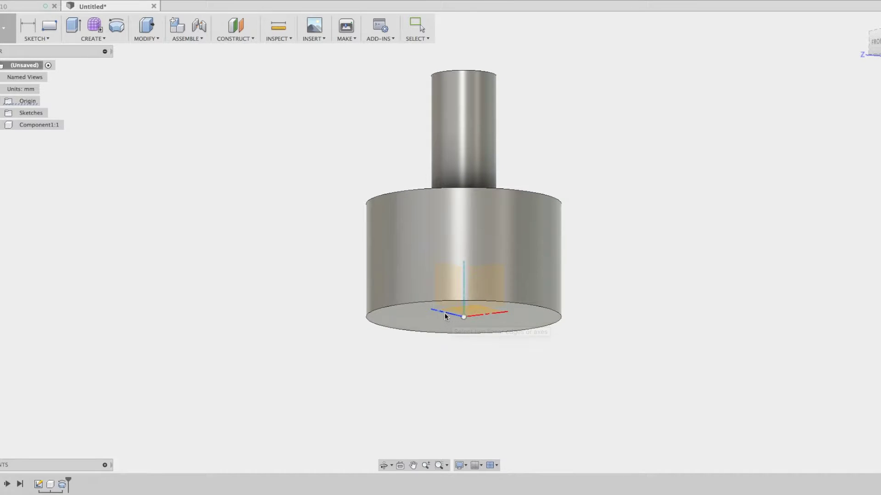
click(444, 314)
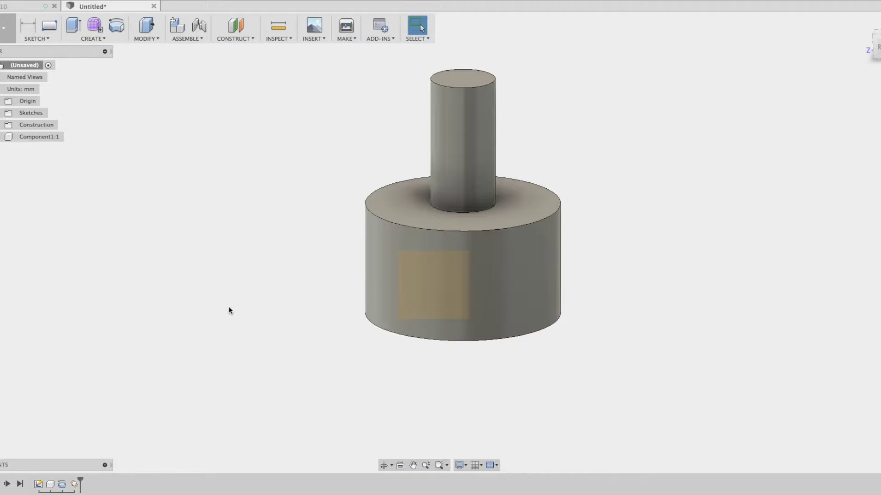
key(l)
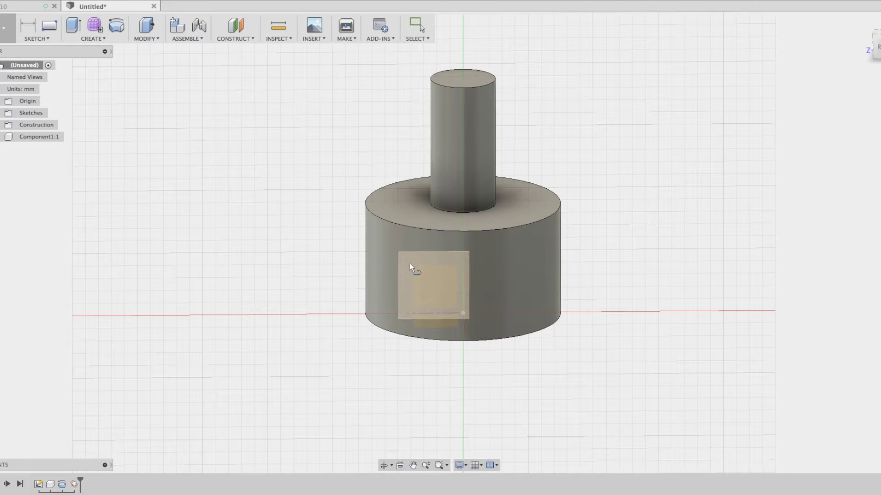
Sketch on the construction plane, drawing a line from the bottom-left corner at 10°
click(406, 264)
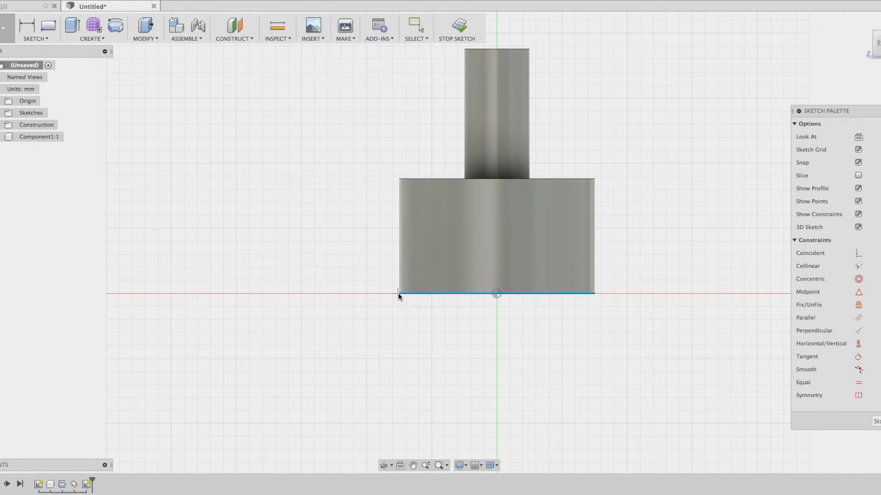
click(398, 293)
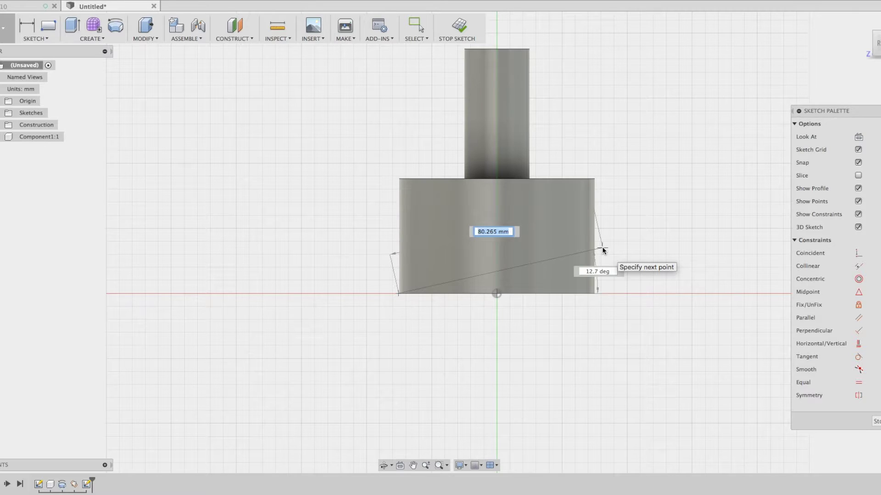
key(Tab)
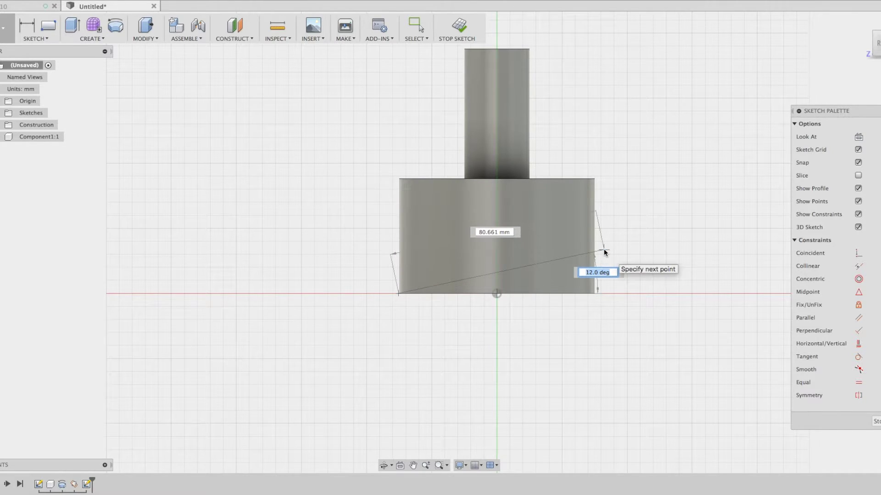
text(10)
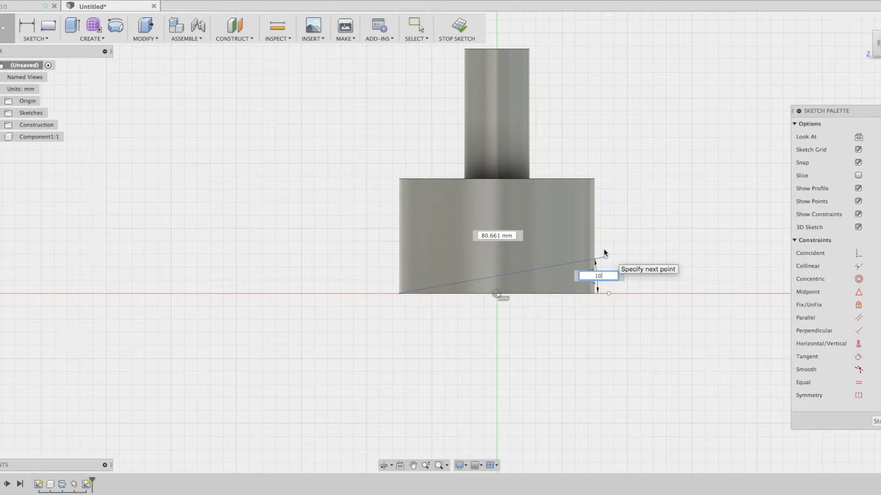
key(Return)
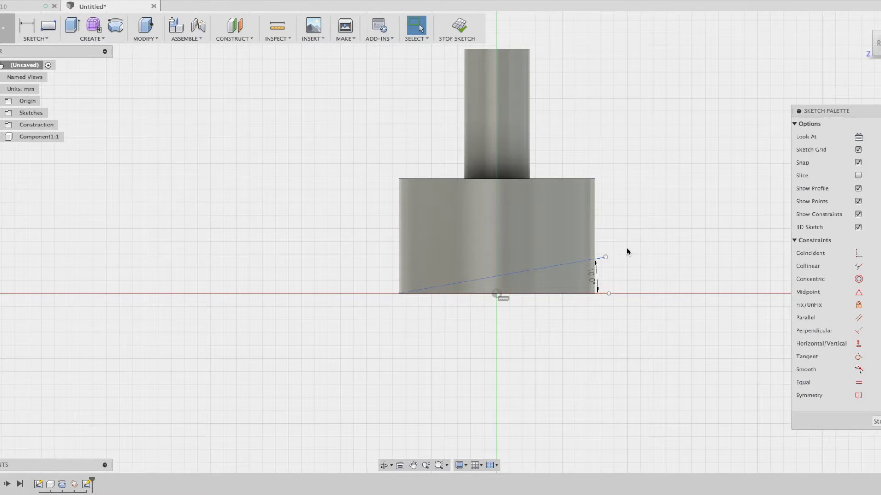
Drop a vertical edge to the axis and close the triangle along the bottom
key(l)
click(605, 257)
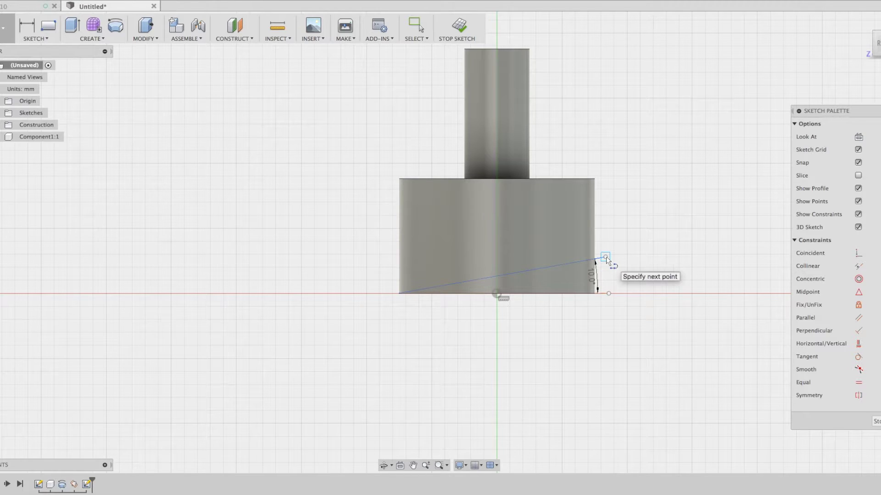
click(604, 294)
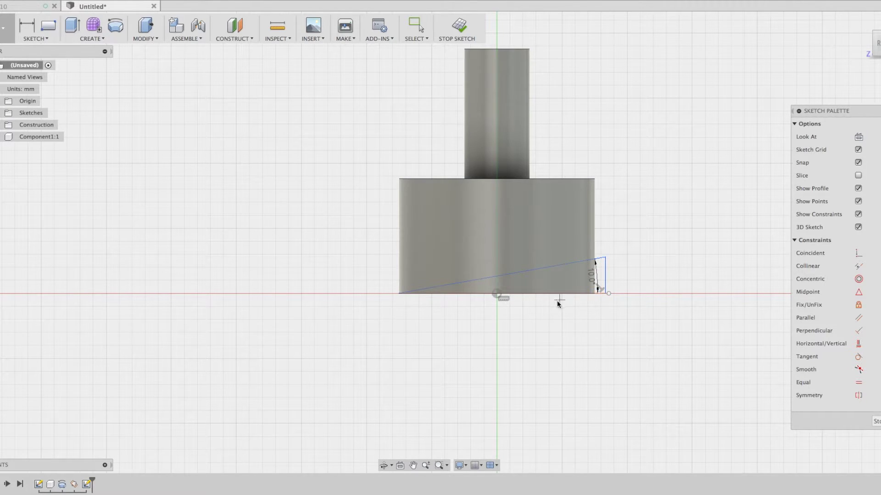
click(399, 294)
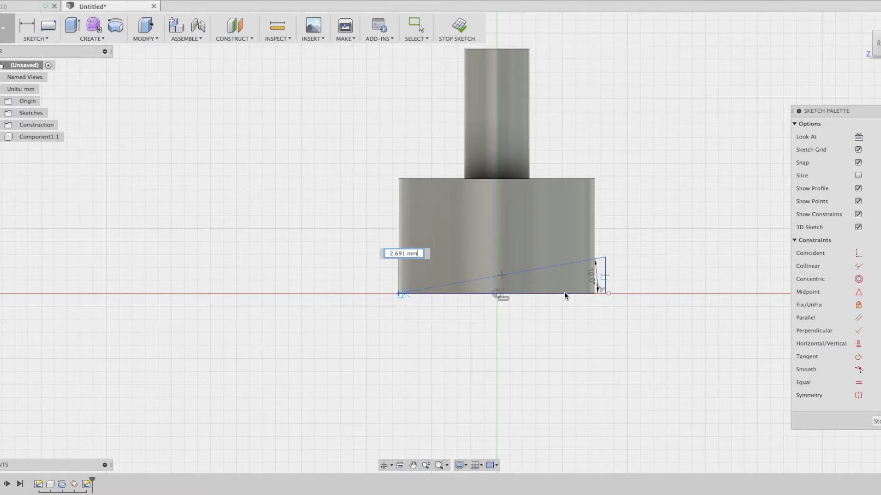
click(604, 293)
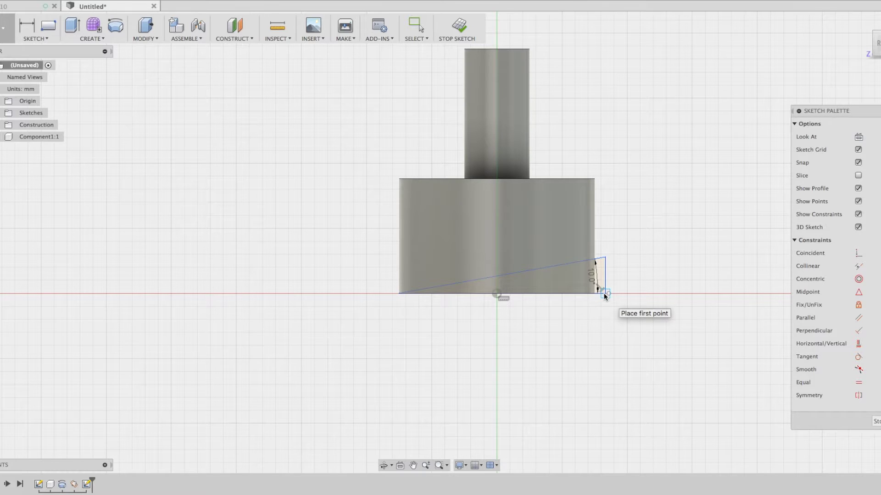
key(F6)
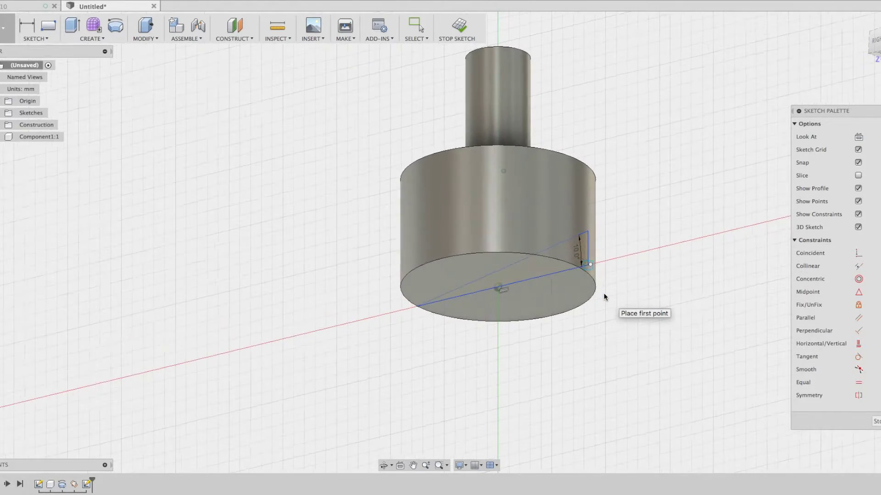
key(F6)
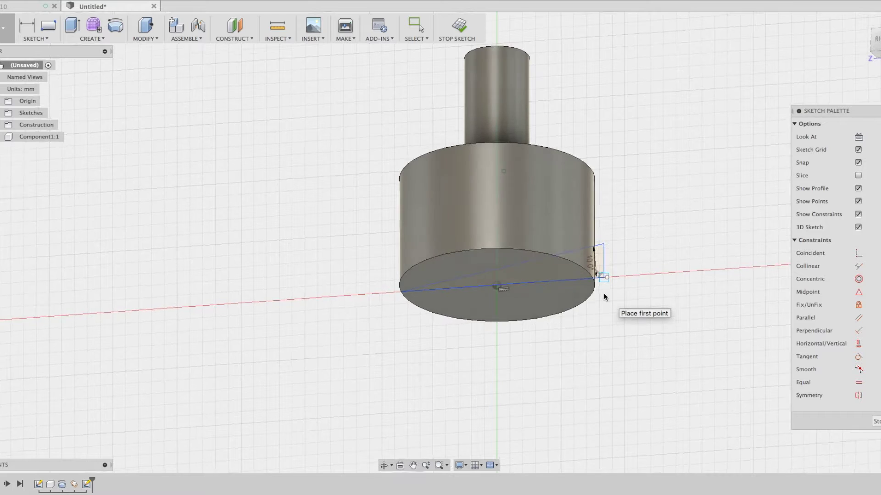
key(F6)
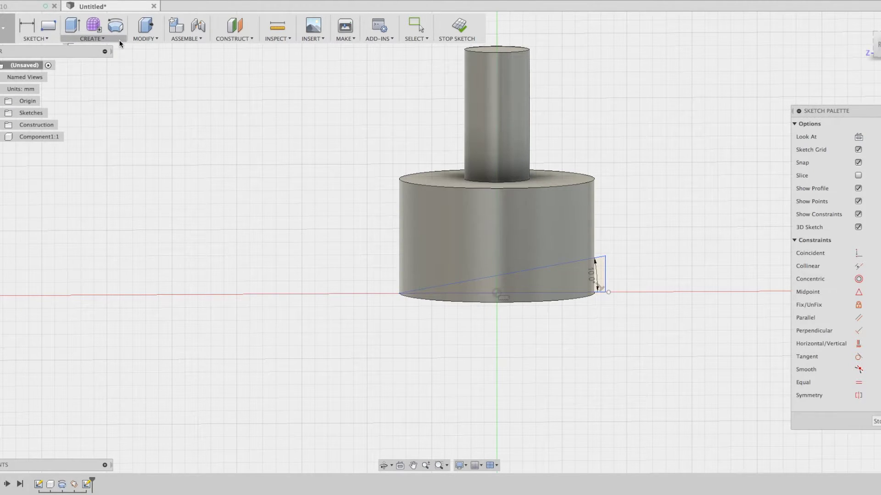
Cut-extrude the triangle profile symmetrically 50 mm through the base
click(119, 40)
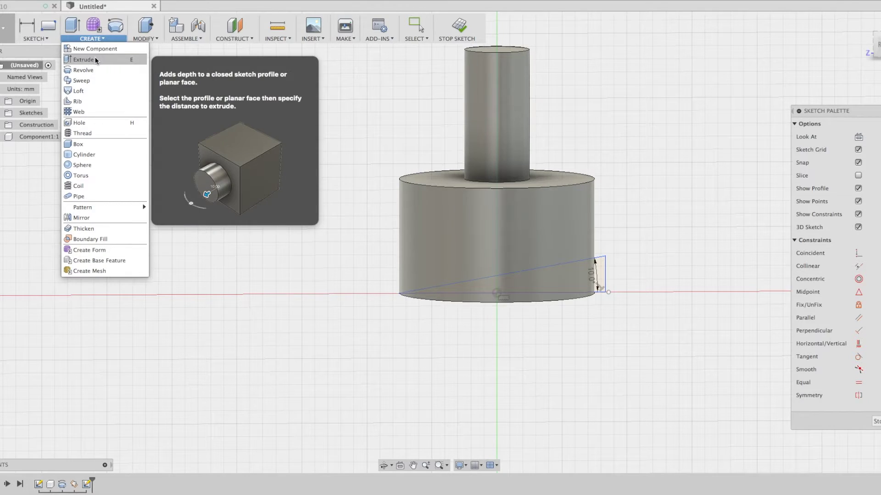
click(95, 59)
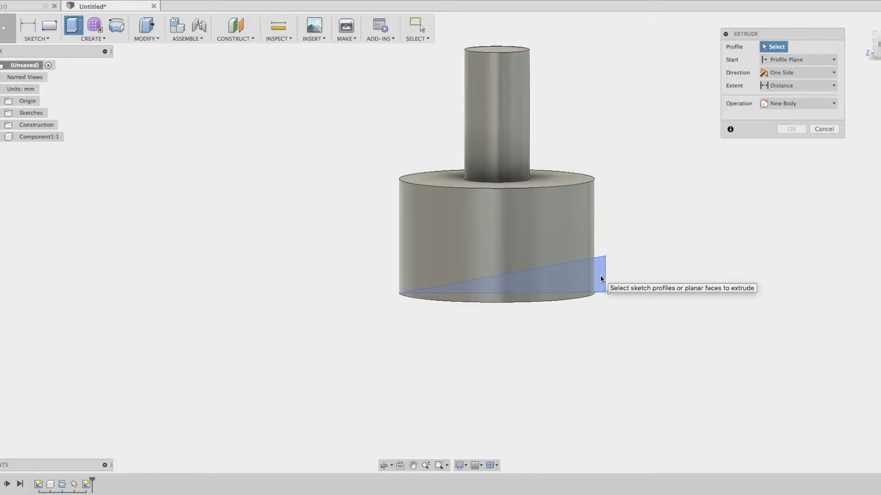
click(601, 276)
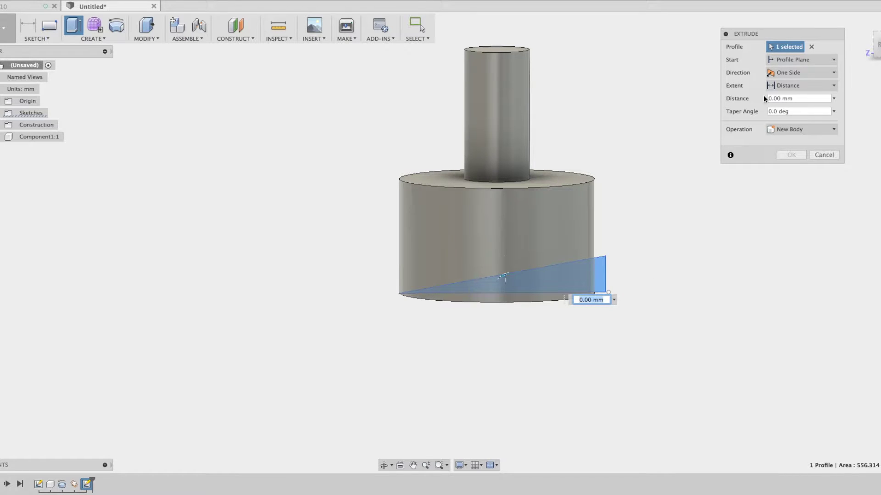
click(834, 73)
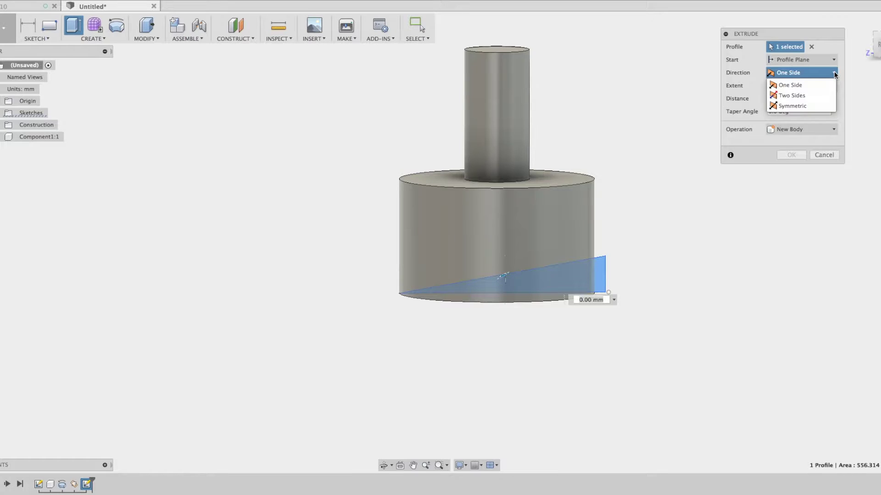
click(794, 107)
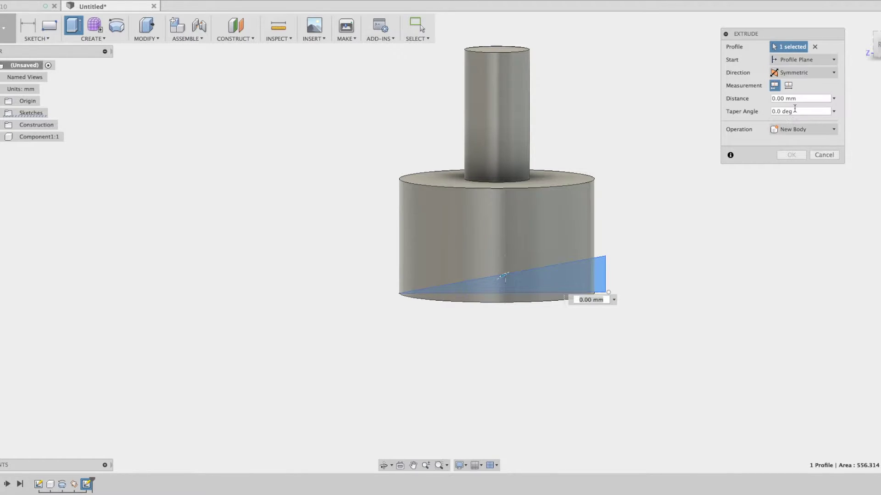
click(773, 98)
text(50)
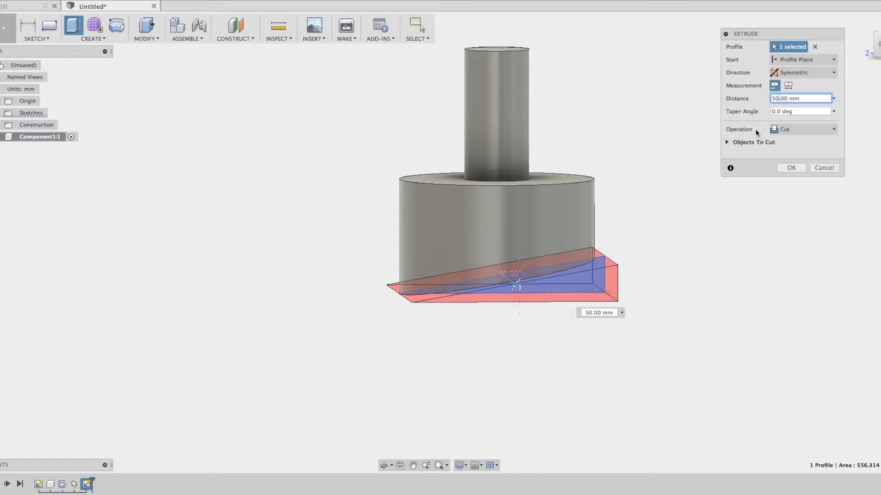
click(834, 130)
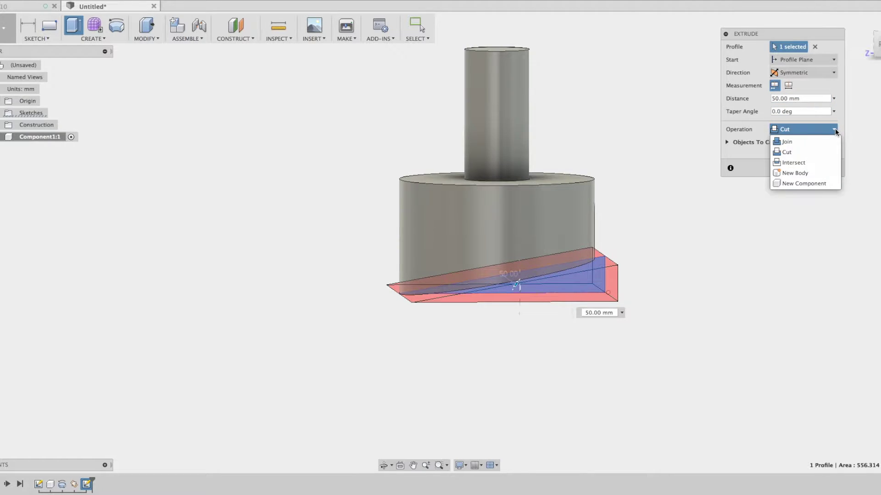
click(787, 132)
click(790, 167)
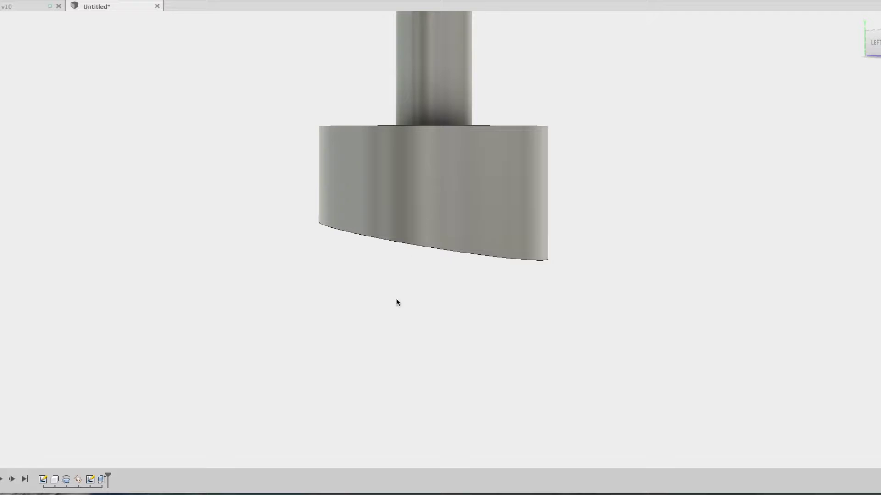
Return to Fusion 360, zoom in, and view the body from the left side
key(super+Tab)
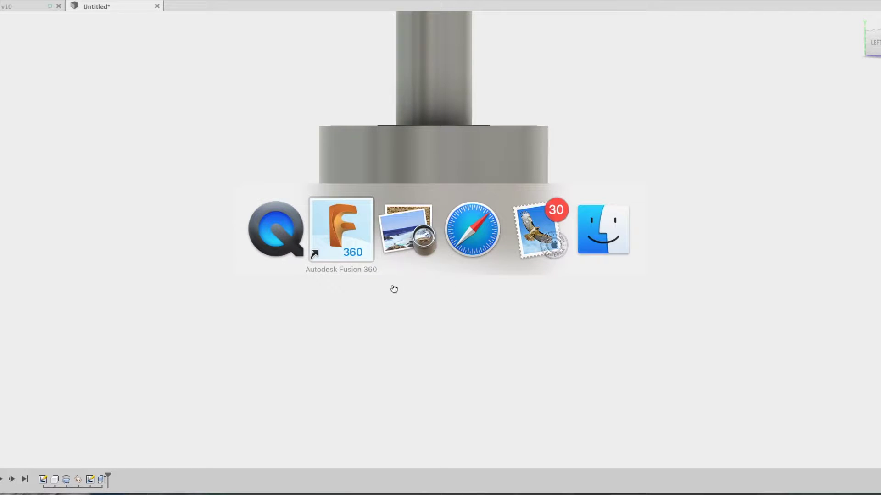
scroll(433, 206, up, 1)
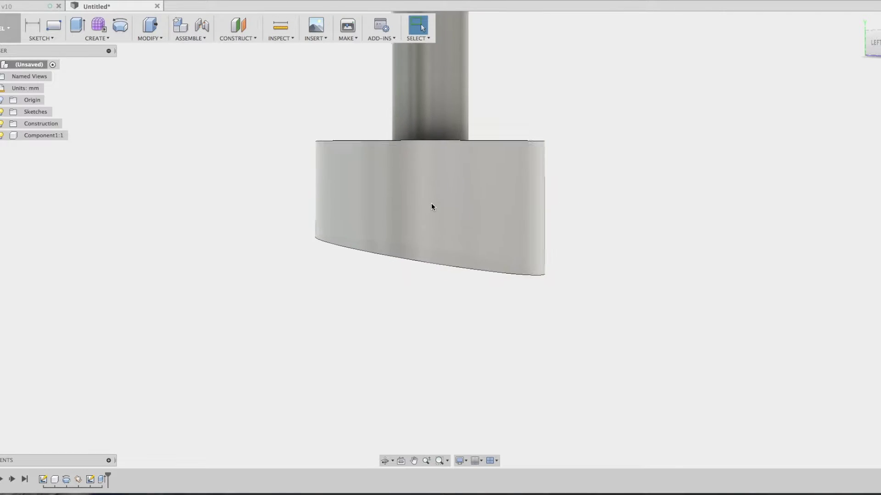
scroll(431, 206, up, 3)
scroll(432, 207, up, 2)
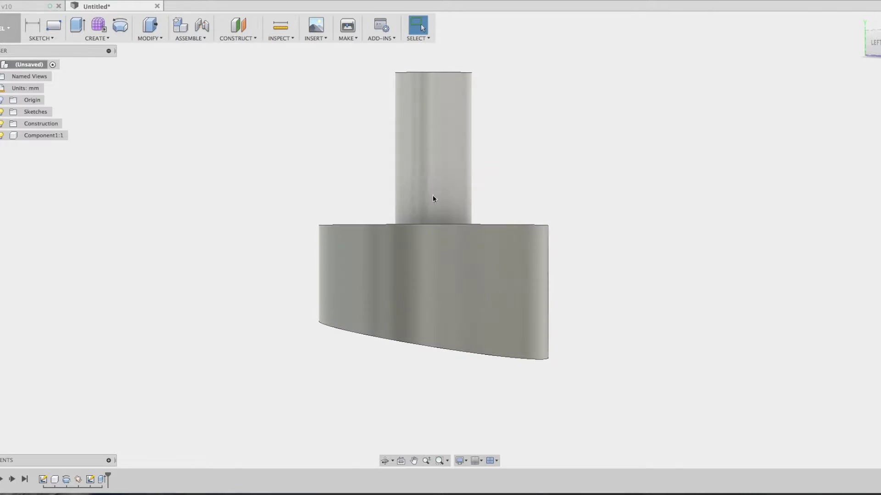
click(876, 46)
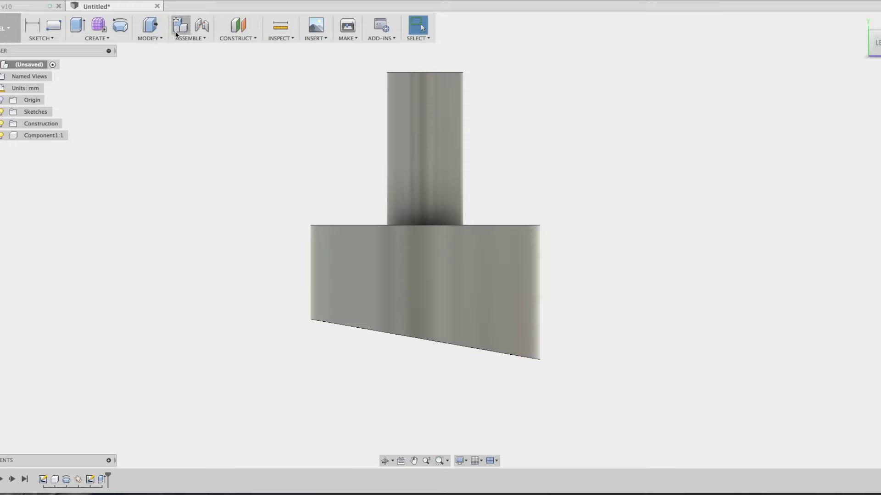
click(242, 36)
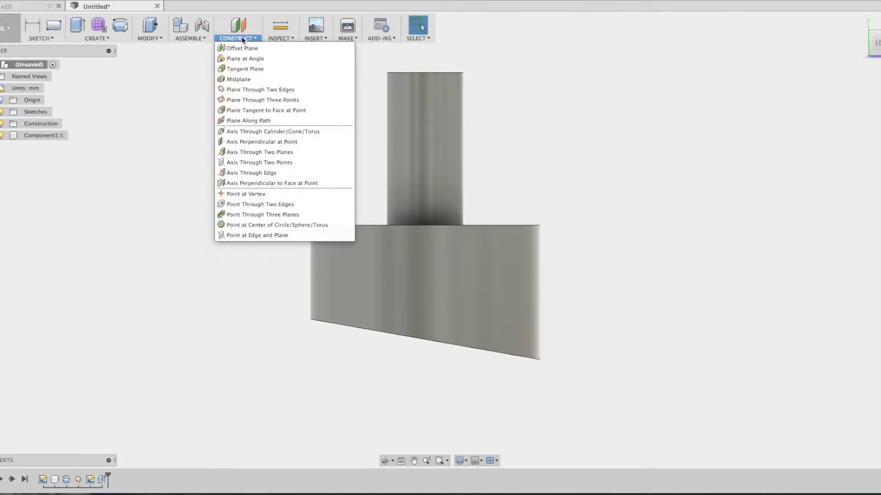
click(230, 79)
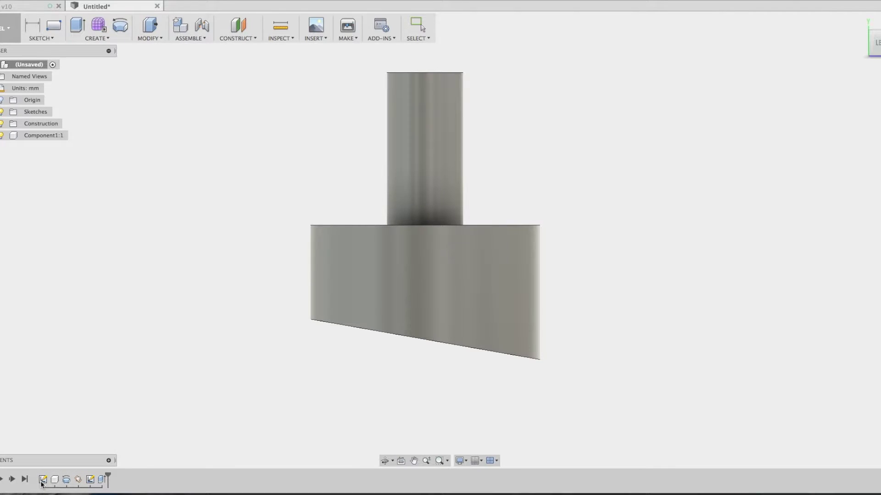
Roll the timeline back to inspect Sketch1, restore full history, and view from the left
drag(108, 477, 39, 478)
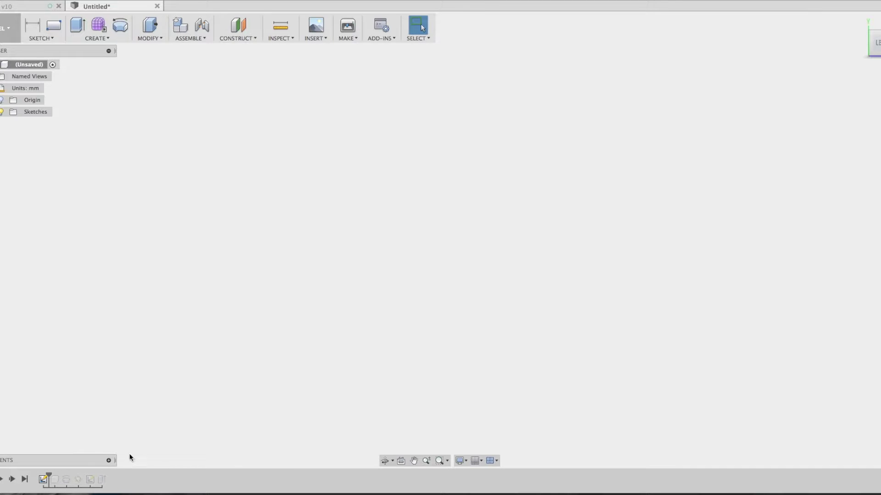
click(43, 480)
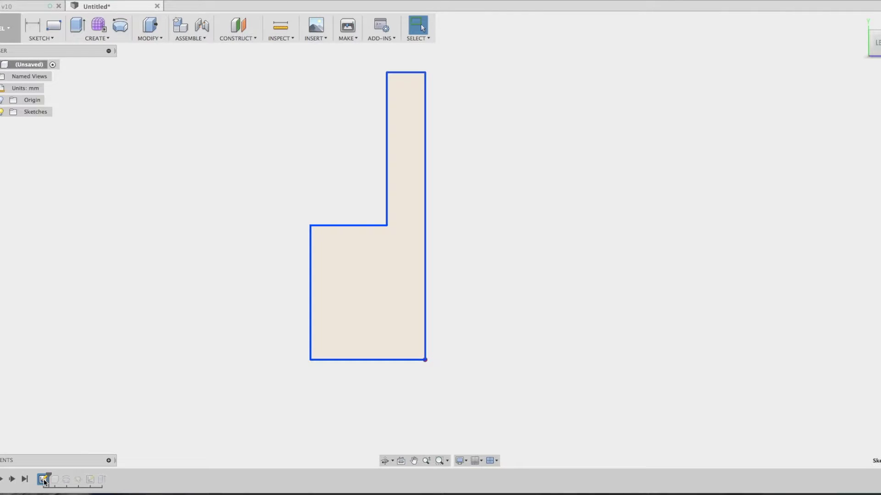
drag(49, 476, 108, 478)
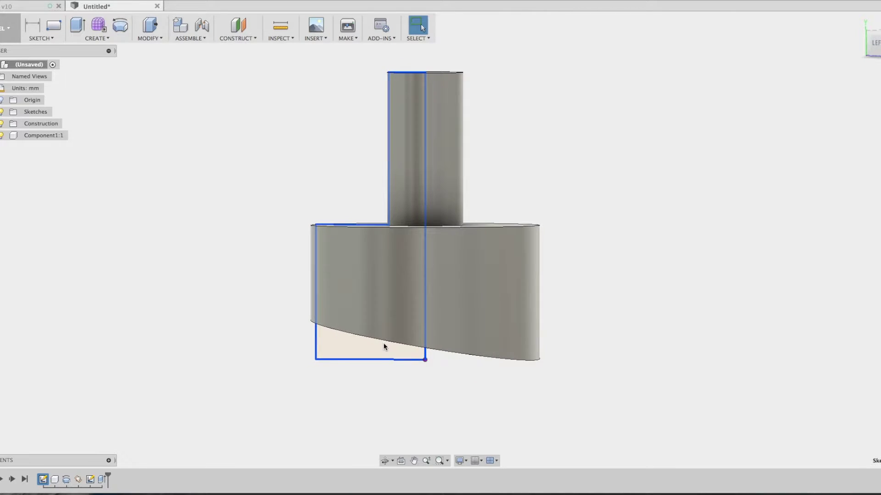
click(877, 46)
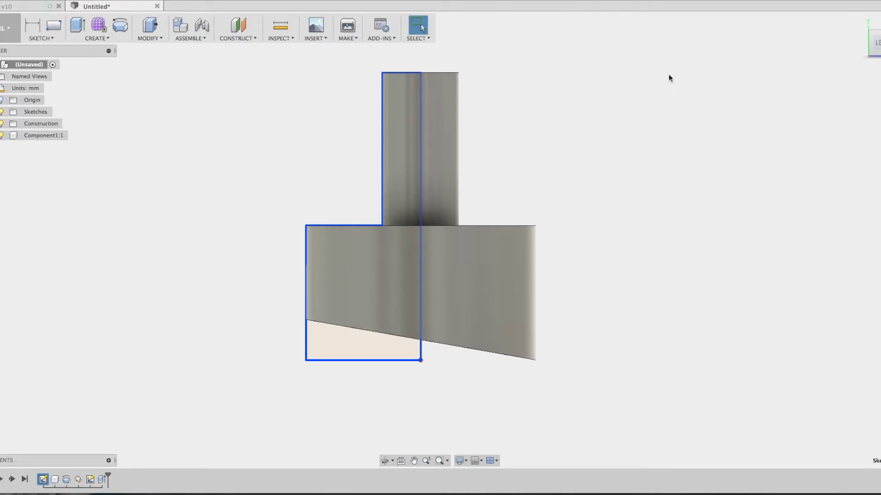
key(Return)
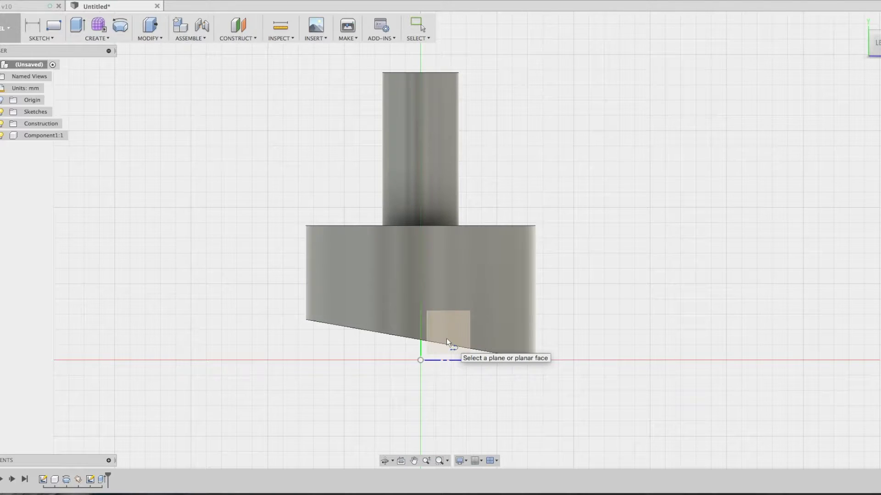
Start a sketch on the origin plane and draw a 20 mm side from the base's lower right corner
click(447, 340)
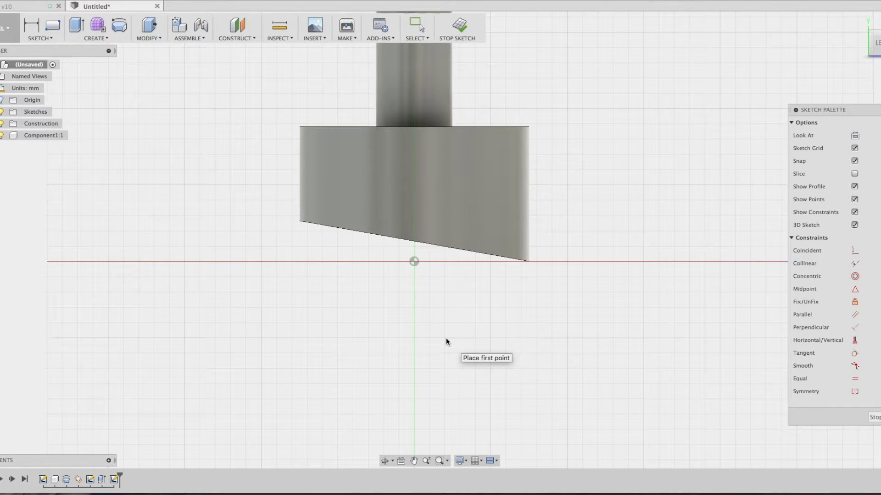
click(528, 262)
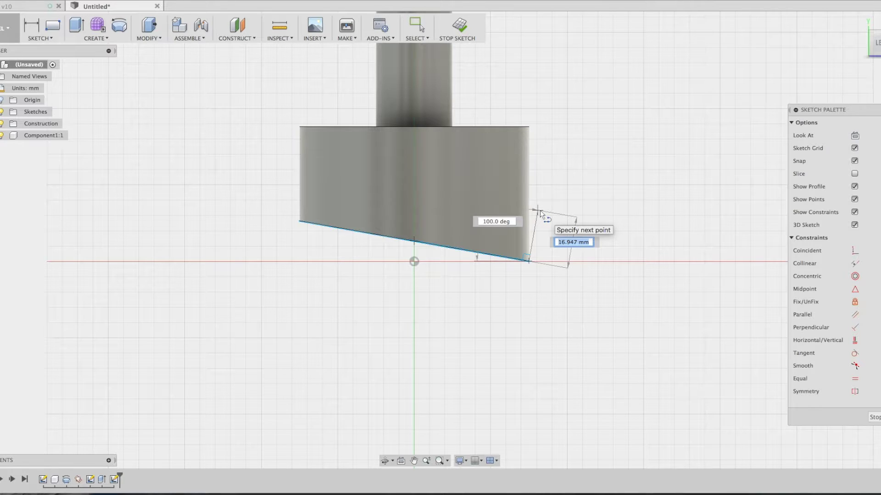
text(20)
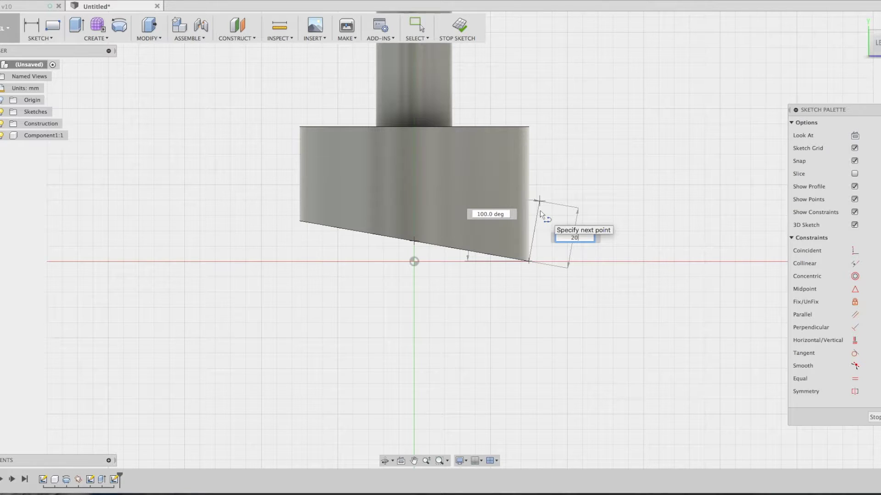
key(Return)
key(Escape)
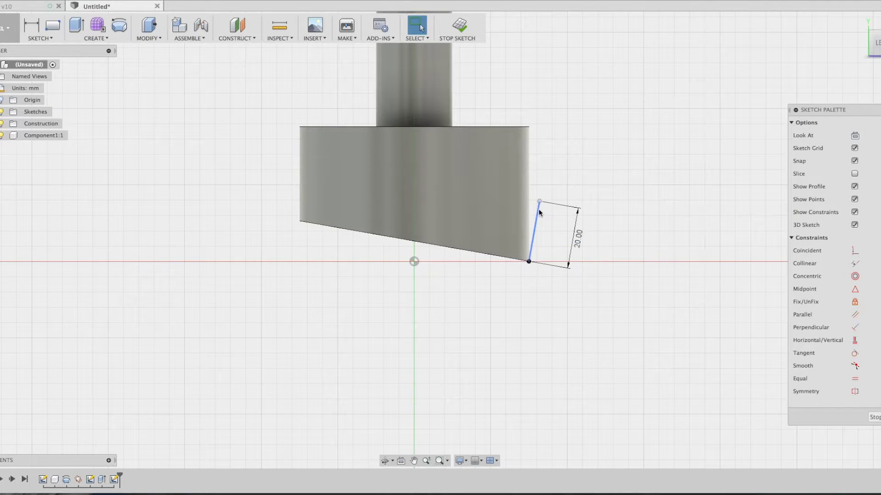
Draw the long edge parallel to the slope and a second 20 mm side, then close the rectangle
key(l)
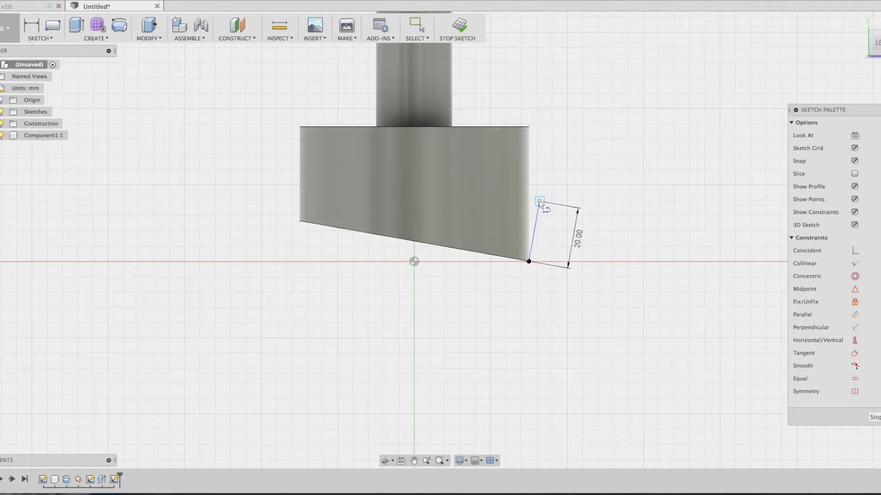
click(539, 201)
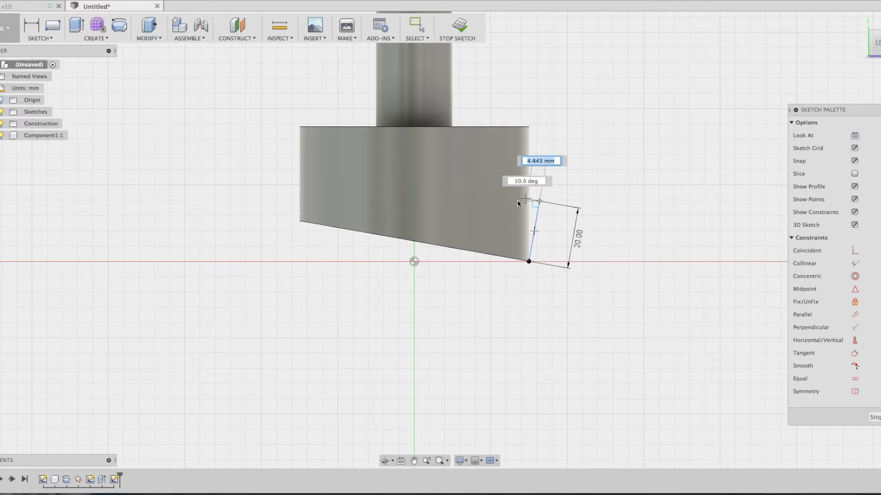
click(249, 150)
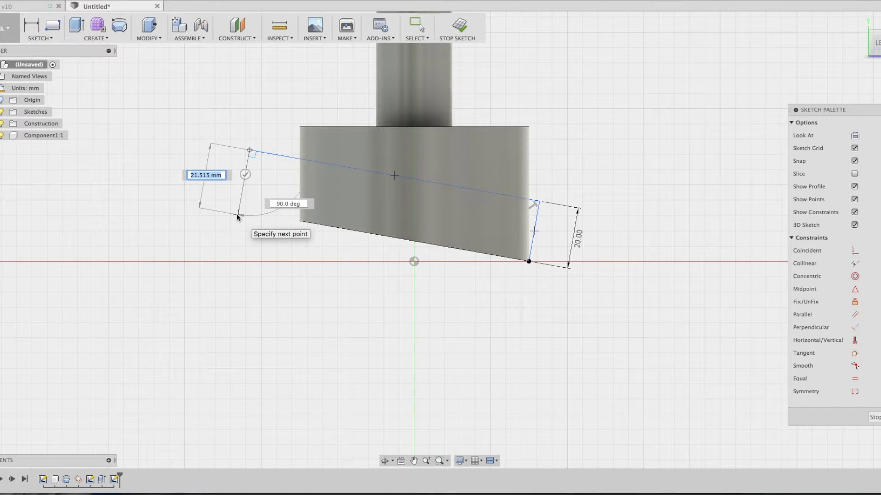
text(20)
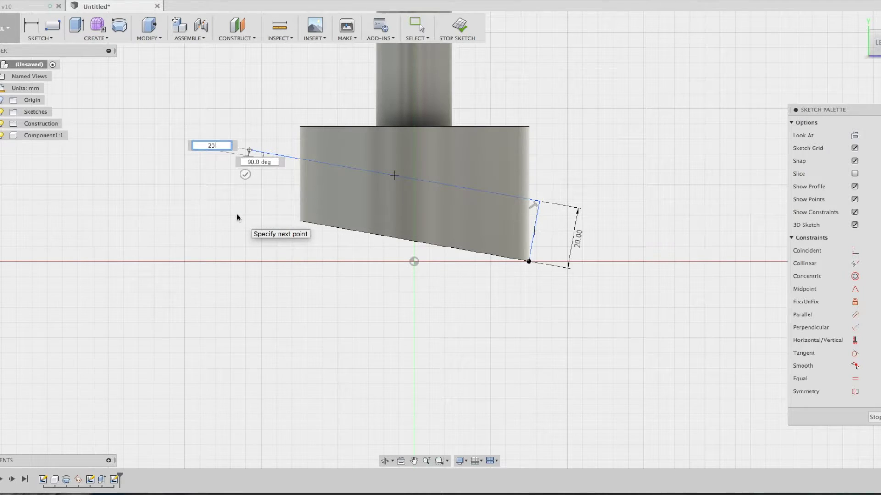
key(Return)
key(Escape)
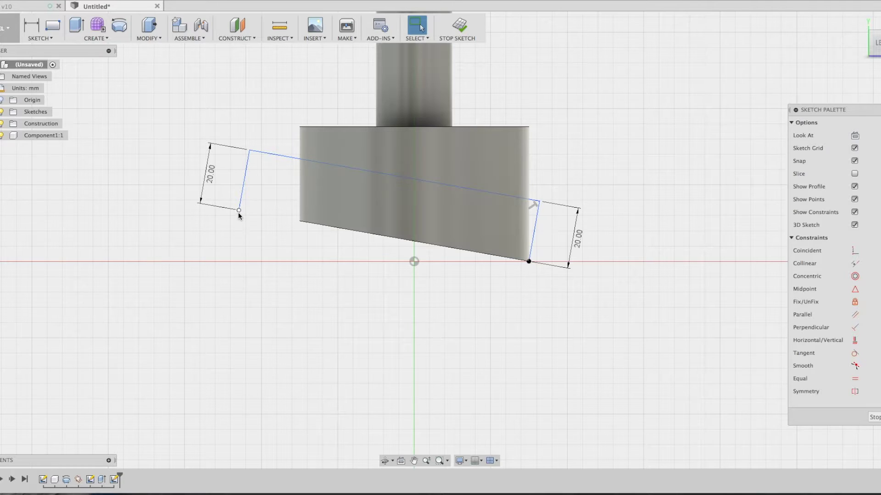
key(l)
click(239, 210)
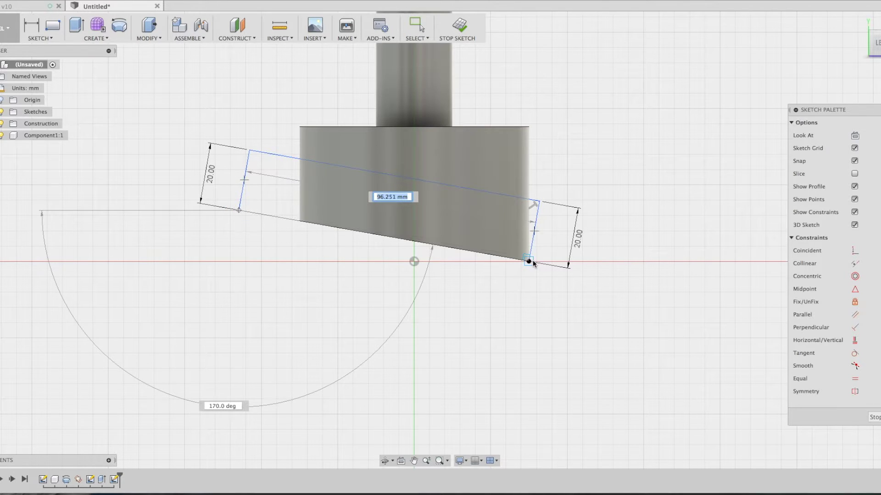
click(529, 261)
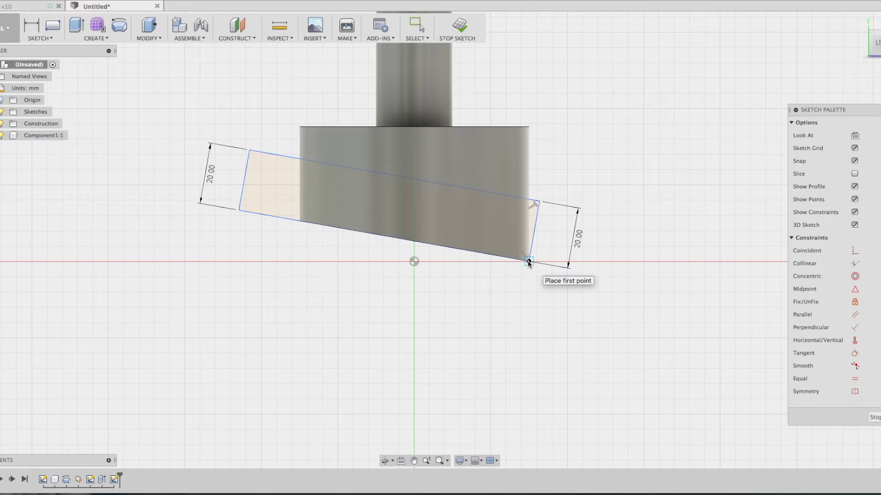
Zoom around the sketch and compare it with the hand-drawn reference in Preview
shift+scroll(527, 261, down, 5)
shift+scroll(527, 262, left, 5)
shift+scroll(528, 261, left, 5)
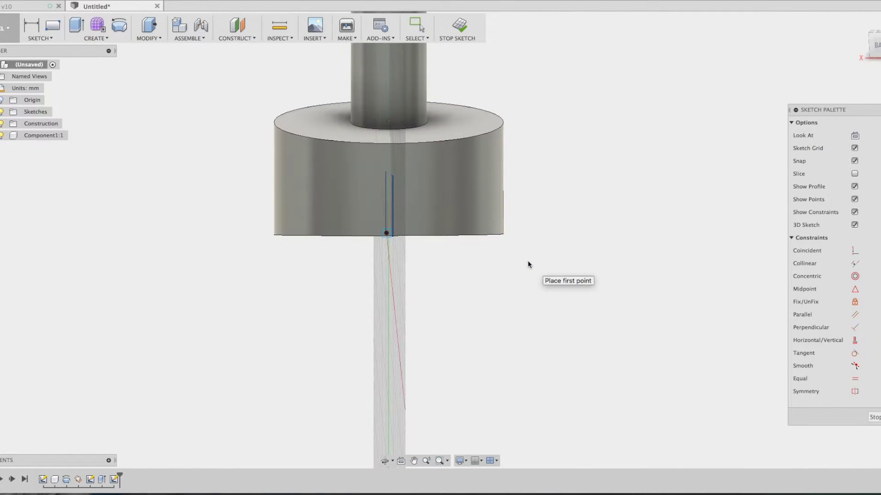
shift+scroll(527, 265, up, 2)
shift+scroll(528, 264, up, 5)
shift+scroll(527, 265, up, 3)
shift+scroll(527, 265, up, 2)
shift+scroll(528, 263, up, 1)
shift+scroll(528, 262, up, 1)
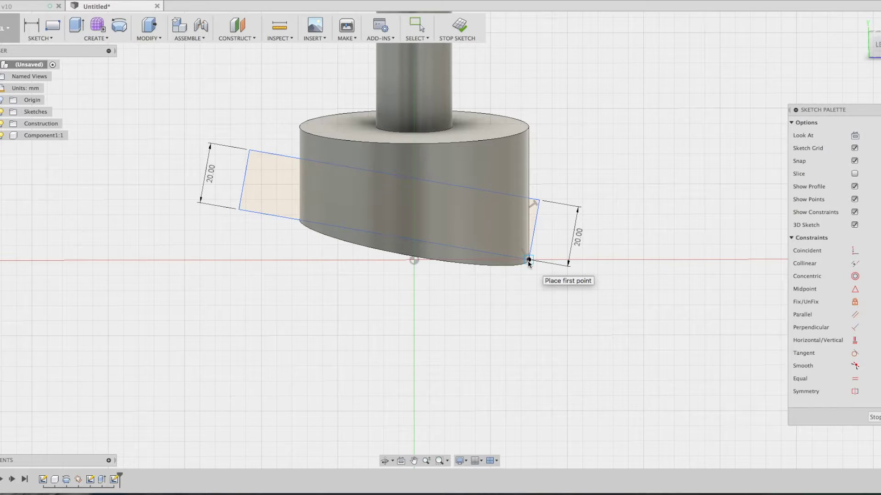
key(super+Tab)
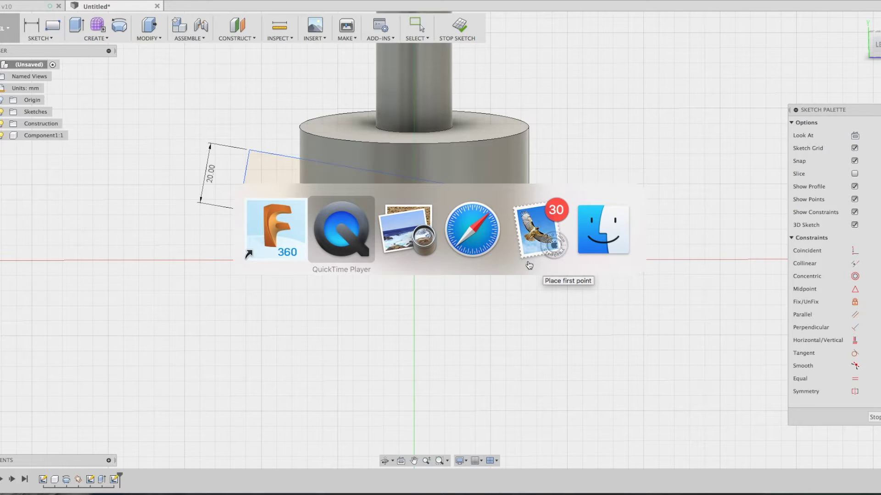
key(super+Tab)
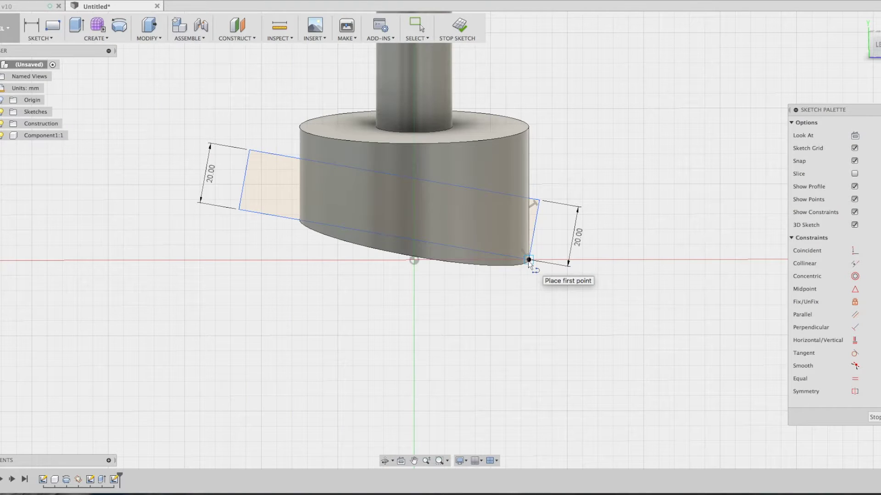
mouse_move(869, 42)
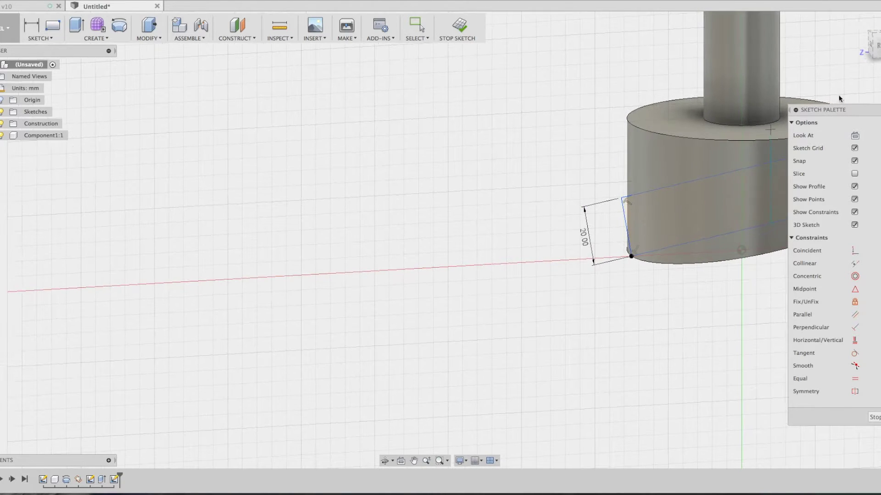
View the sketch from the right and delete a stray short line beside the profile
click(873, 48)
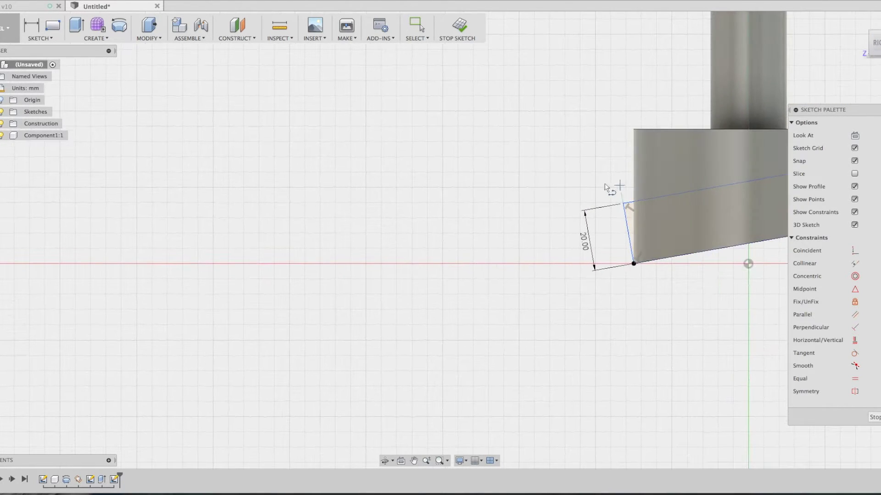
click(588, 178)
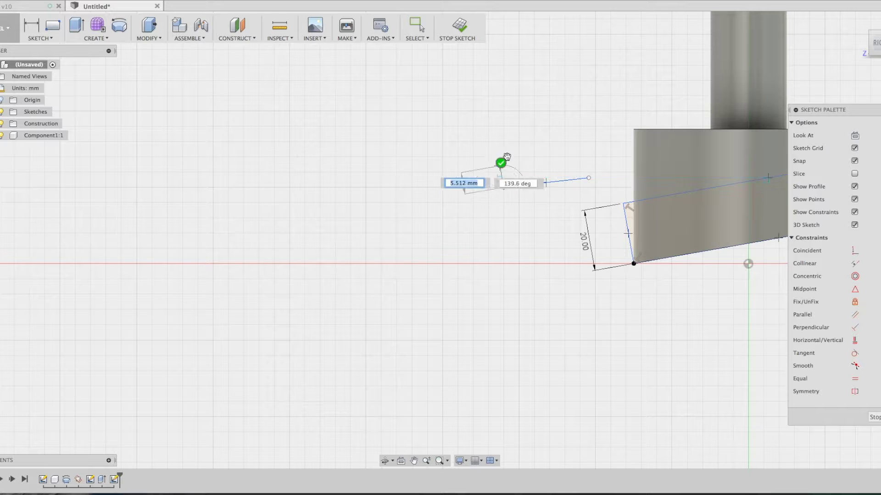
click(504, 159)
key(Escape)
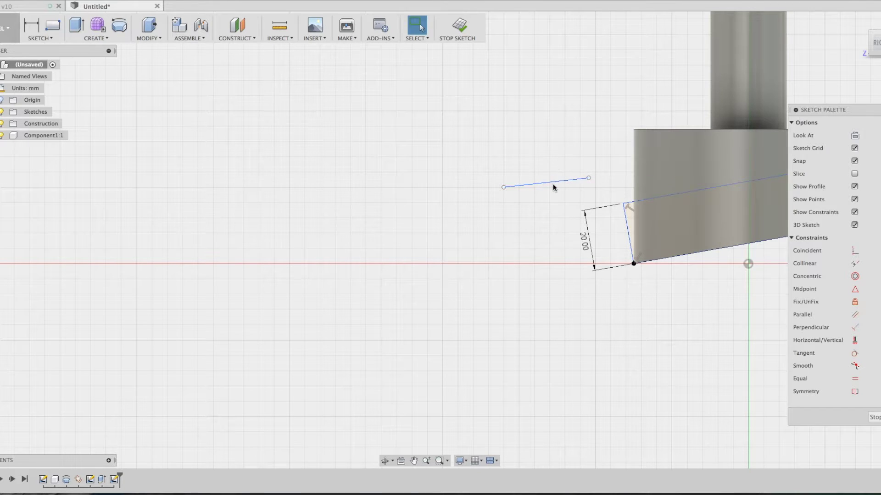
click(554, 182)
key(Delete)
Finish the slot sketch and turn the view to the right side
click(874, 417)
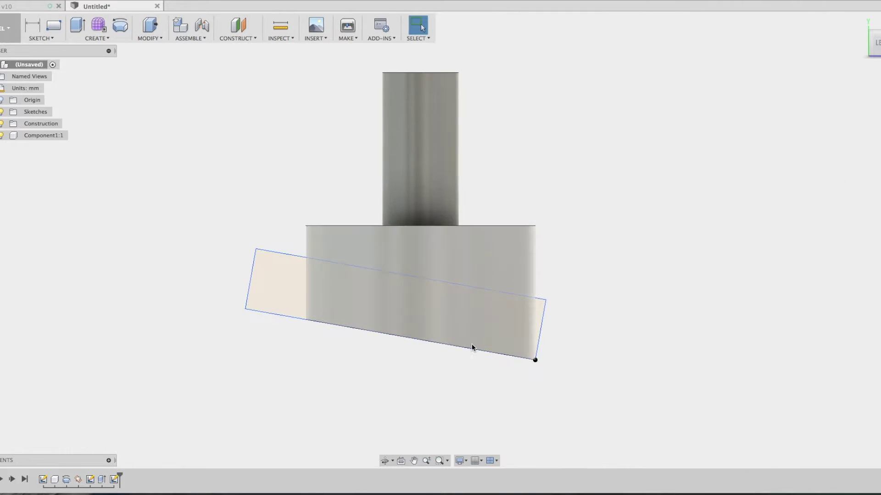
mouse_move(873, 42)
click(863, 42)
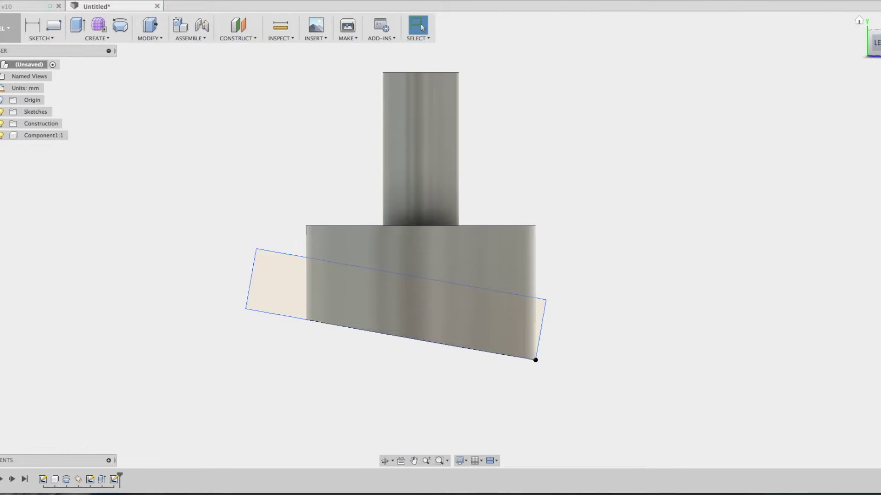
click(863, 42)
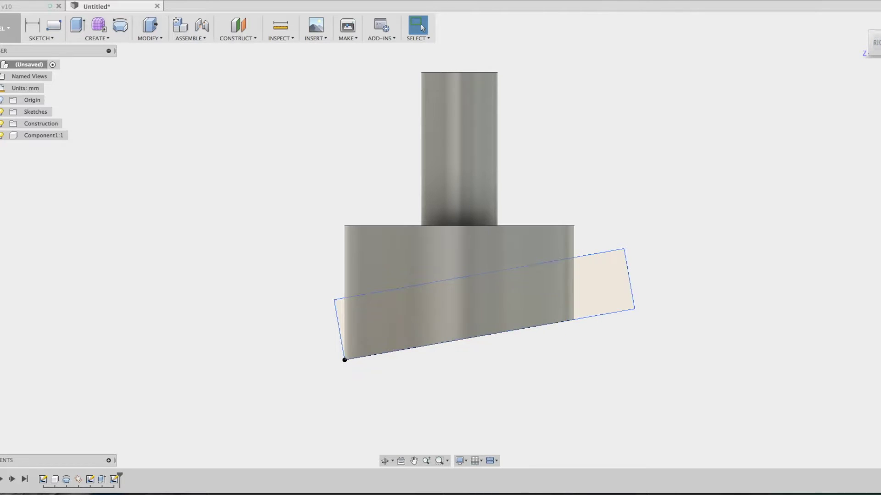
click(111, 39)
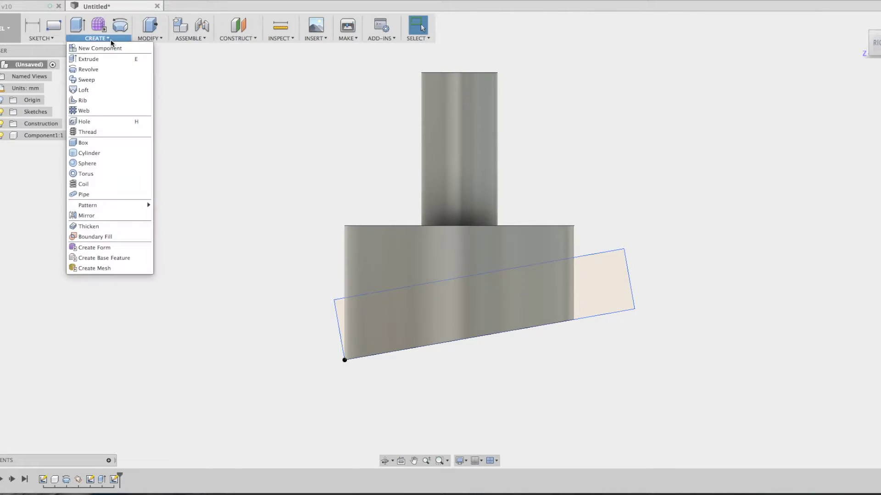
Extrude the rectangle profile 20 mm into the base as a cut
click(115, 58)
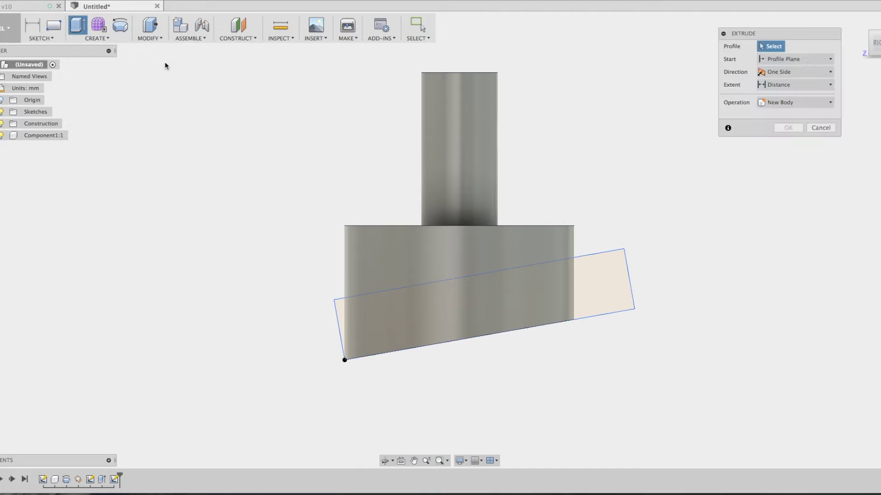
click(597, 272)
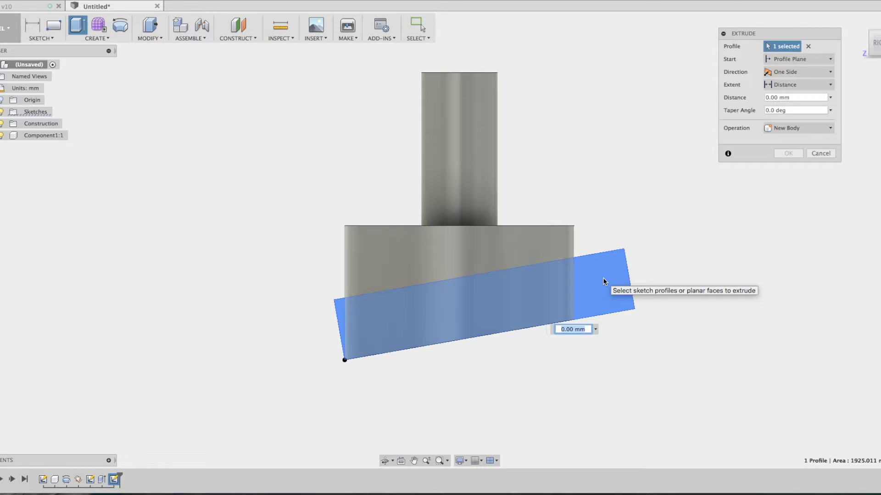
key(F6)
mouse_move(476, 302)
mouse_down()
mouse_move(431, 325)
mouse_move(420, 317)
mouse_up()
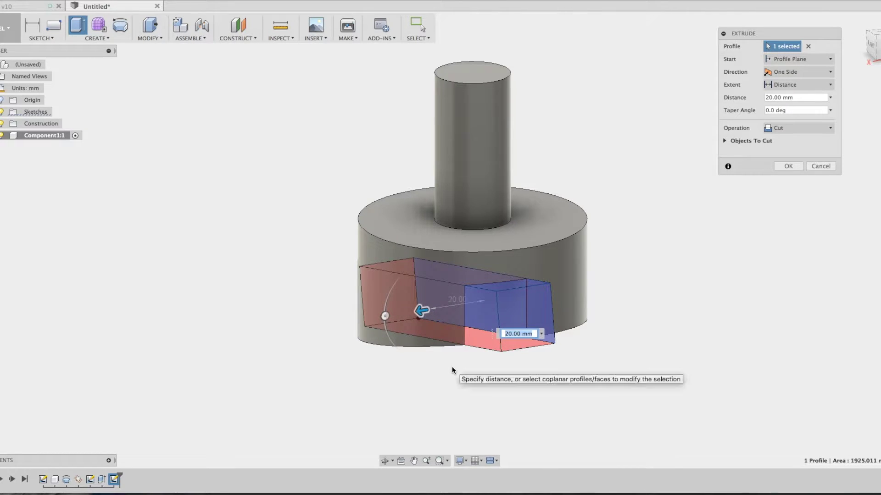
key(Return)
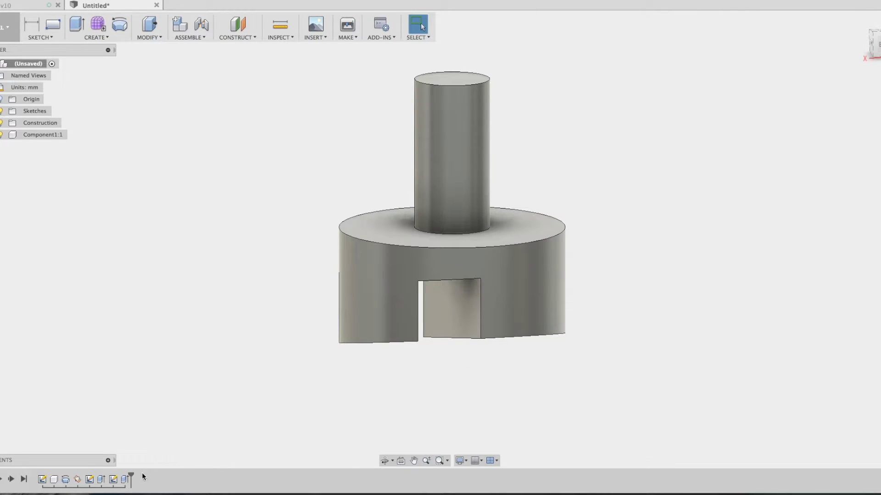
Scrub the timeline back before the slot cut, then restore it
click(126, 477)
drag(126, 478, 119, 477)
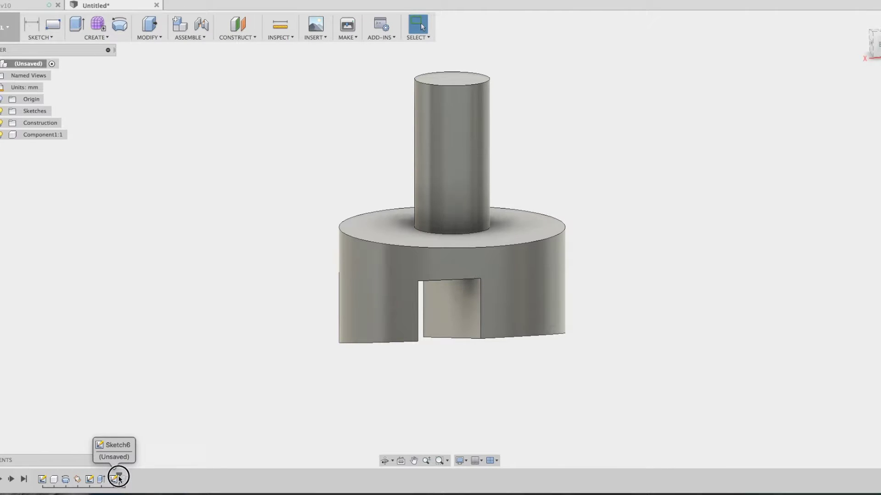
drag(119, 477, 118, 477)
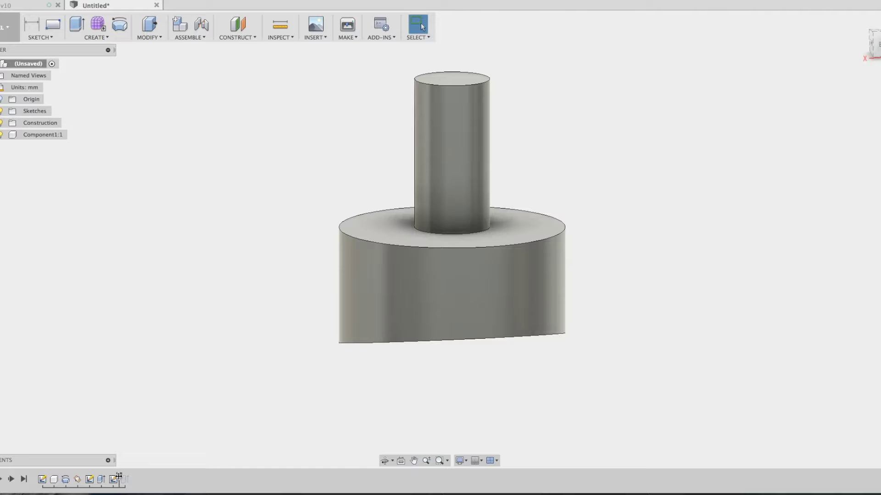
drag(119, 478, 131, 477)
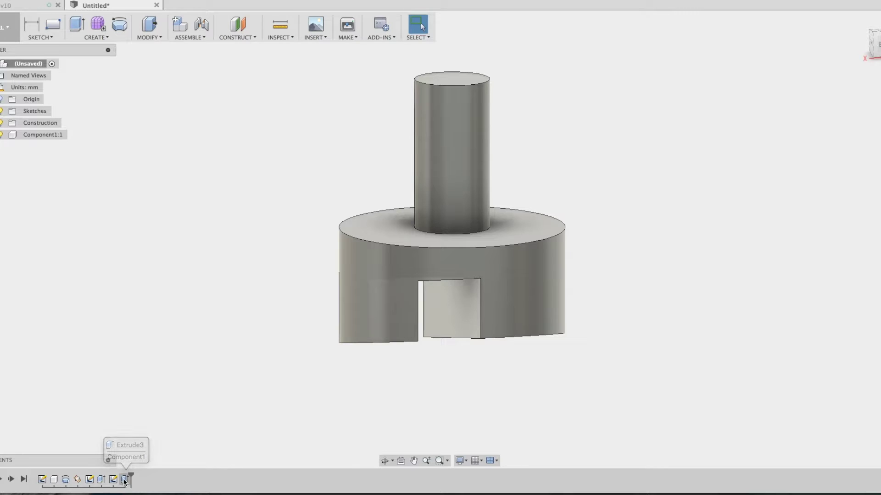
Edit the slot cut feature to a depth of 20.04 mm
right_click(125, 479)
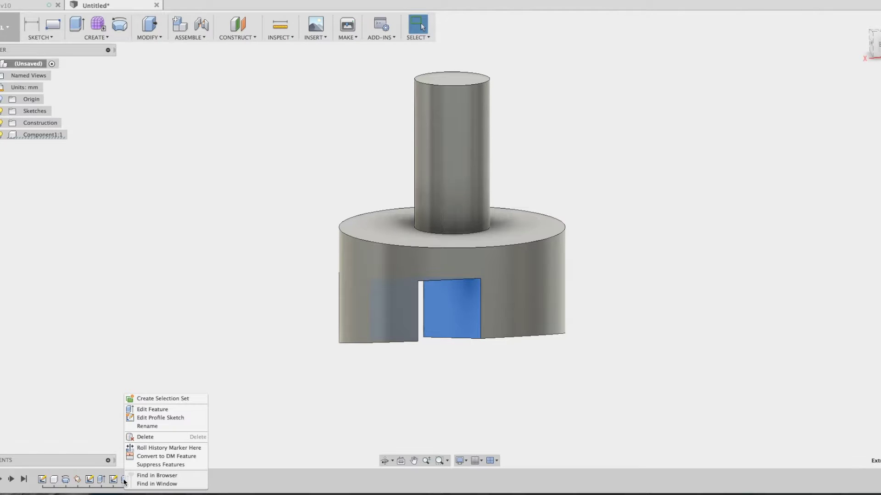
click(145, 409)
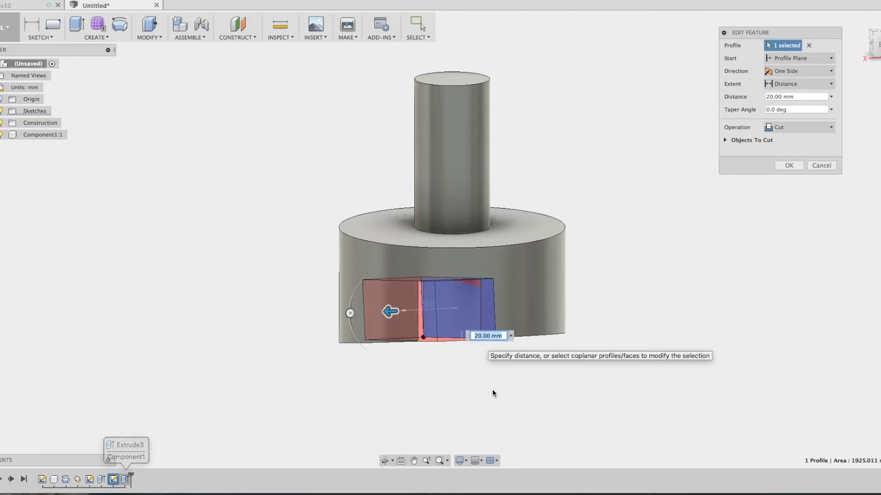
text(20.)
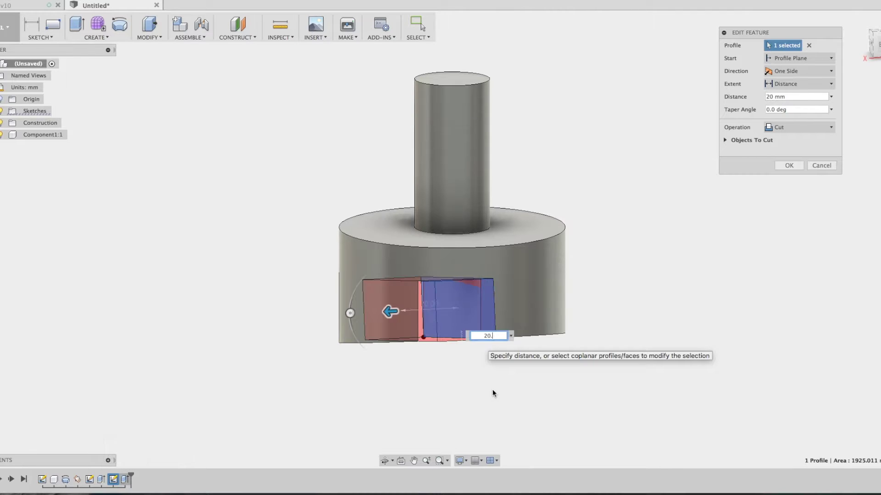
text(0)
text(4)
key(Return)
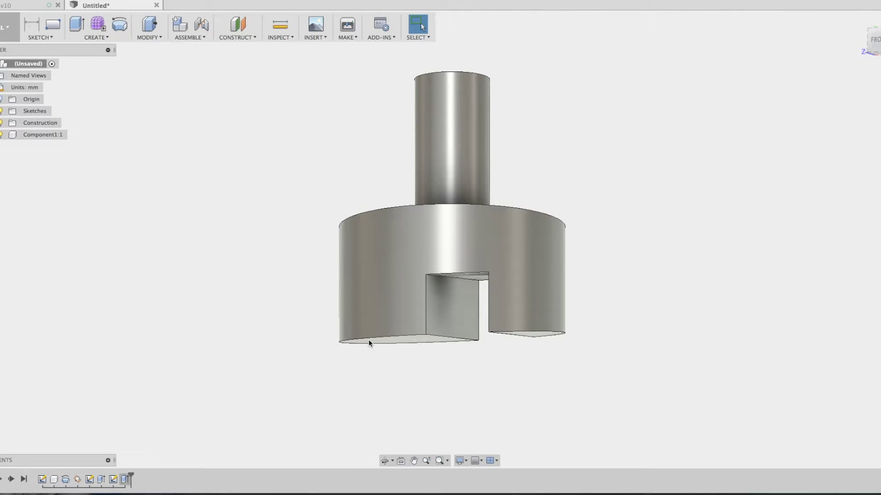
Start an offset construction plane from the slot's inner face, pulling it leftward
click(240, 37)
click(239, 37)
click(236, 36)
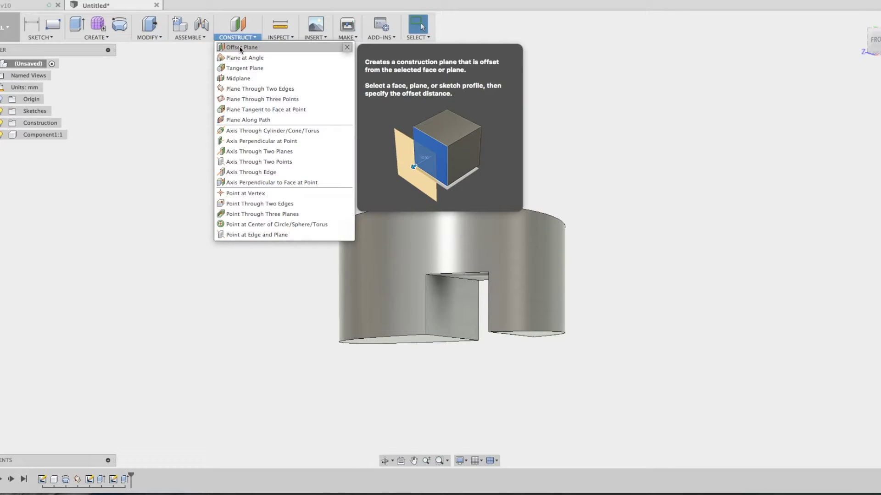
click(239, 48)
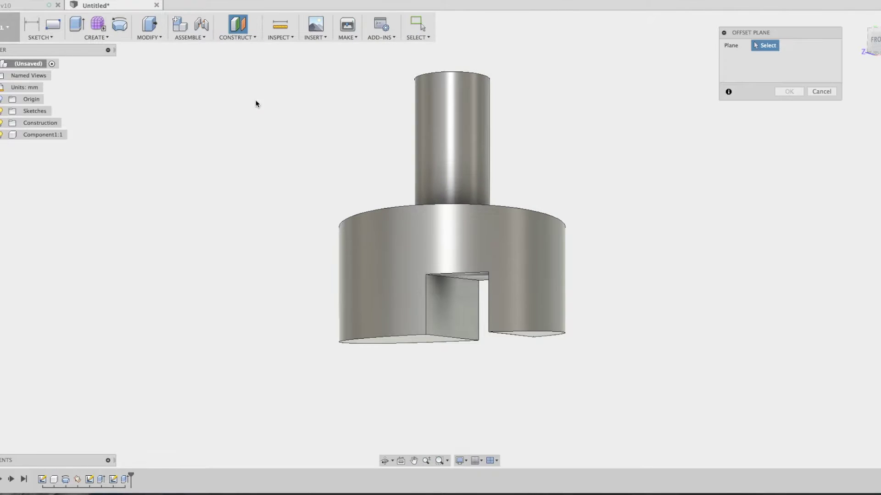
click(458, 319)
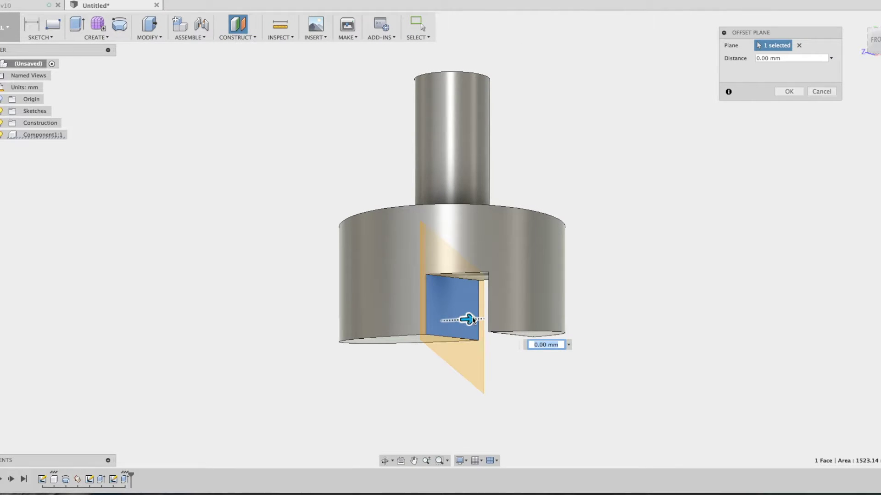
drag(473, 320, 412, 316)
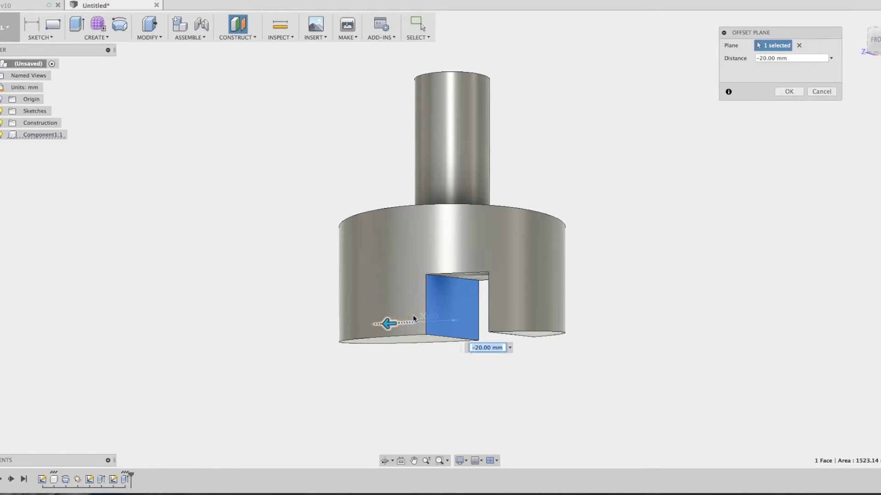
Check the hand sketch, then set the plane offset to -30 mm and orbit to view it
key(super+Tab)
key(super+Tab)
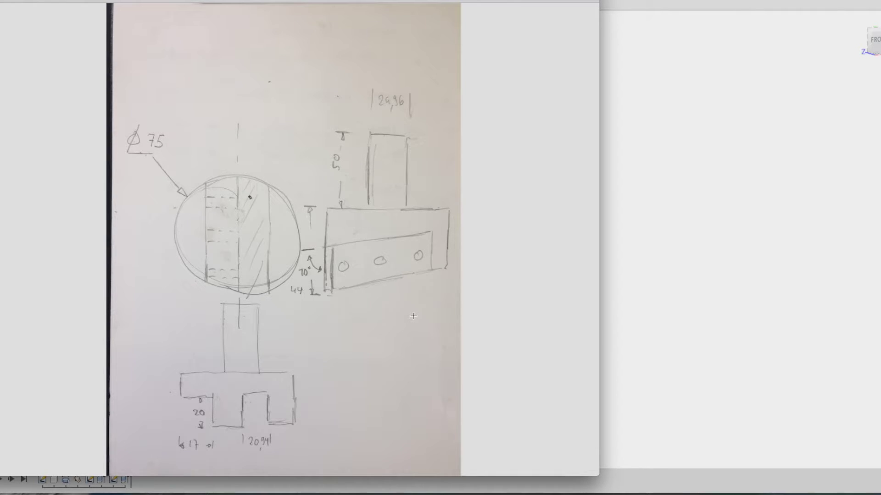
key(super+Tab)
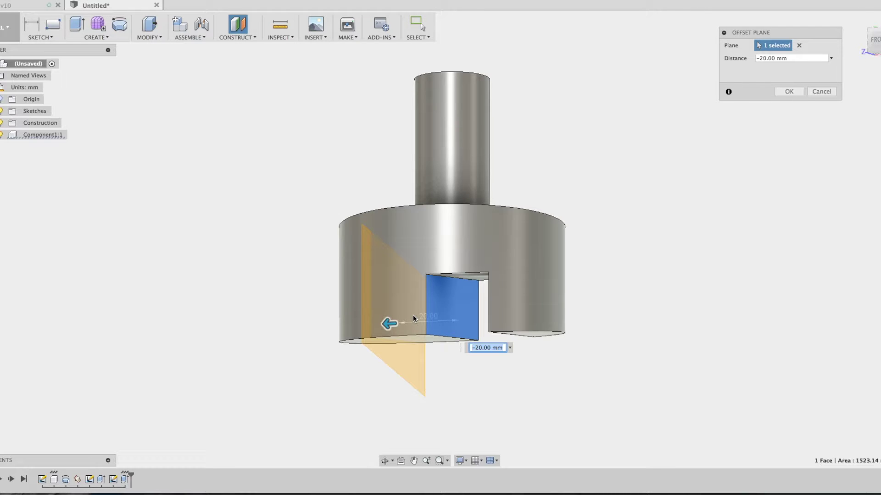
text(30)
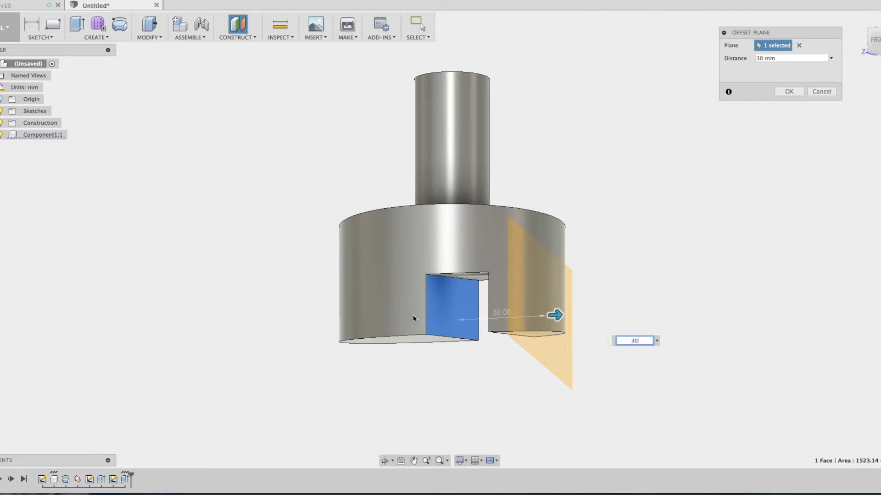
key(BackSpace)
key(BackSpace)
text(-30)
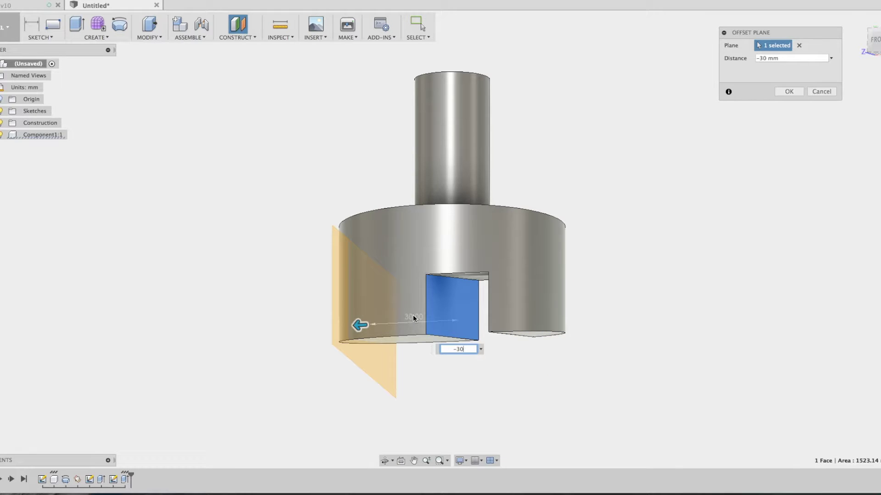
key(Return)
shift+middle_drag(413, 314, 441, 314)
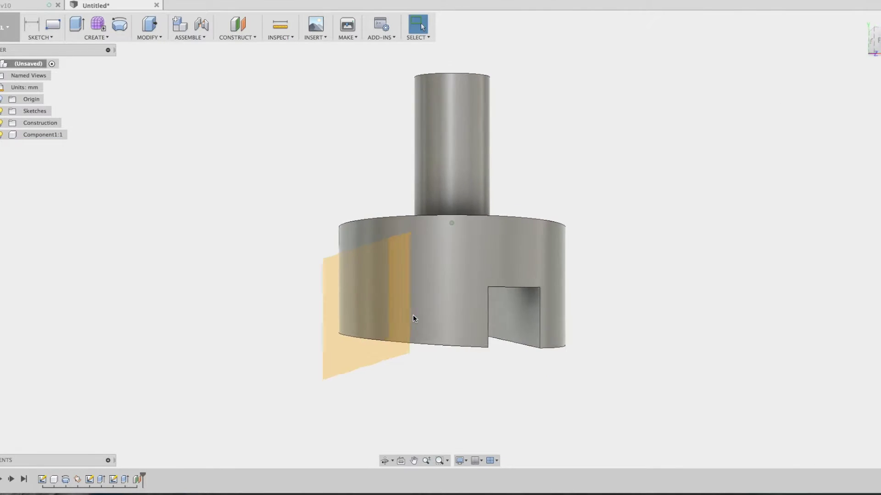
shift+middle_drag(413, 315, 413, 315)
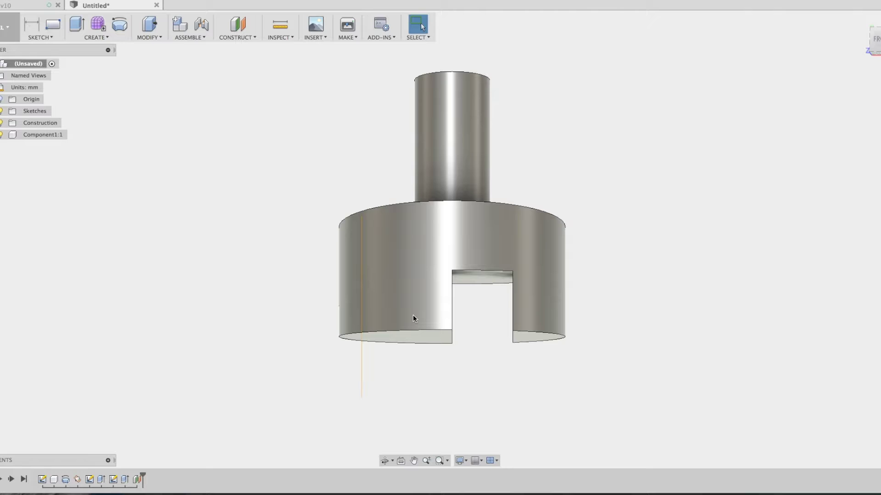
Edit Plane4's offset distance from -30 mm to -25 mm
right_click(138, 480)
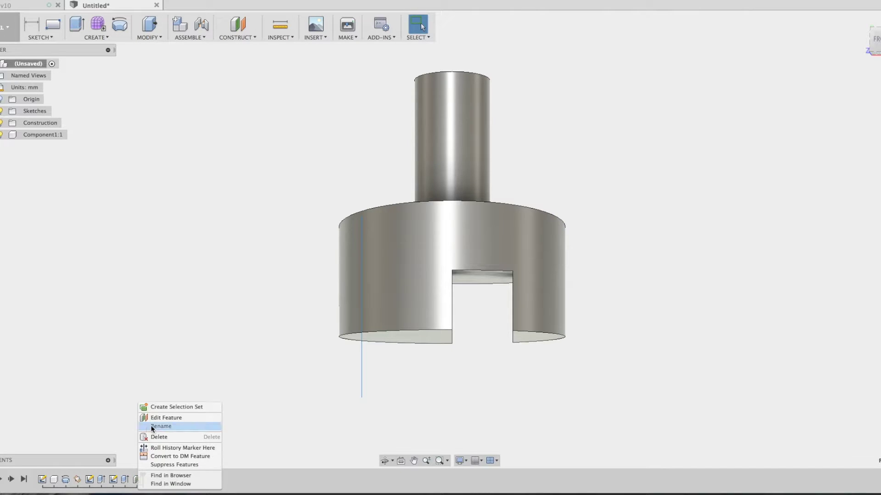
click(167, 419)
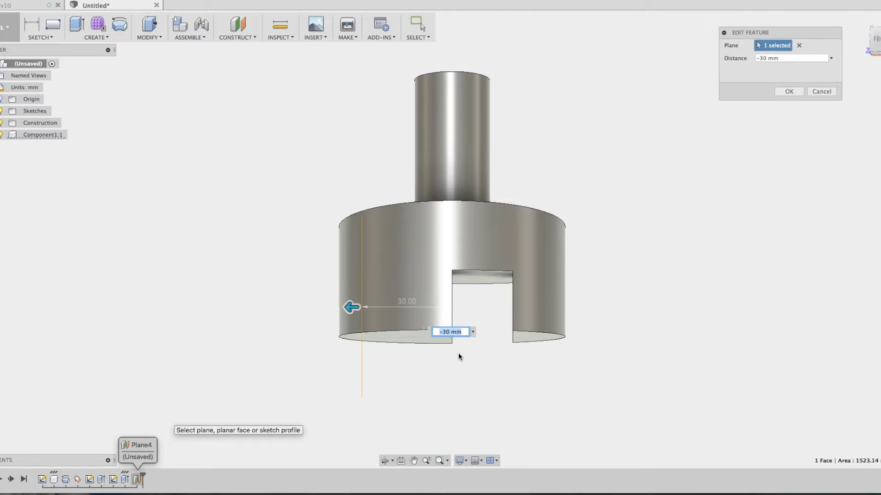
text(25)
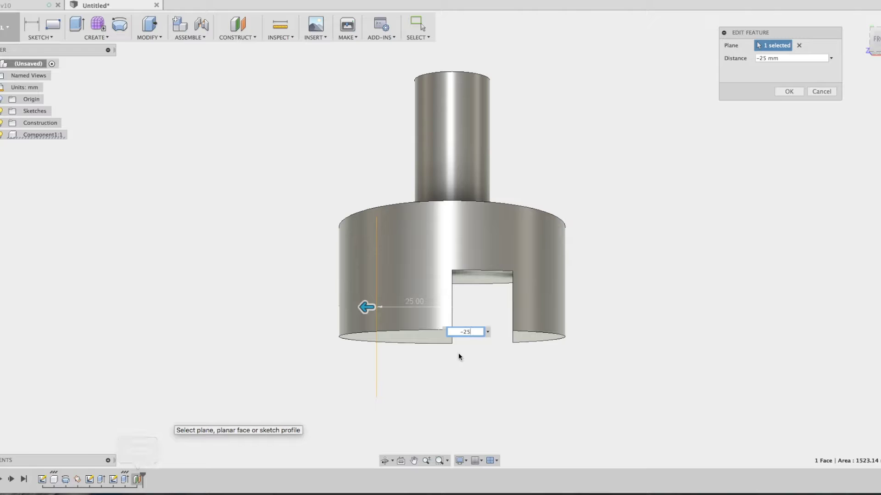
key(Return)
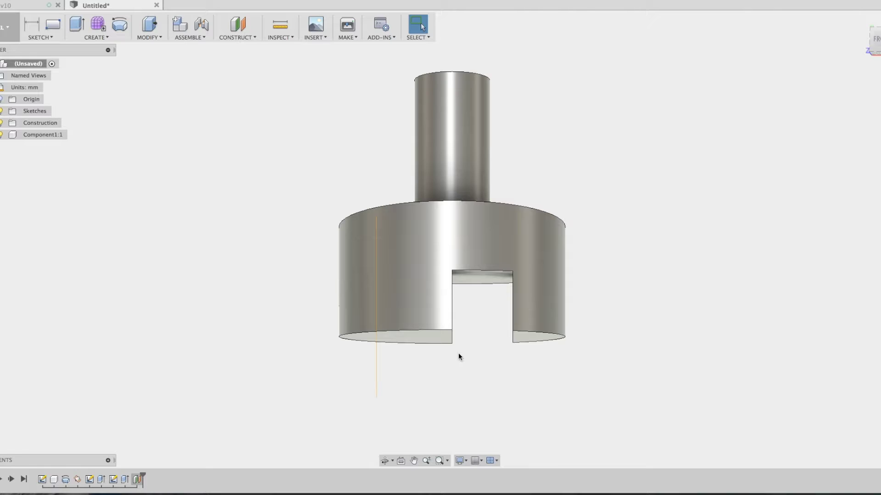
Start a sketch on the offset plane and draw a 20 mm line at 100° from the body's lower corner
shift+scroll(459, 353, down, 10)
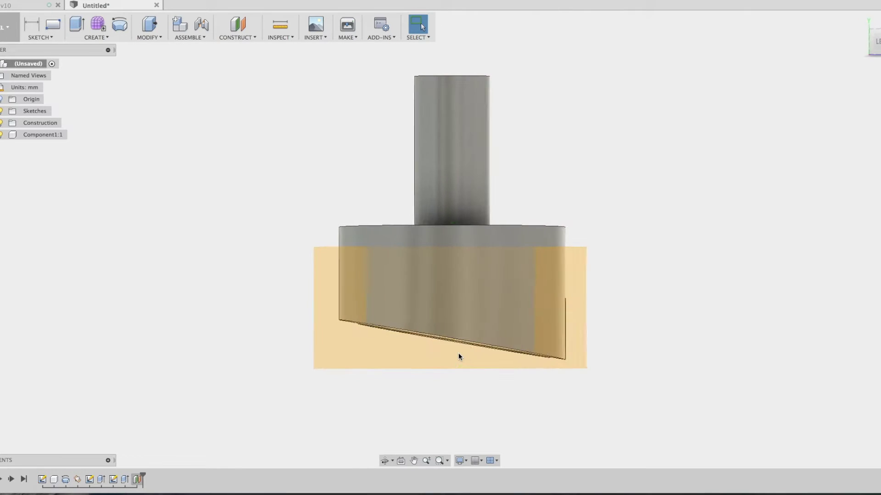
shift+scroll(458, 353, down, 5)
shift+scroll(459, 354, down, 3)
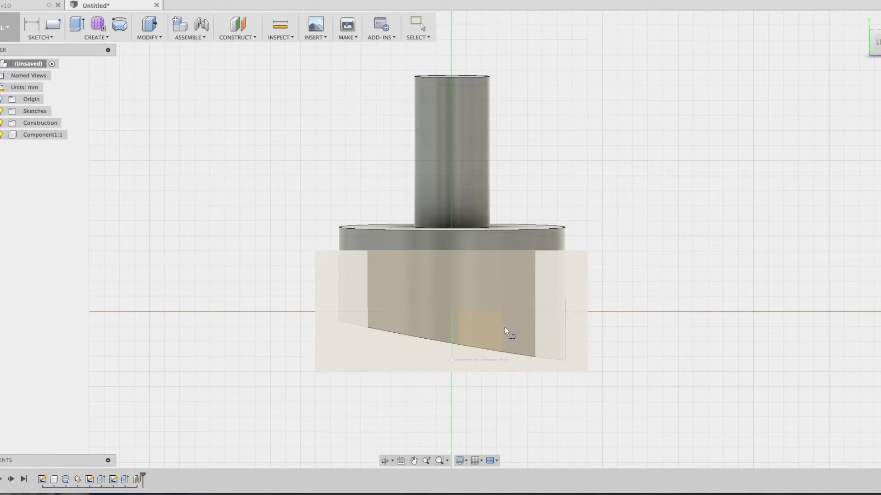
click(385, 365)
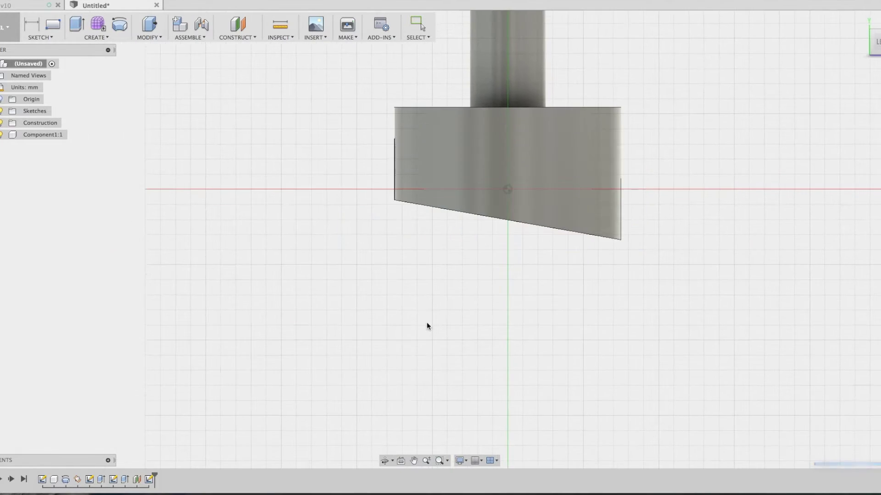
click(621, 239)
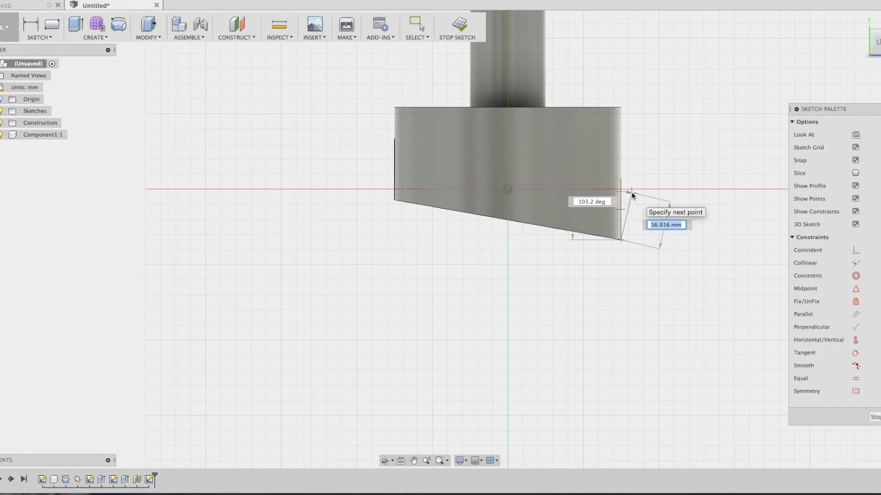
text(20)
key(Tab)
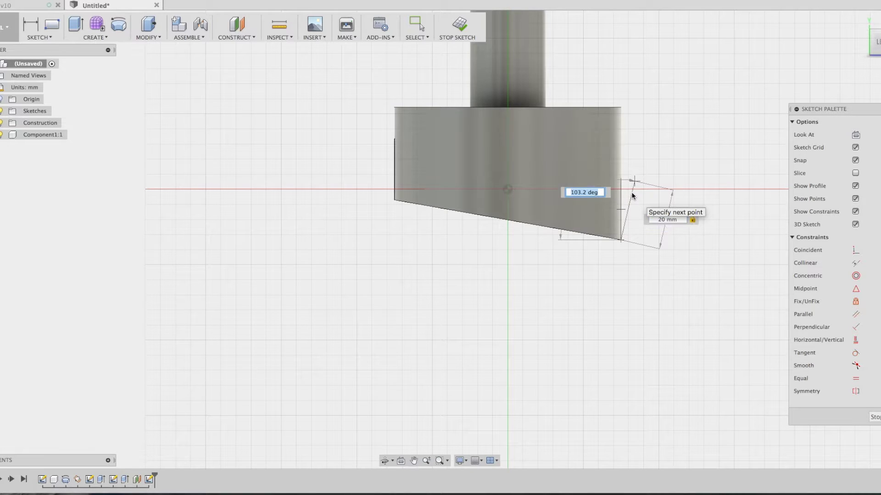
text(100)
key(Return)
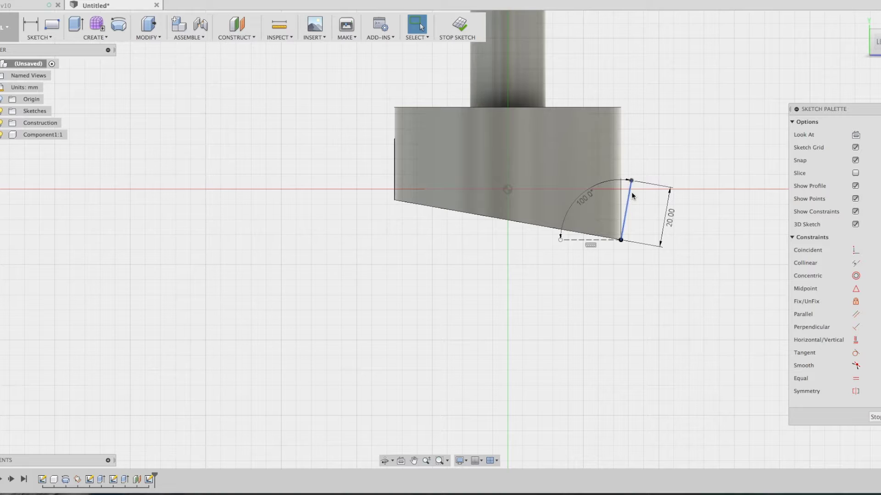
Draw the long edge and the opposite 20 mm side, then close the tilted rectangle
key(l)
click(632, 181)
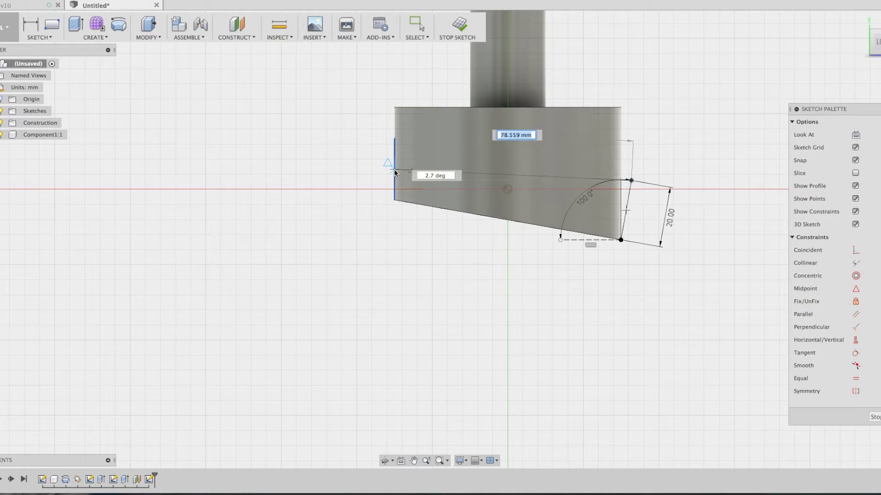
click(352, 131)
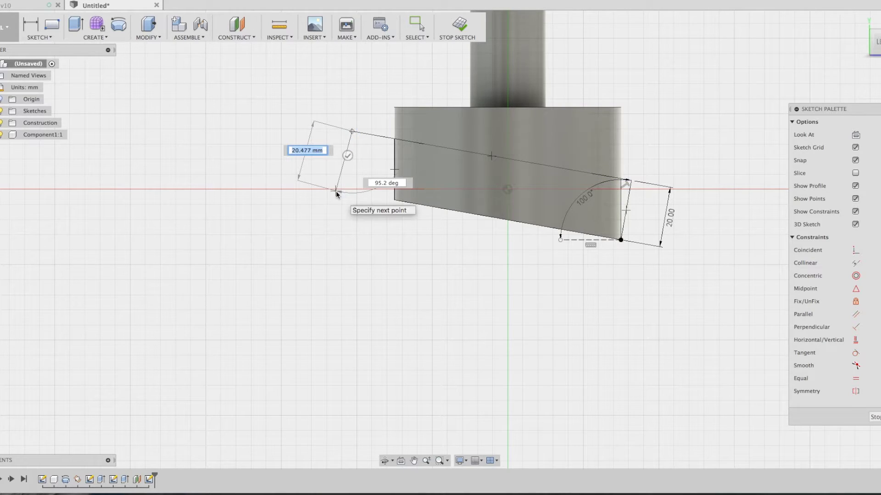
text(20)
key(Return)
key(Escape)
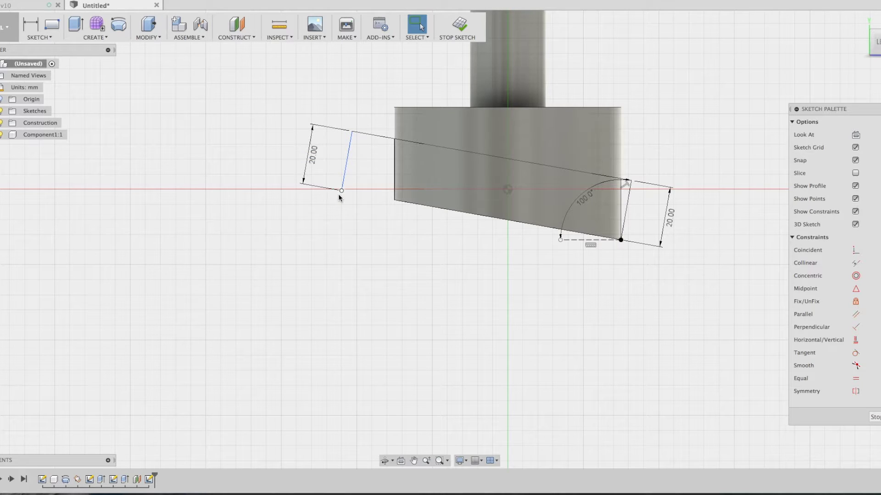
key(l)
click(342, 190)
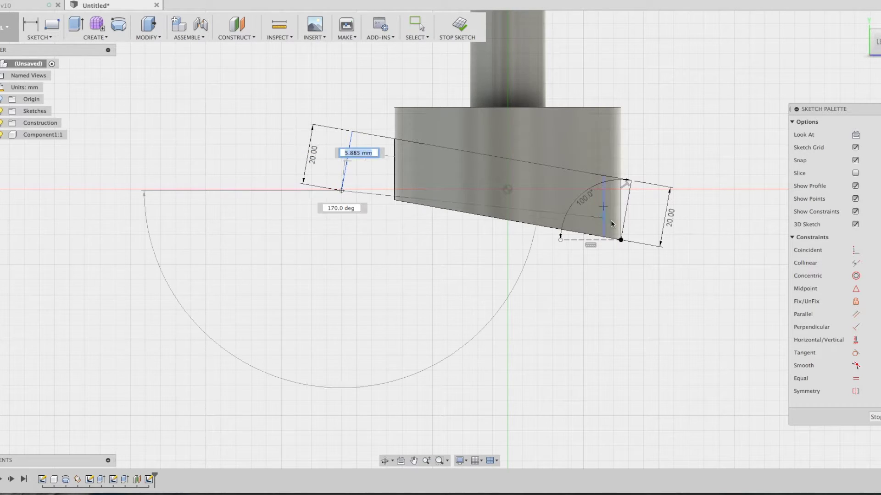
click(621, 239)
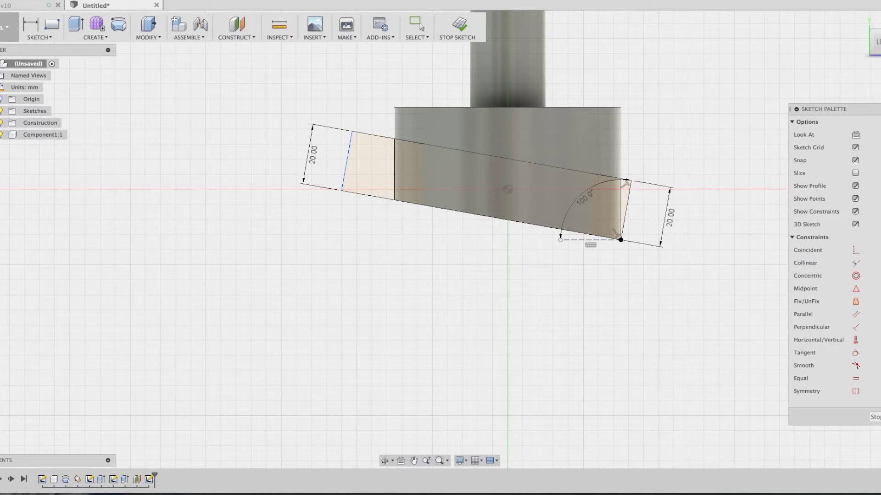
Finish the sketch and select the tilted rectangle profile for an extrude
click(875, 417)
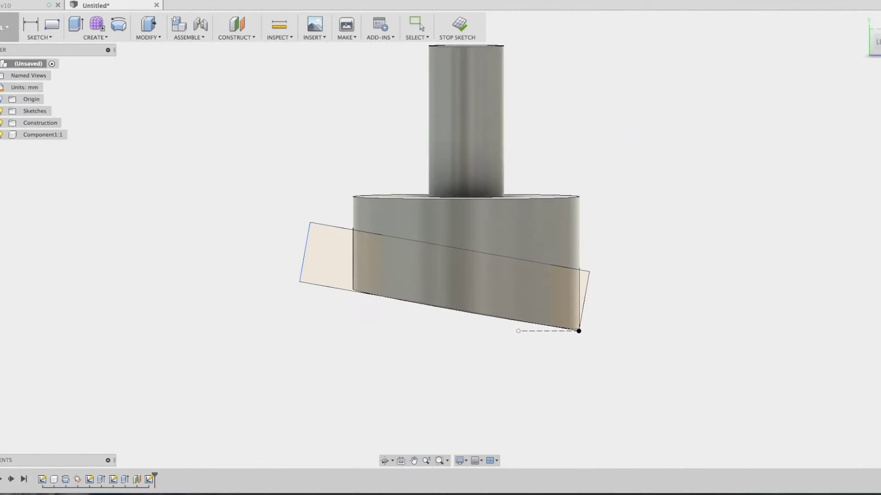
key(e)
click(318, 289)
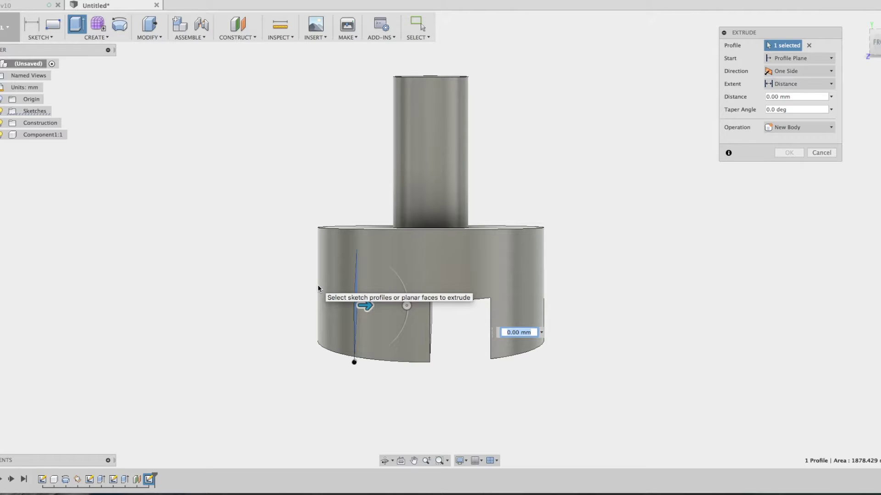
Extrude the tilted rectangle 30 mm into the lower body as a cut
mouse_move(408, 309)
mouse_down()
mouse_move(377, 320)
mouse_move(381, 309)
mouse_up()
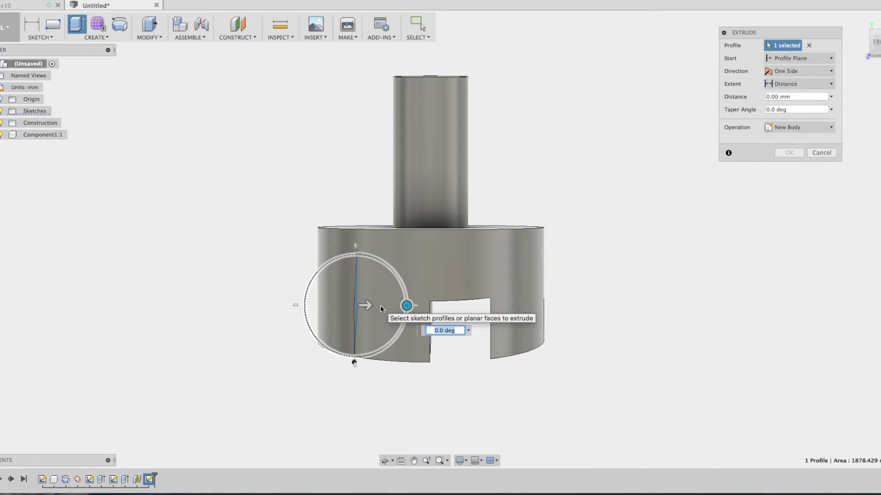
drag(364, 305, 278, 301)
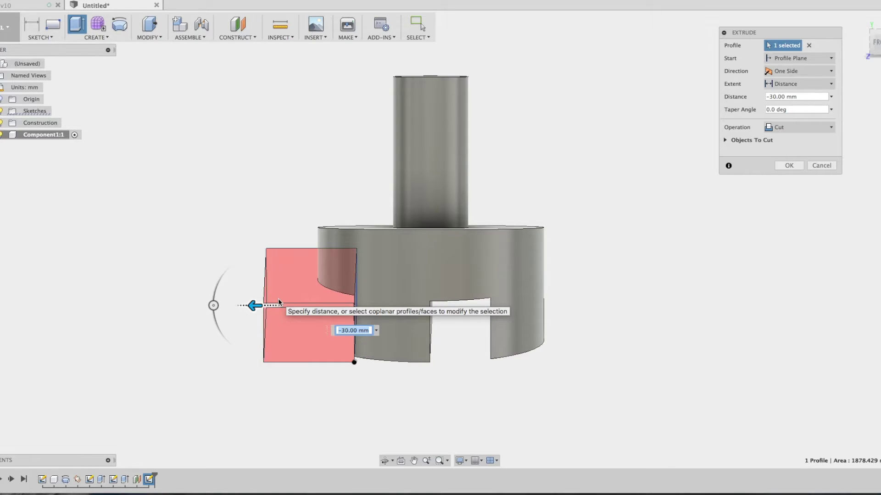
key(Return)
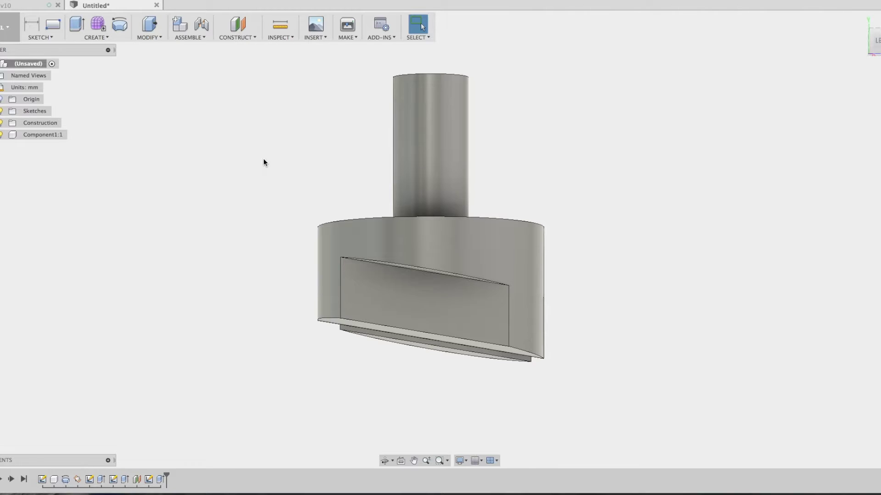
mouse_move(873, 42)
click(879, 44)
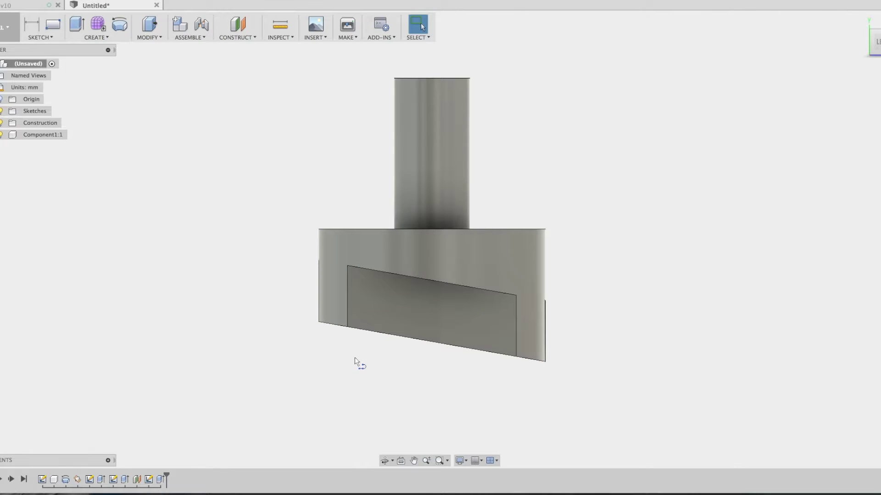
Create a sketch on the pocket plane with a 10 mm line at 100° from its lower-left corner
click(354, 357)
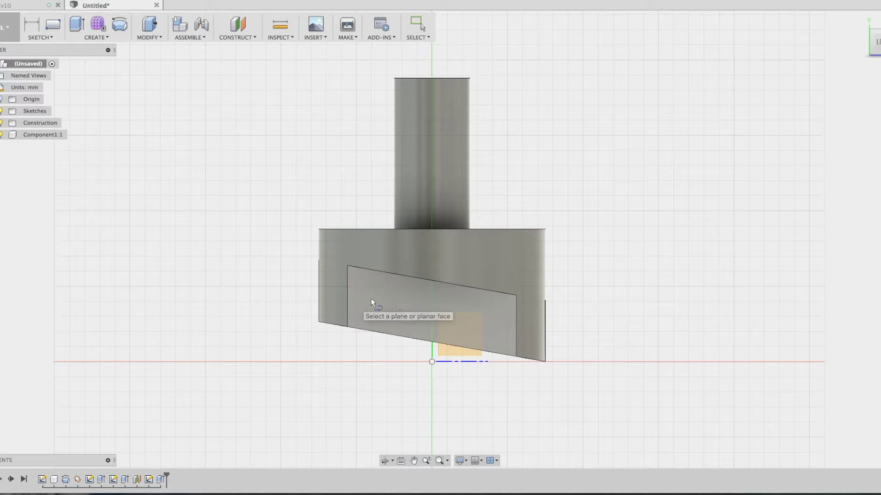
click(454, 352)
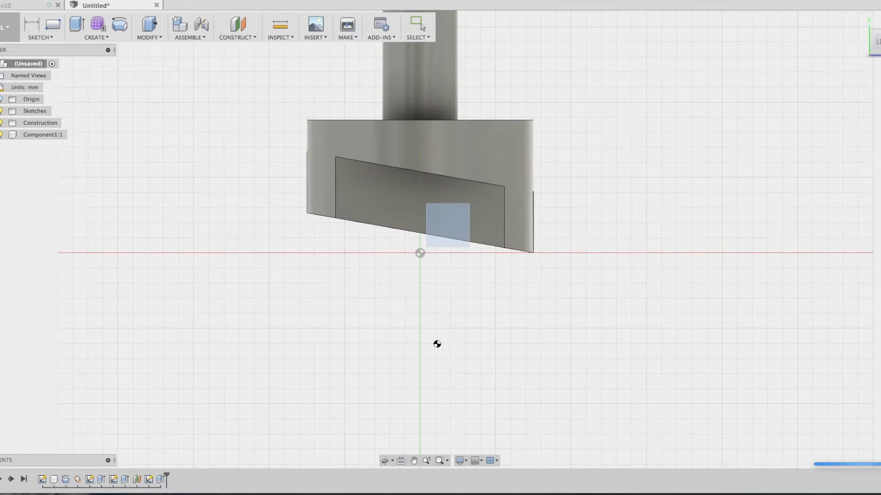
click(336, 219)
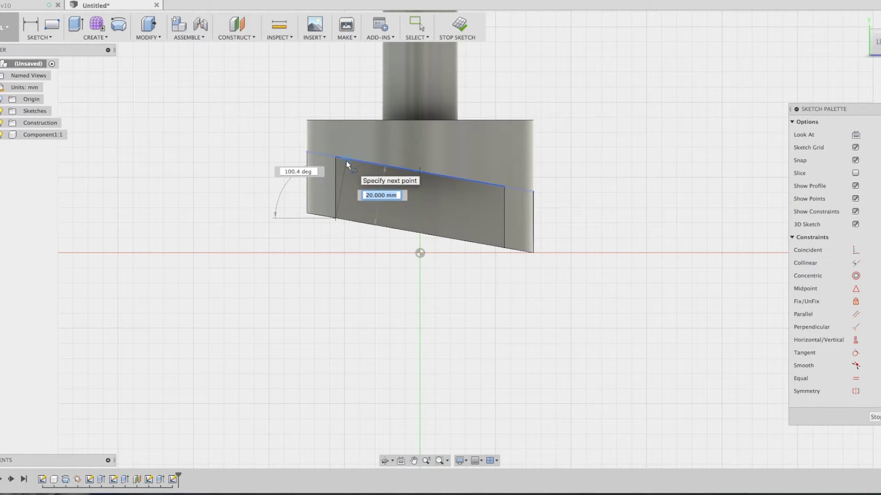
text(1)
text(0)
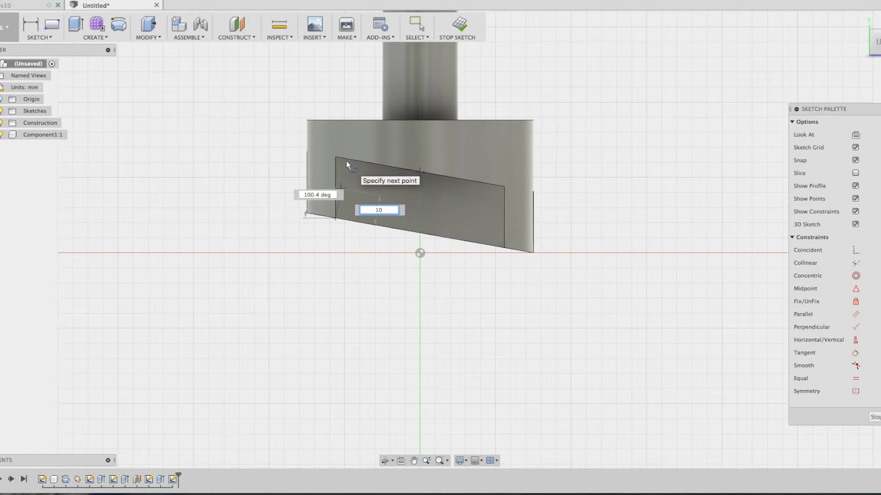
key(Tab)
text(100)
key(Return)
key(Escape)
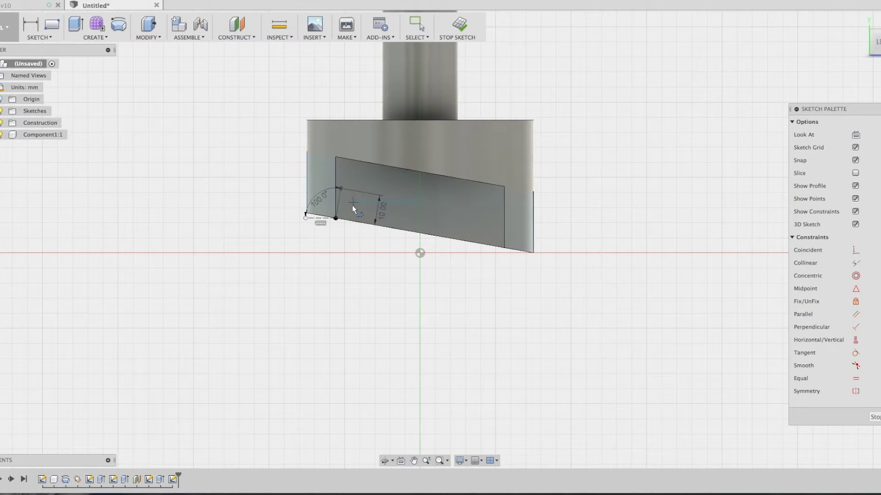
Add a line across to the pocket's right edge and a 10 mm line at 80°
key(l)
click(342, 189)
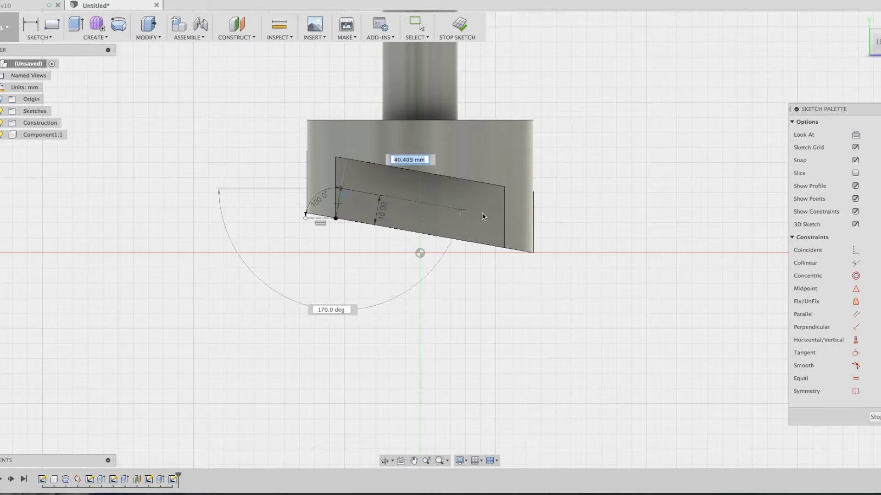
click(508, 219)
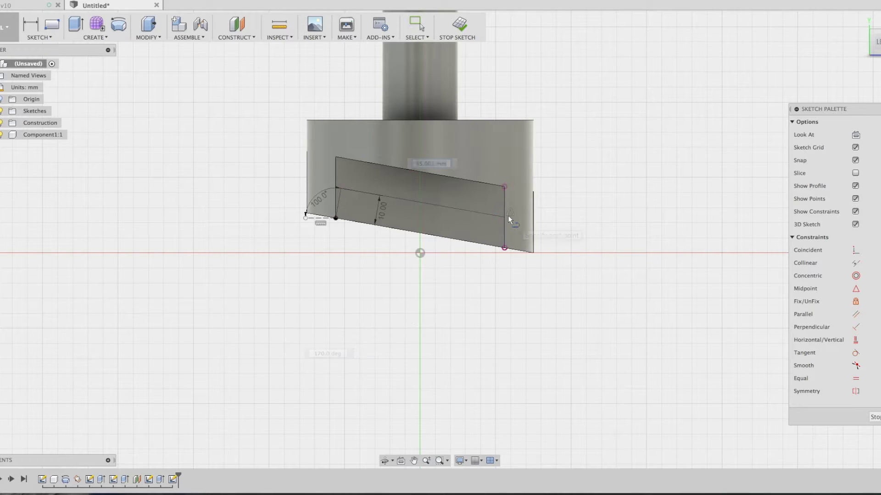
click(504, 247)
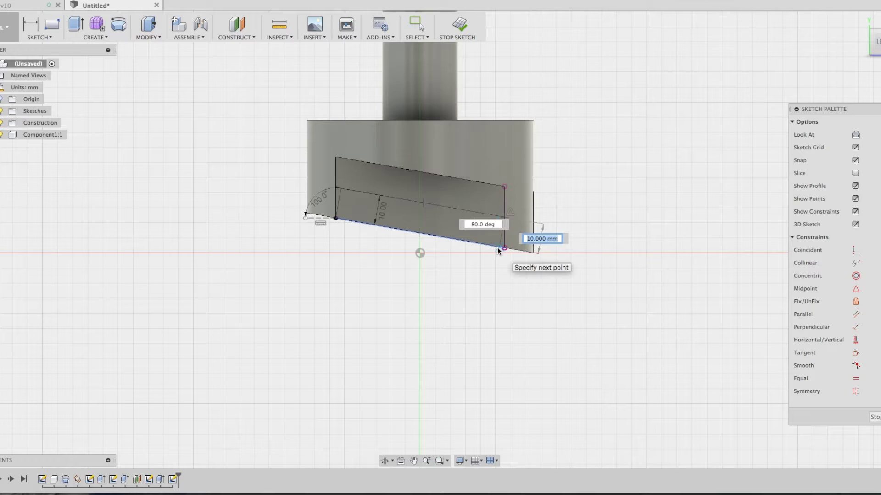
key(Return)
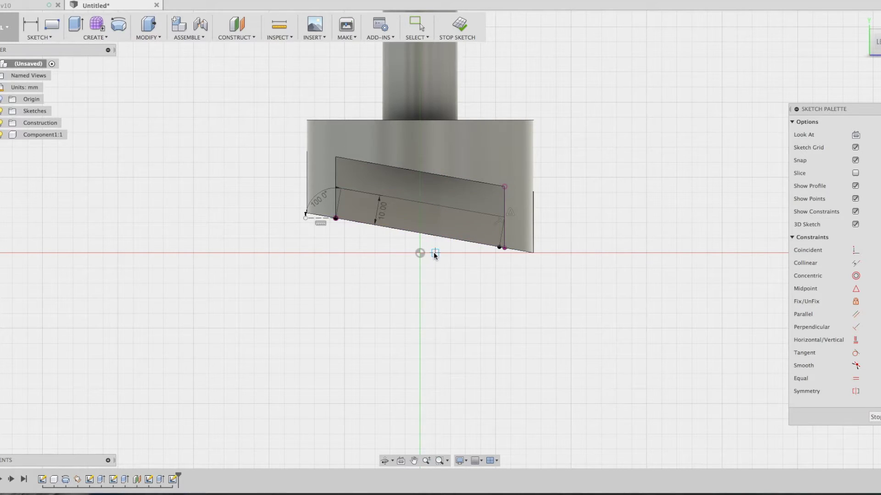
key(Escape)
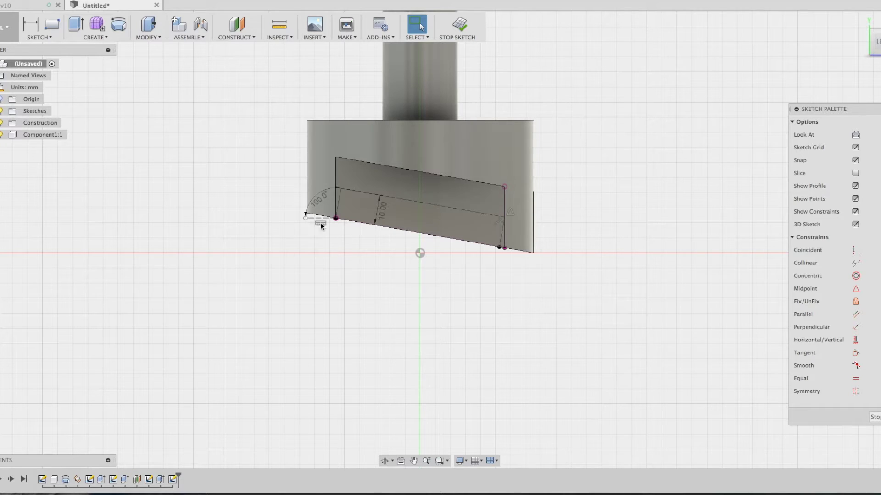
click(279, 25)
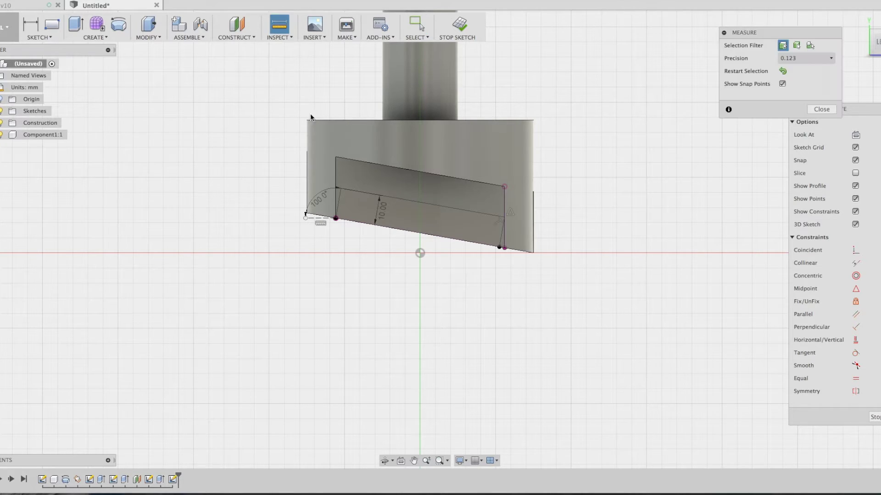
click(335, 188)
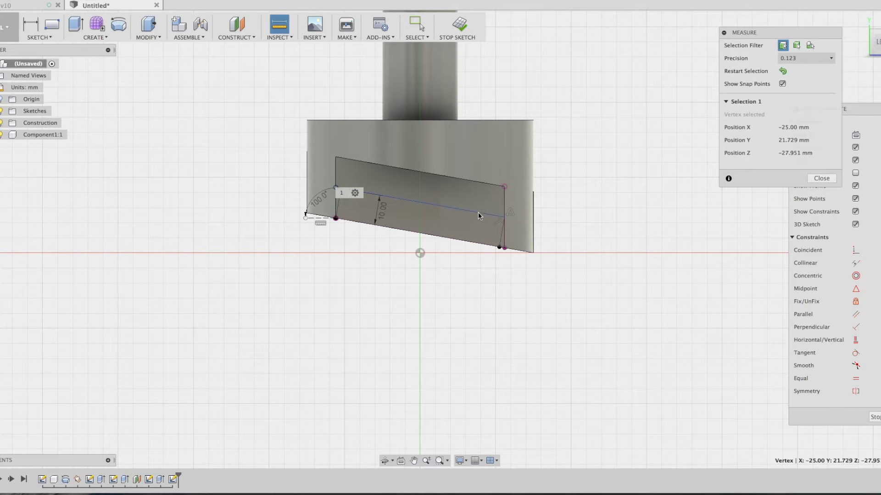
click(504, 217)
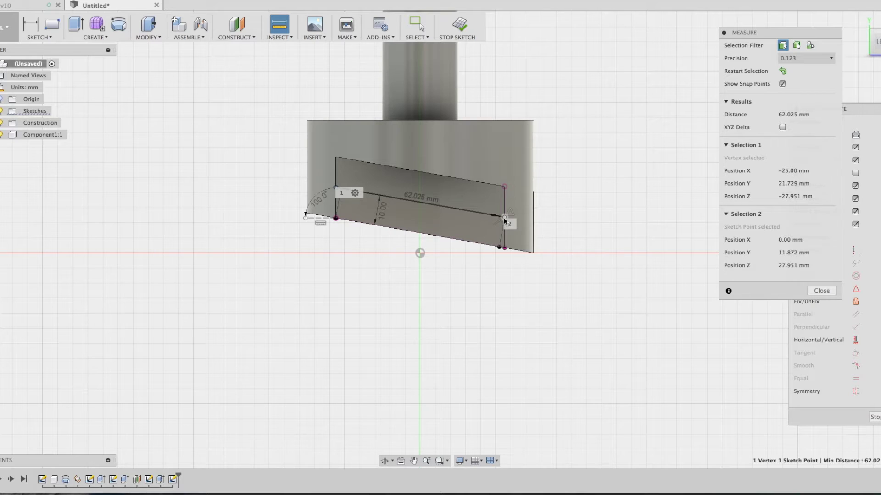
key(Escape)
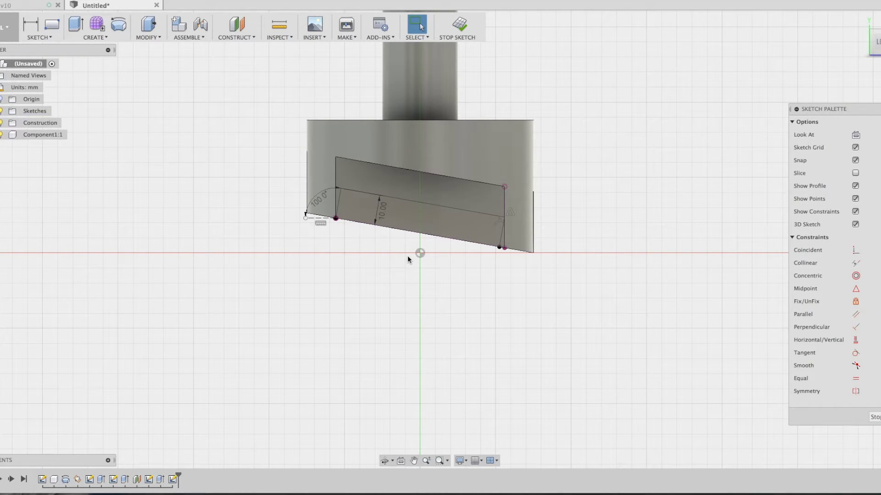
At the line's right end, draw a 5 mm offset line and a 6 mm circle at its end
key(l)
click(504, 216)
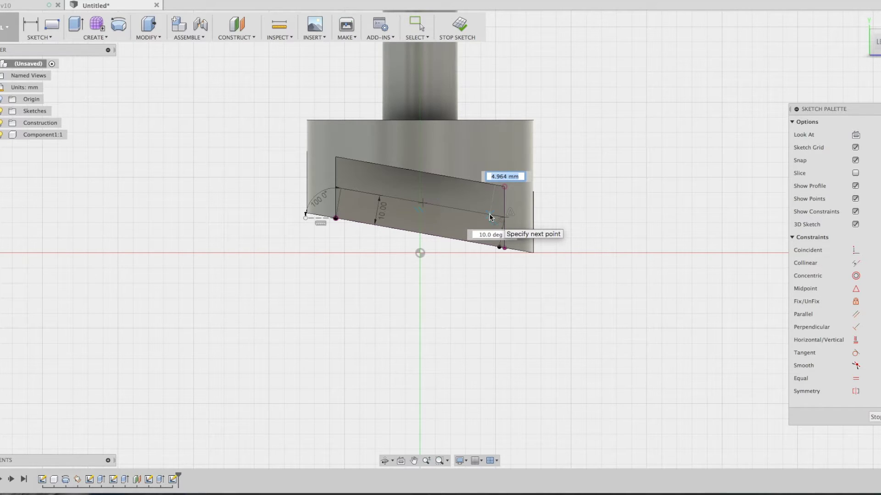
text(5)
key(Return)
key(Escape)
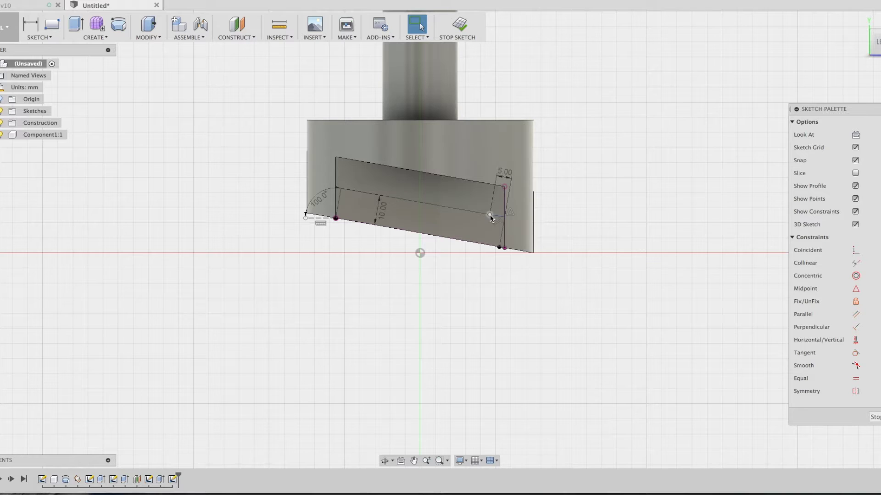
key(c)
click(490, 215)
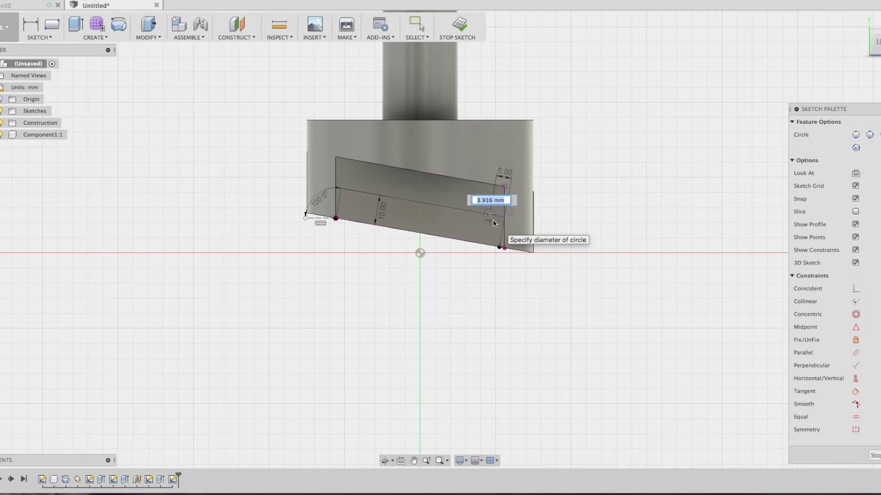
text(6)
key(Tab)
key(Return)
key(Escape)
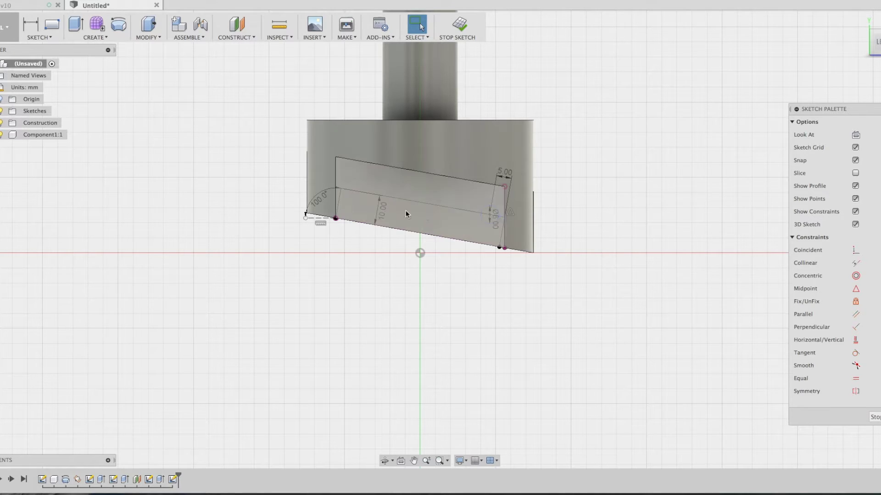
At the left end, draw a 5 mm offset line and a second 6 mm circle
key(l)
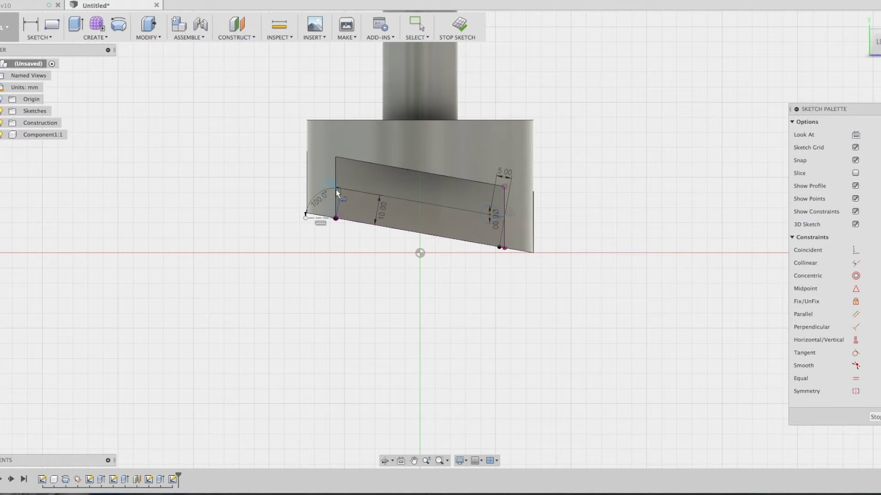
click(343, 189)
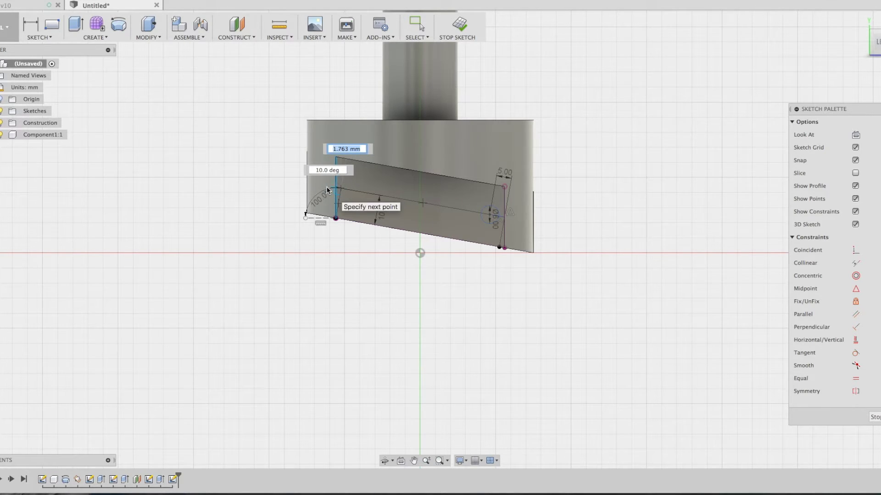
click(327, 189)
key(Escape)
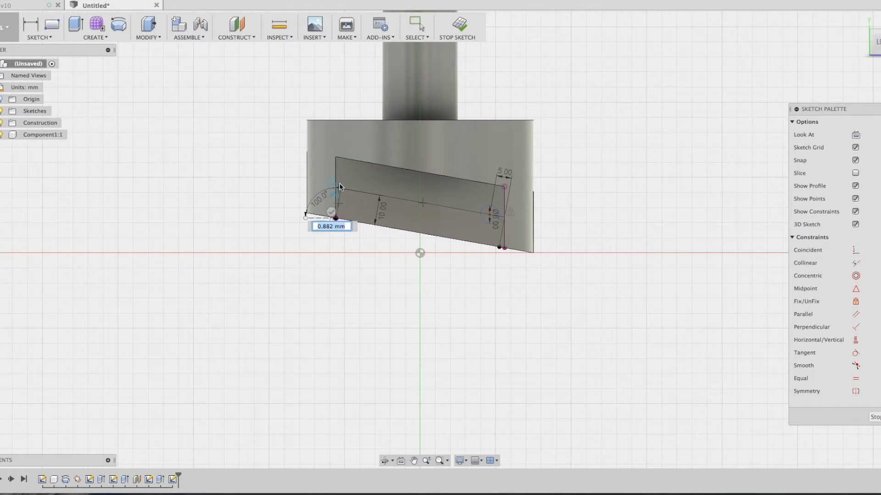
key(Escape)
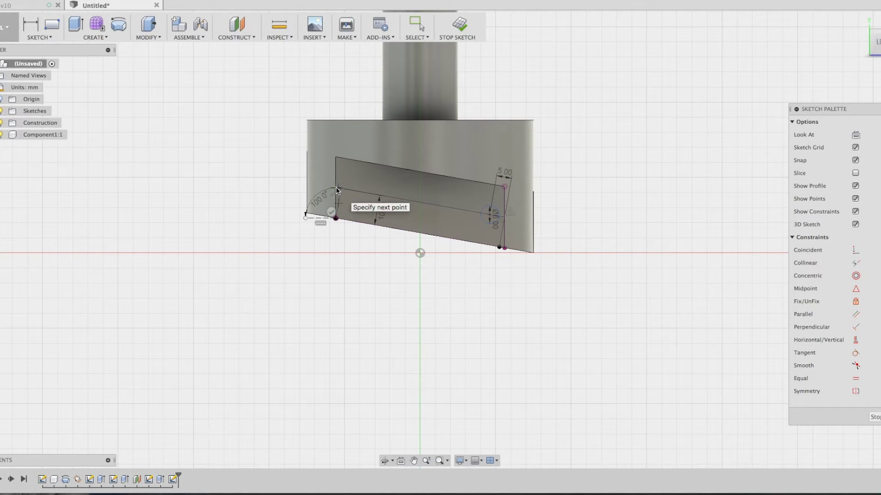
click(336, 189)
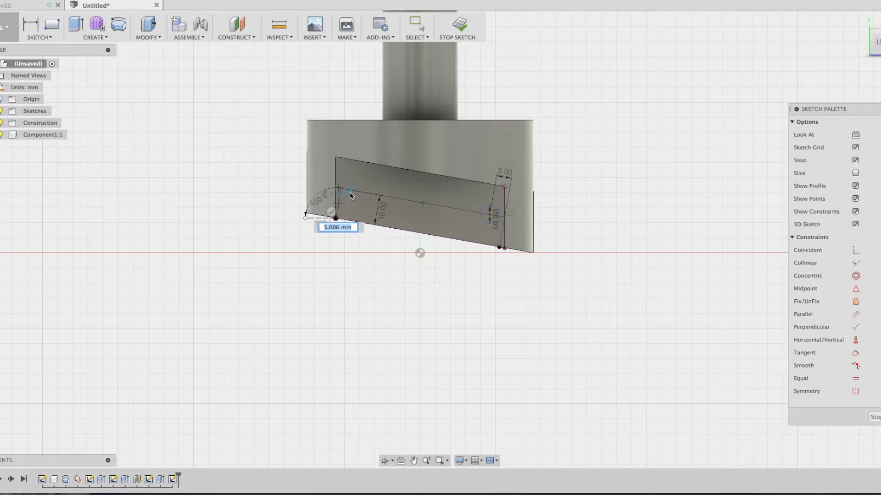
text(5)
key(Return)
key(Escape)
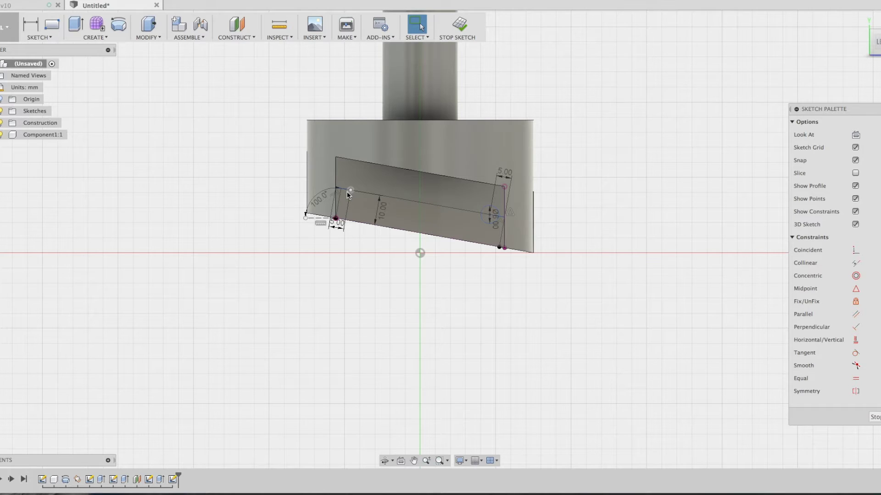
key(c)
click(350, 188)
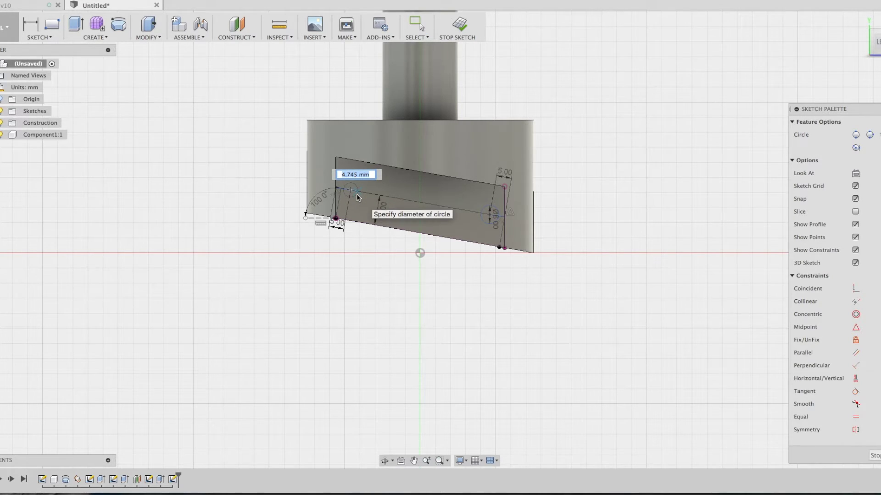
key(Tab)
key(Return)
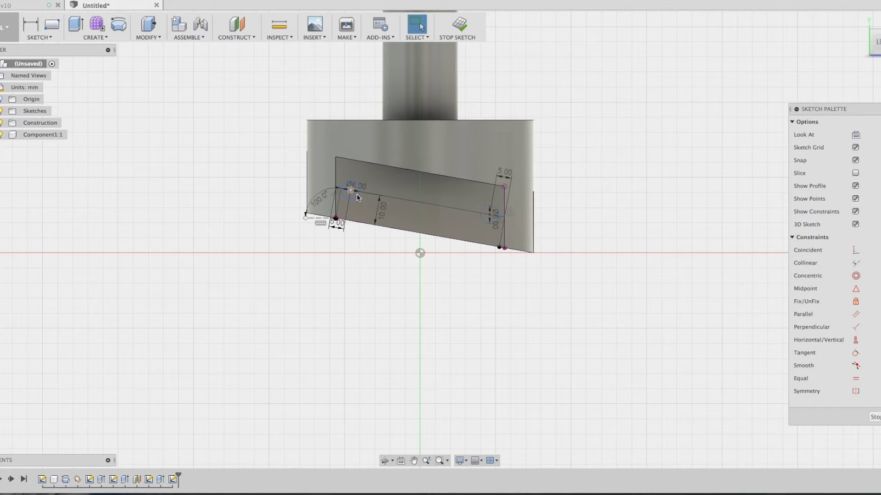
click(279, 29)
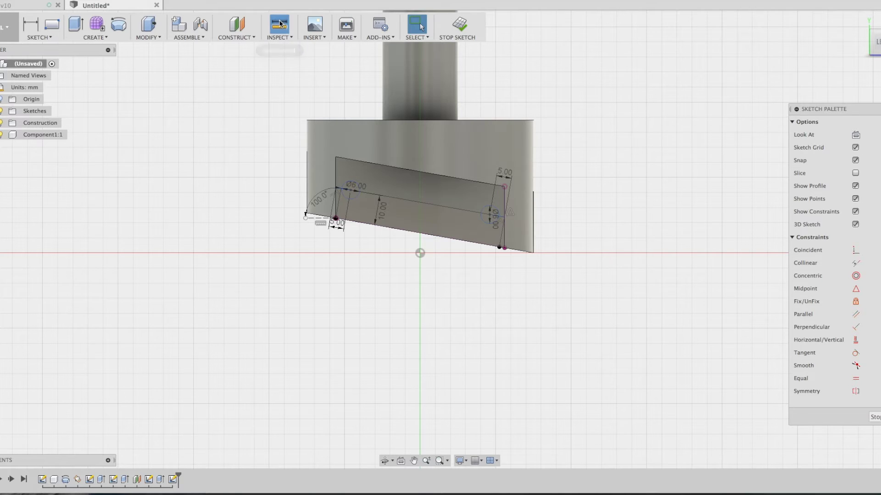
Measure the left-to-right hole centre distance (46.764 mm), then bring up the calculator
click(351, 191)
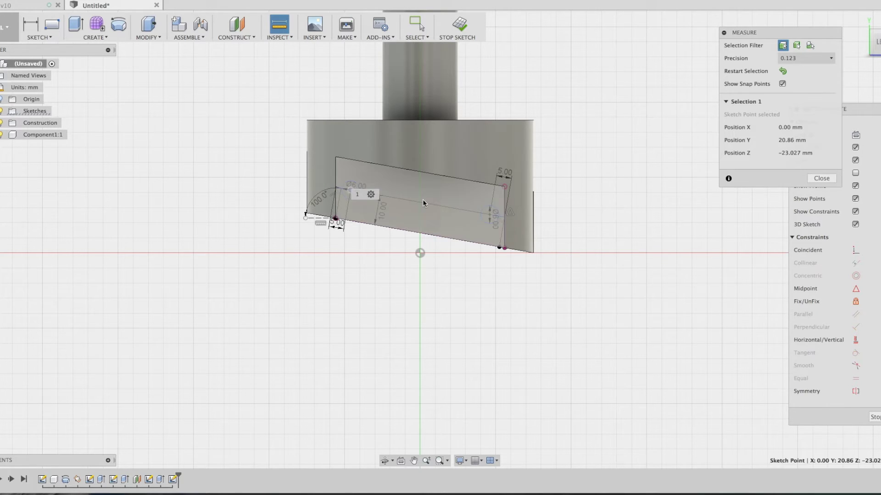
click(490, 215)
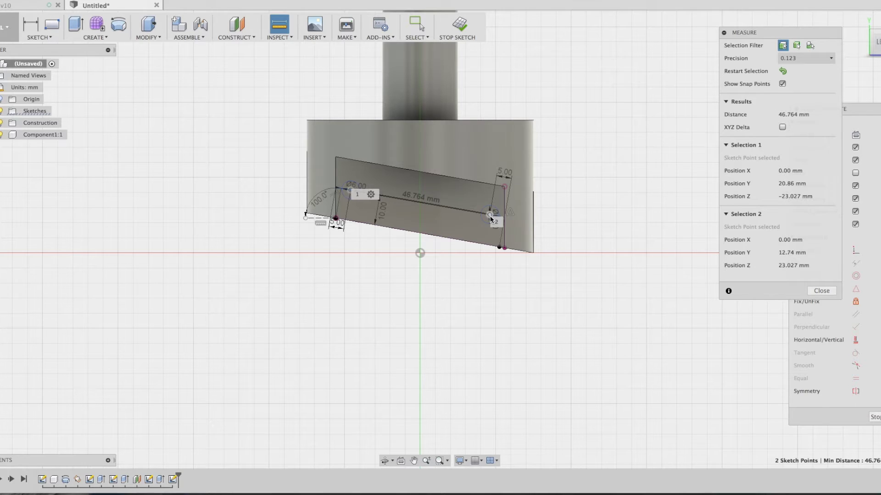
key(super+Tab)
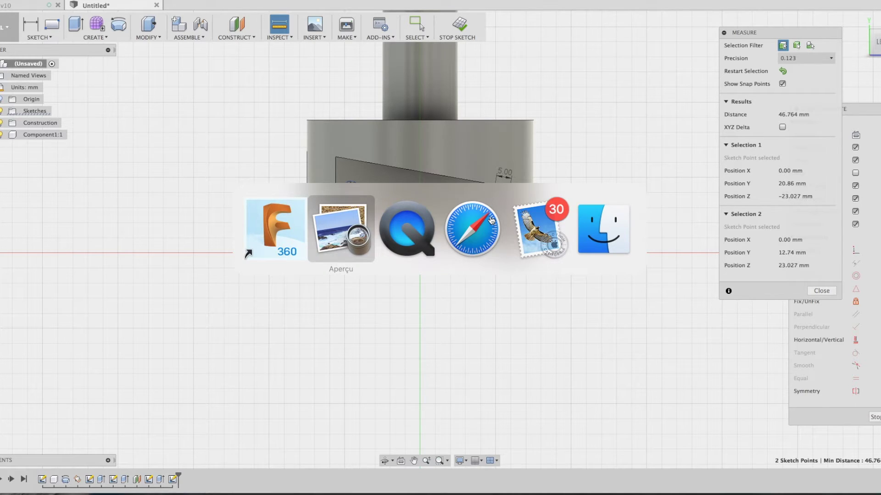
key(super+Tab)
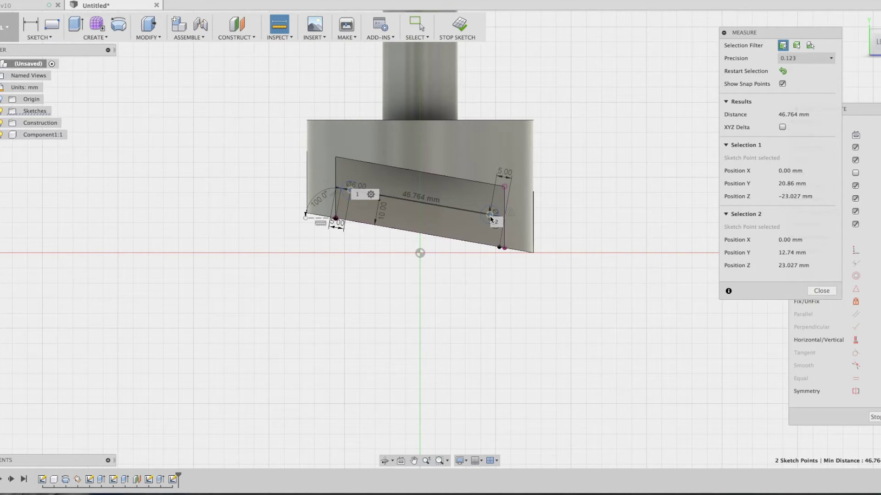
click(695, 480)
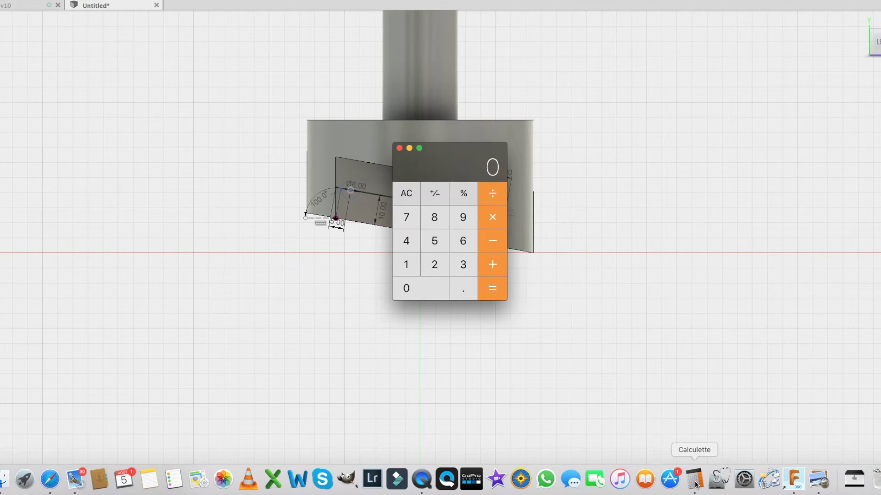
Divide 46.764 by 2 in Calculator to get 23.382, then return to Fusion 360
text(46.764)
key(slash)
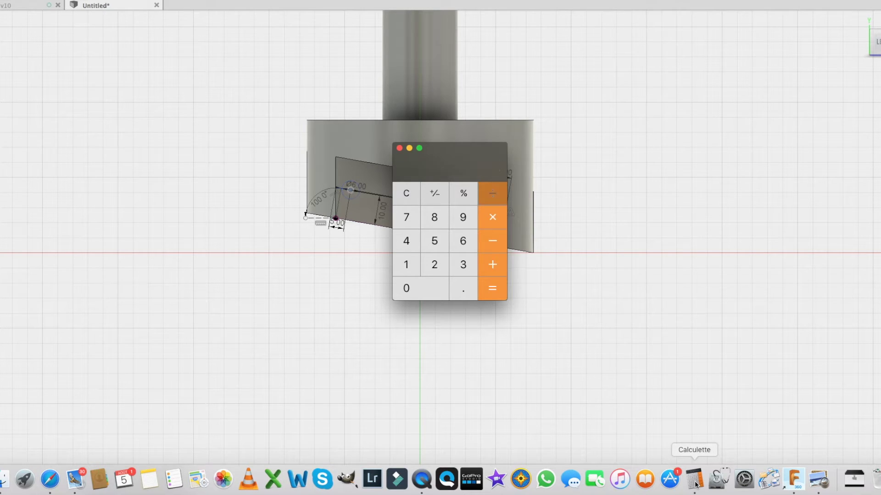
text(2)
key(Return)
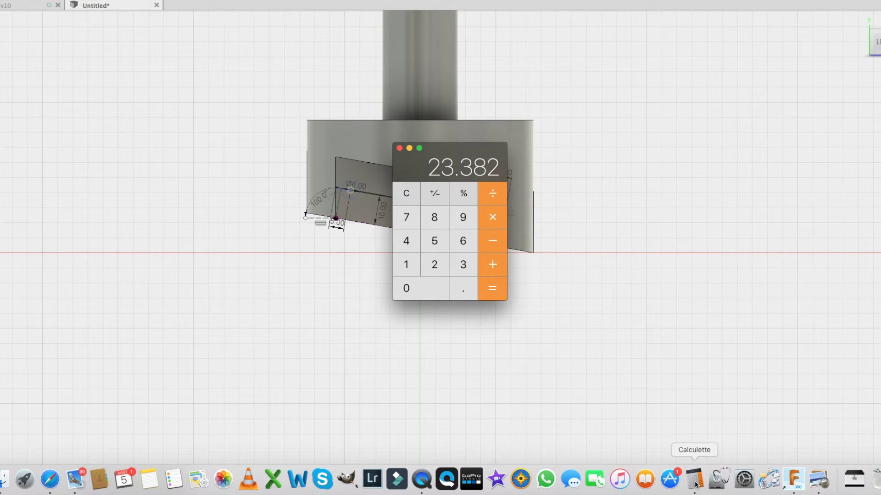
key(super+Tab)
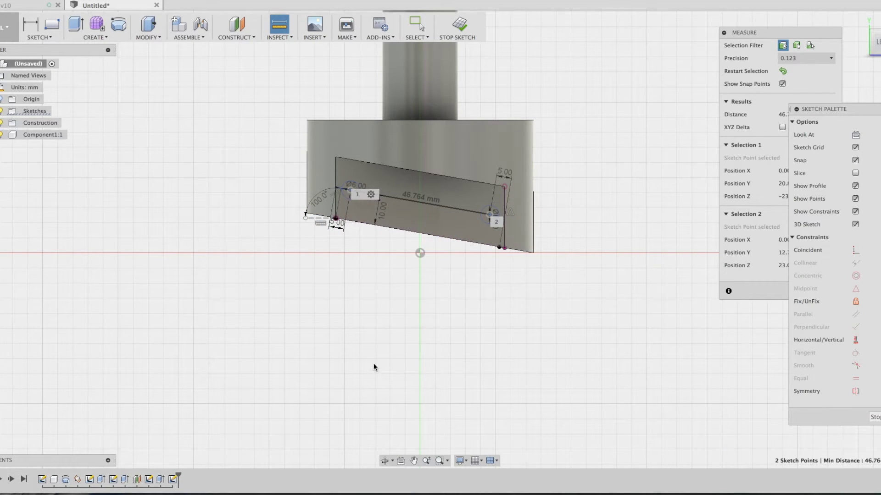
Place a point 23.382 mm from the left hole and draw a 6 mm circle there
key(Escape)
click(351, 189)
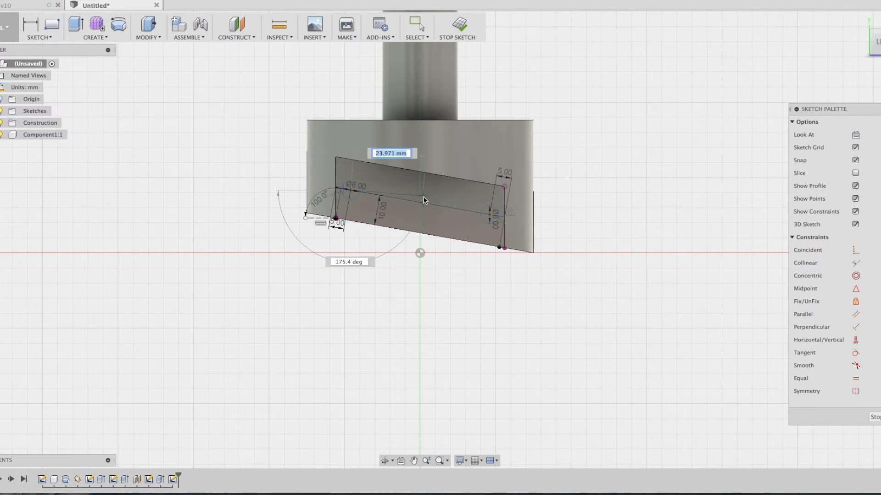
text(23.382)
key(Return)
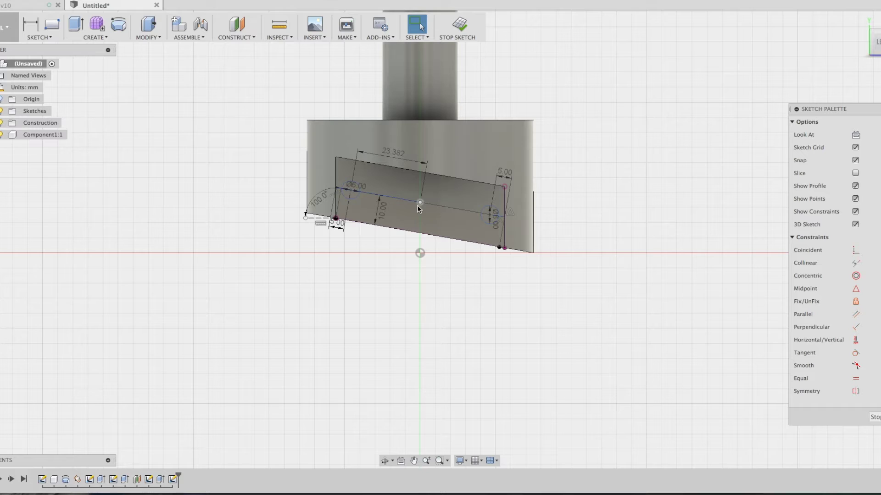
key(c)
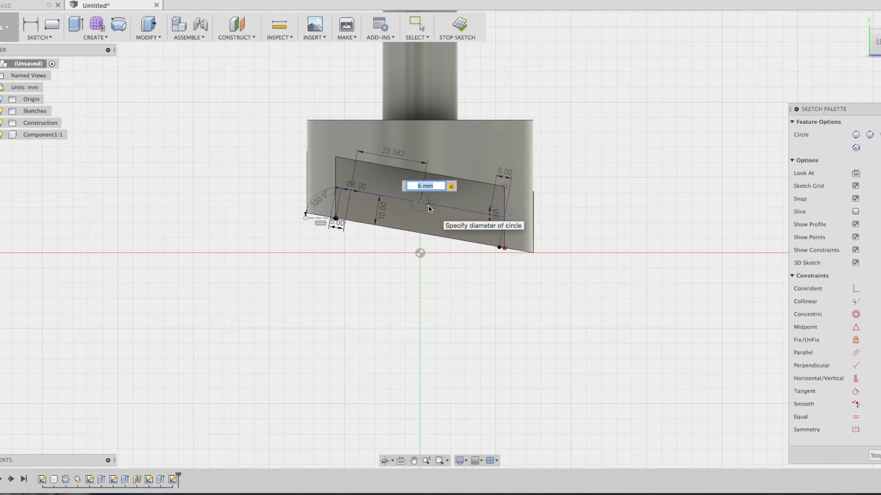
key(Return)
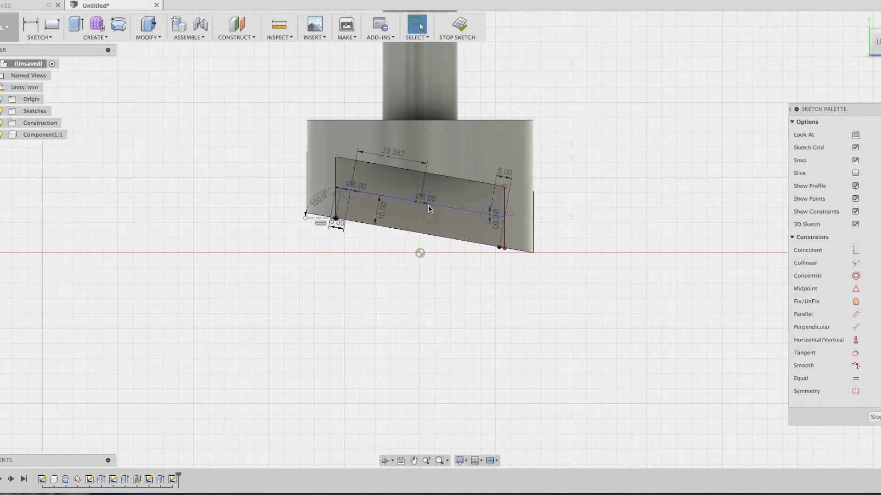
Select the left, middle and right Ø6 circles and start an extrusion
shift+middle_drag(428, 228, 430, 260)
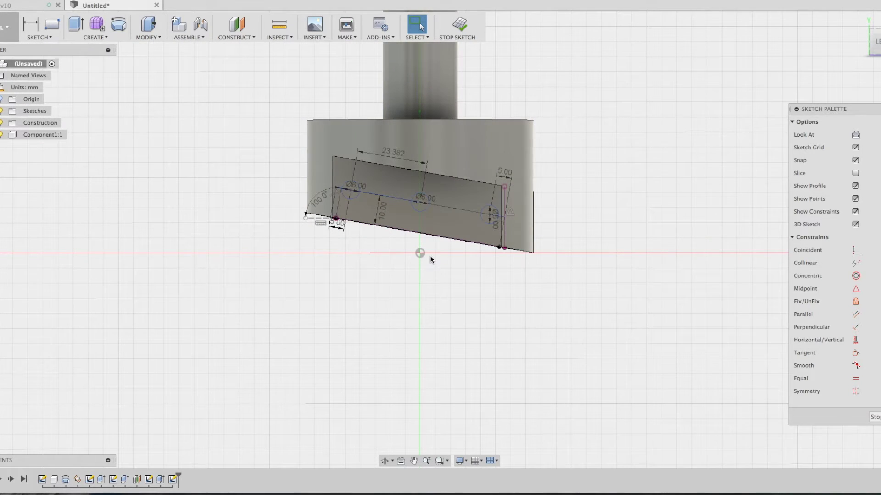
click(356, 196)
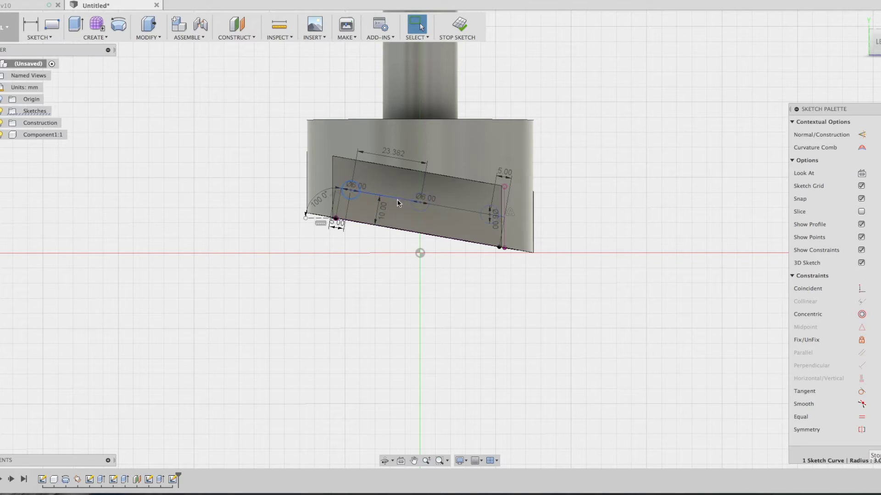
shift+click(426, 207)
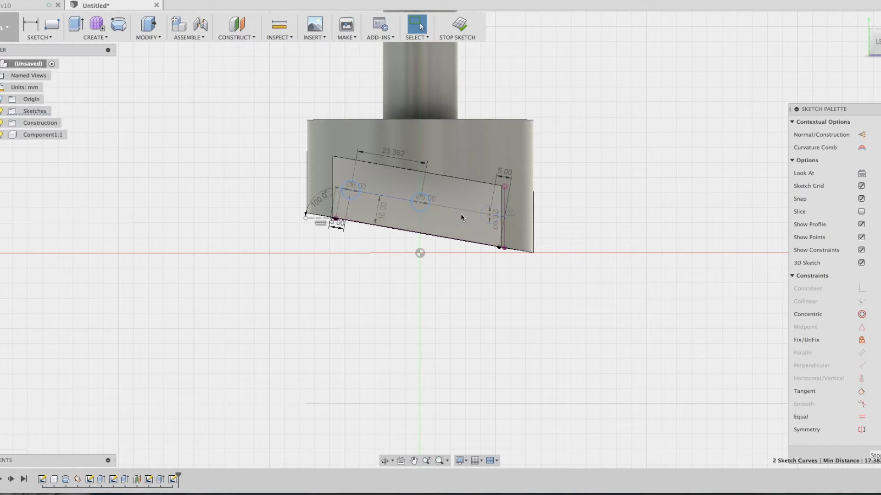
shift+click(486, 222)
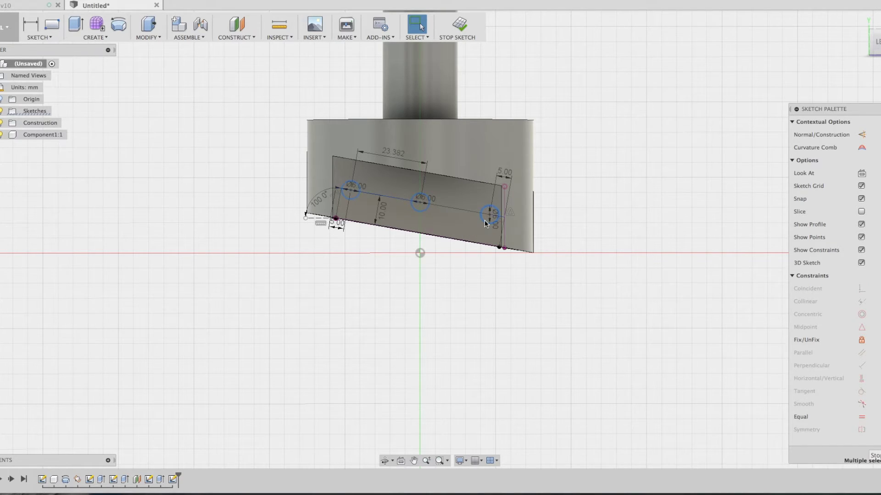
key(e)
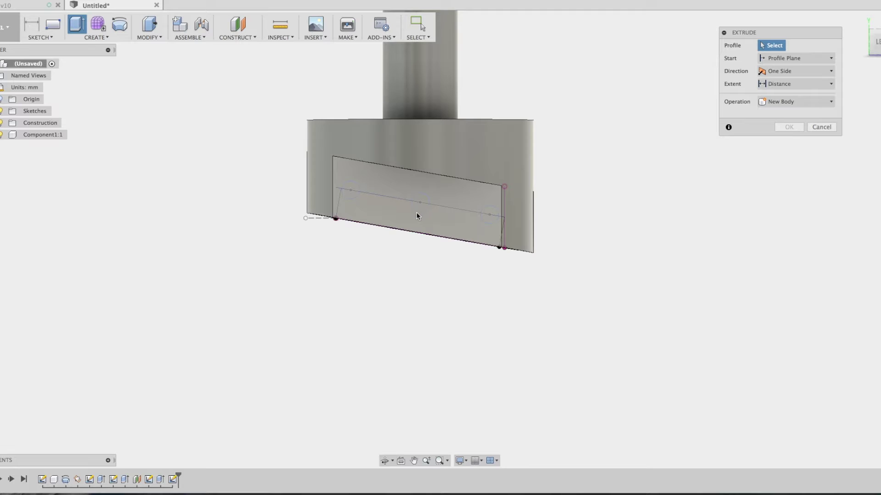
Cancel the extrusion, switch to the Left view and finish the sketch for Press Pull
click(783, 45)
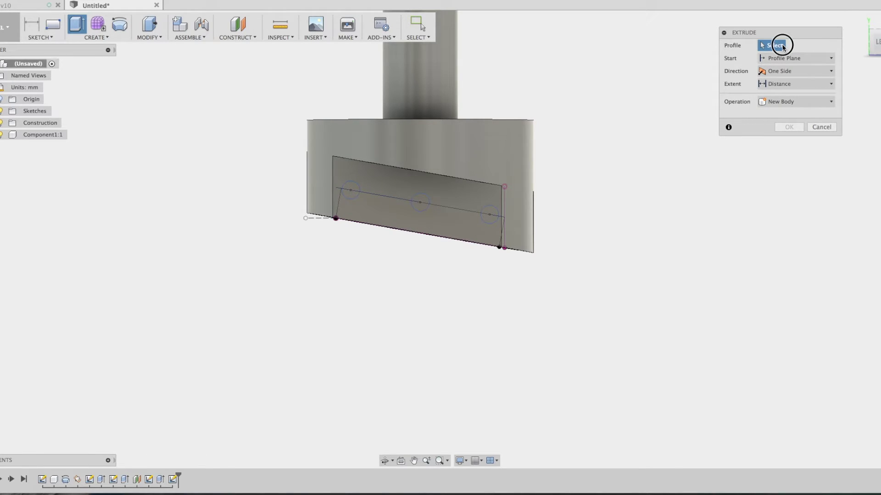
click(397, 219)
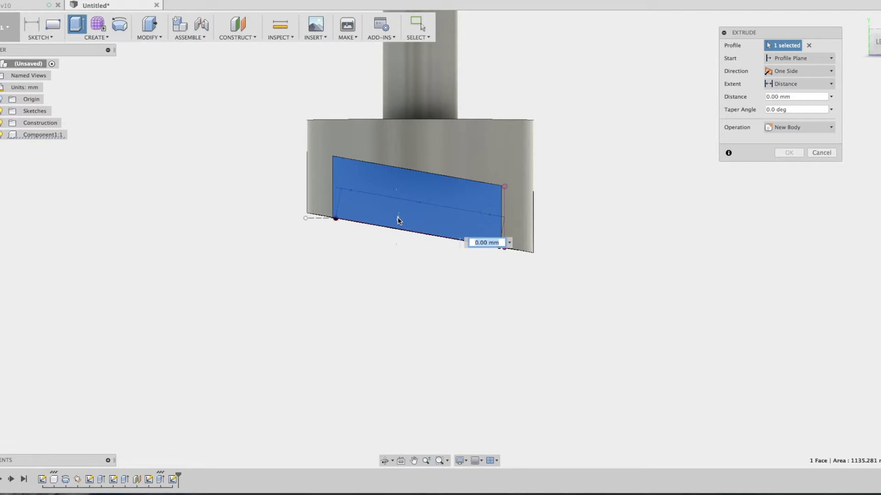
mouse_move(421, 288)
shift+middle_down()
mouse_move(423, 122)
mouse_move(394, 203)
mouse_move(377, 204)
shift+middle_up()
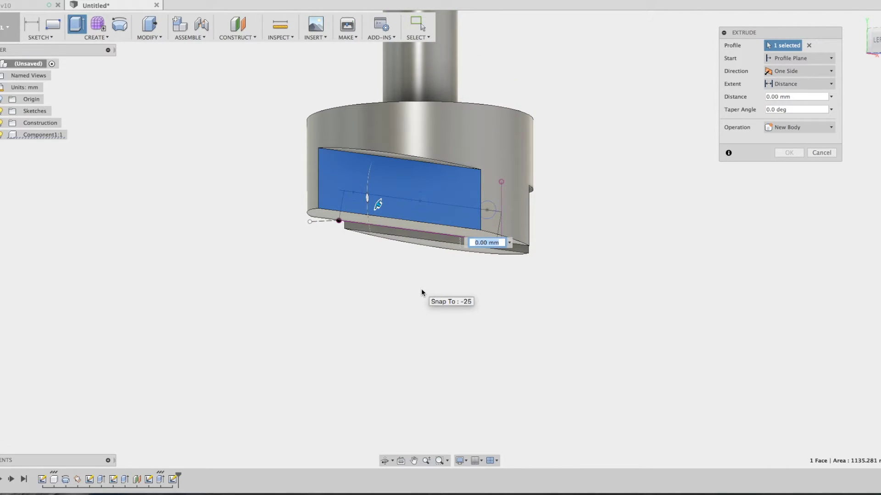
key(Escape)
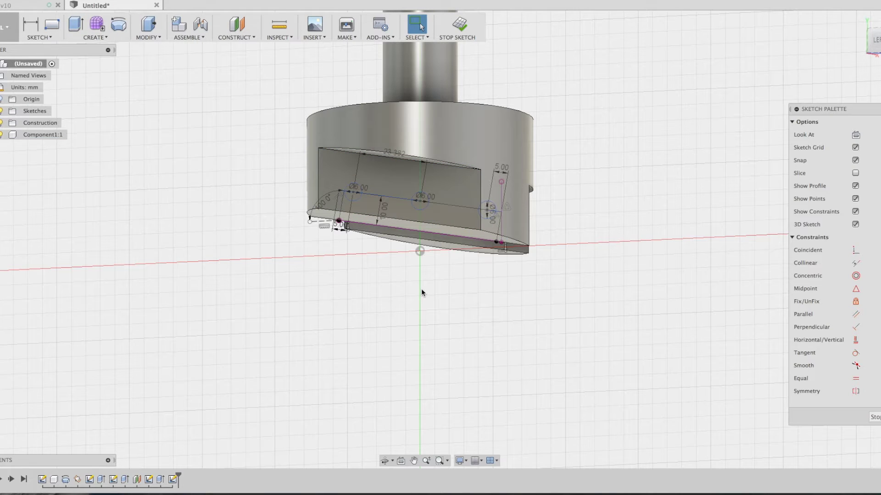
click(874, 41)
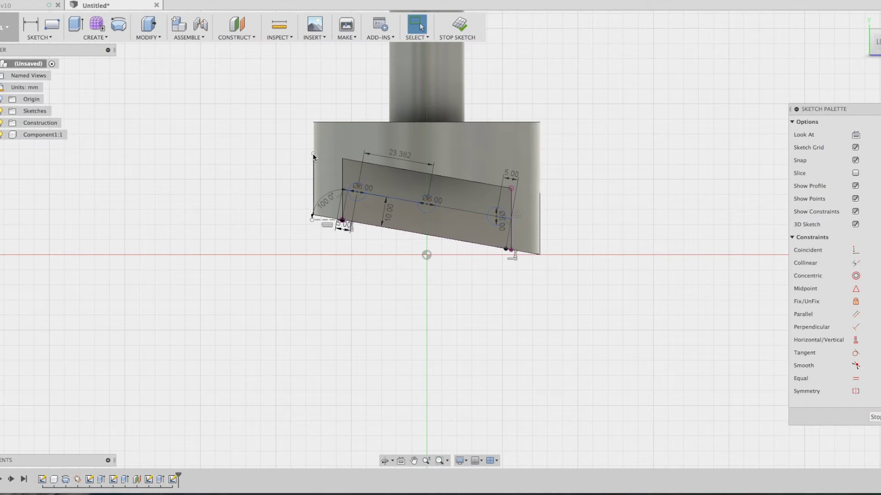
key(q)
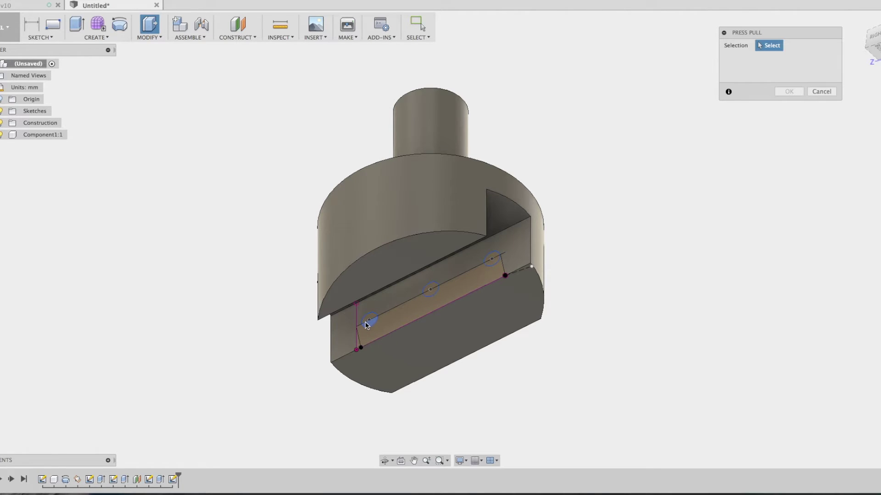
Cut the three Ø6 hole profiles 30 mm deep using a -30 mm distance
click(370, 324)
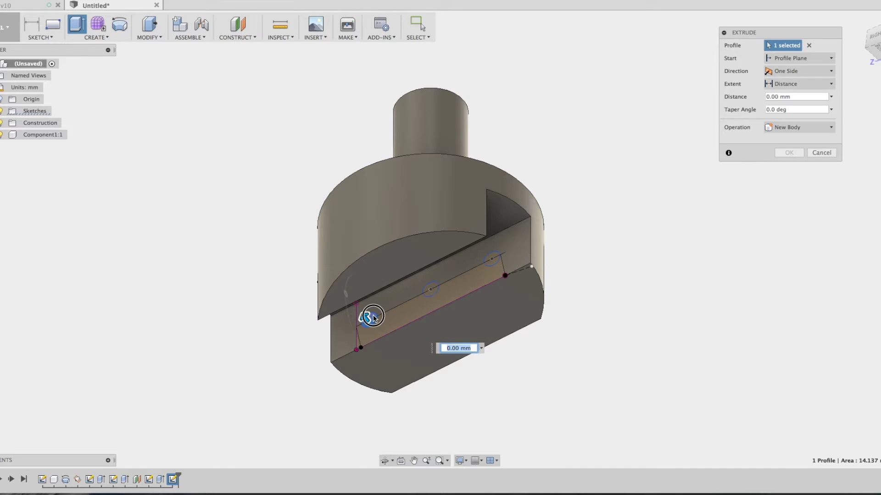
click(437, 301)
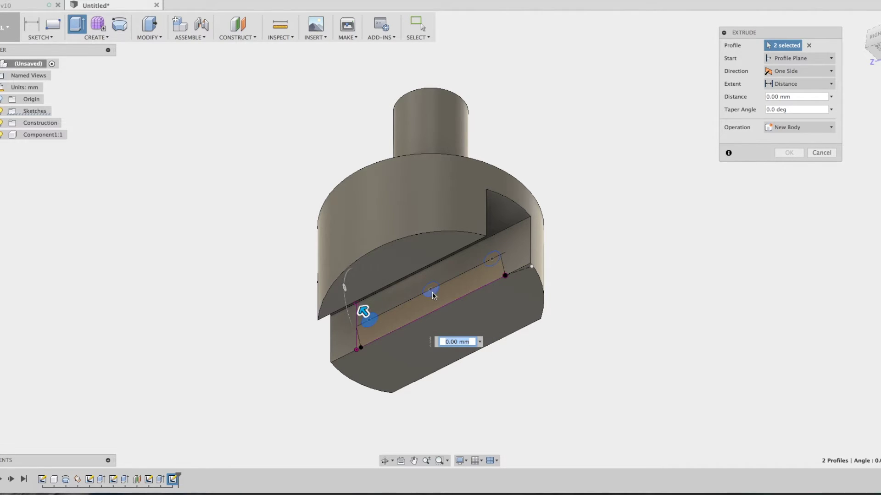
click(432, 293)
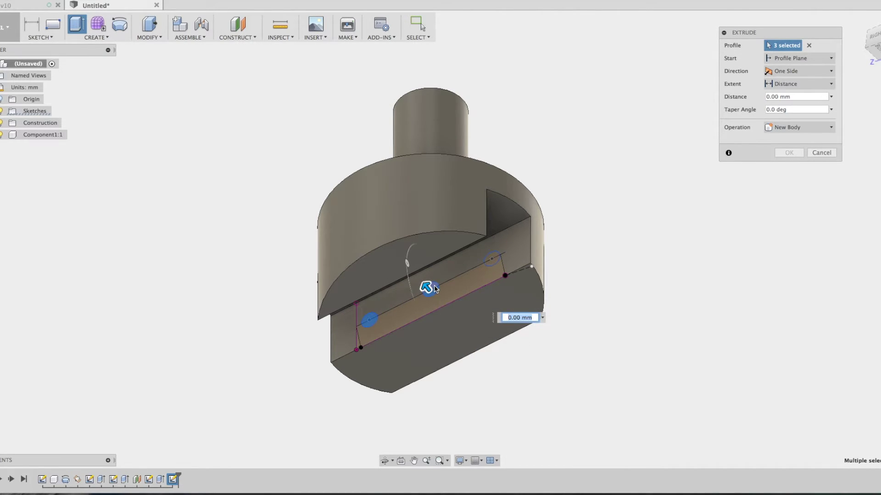
click(494, 257)
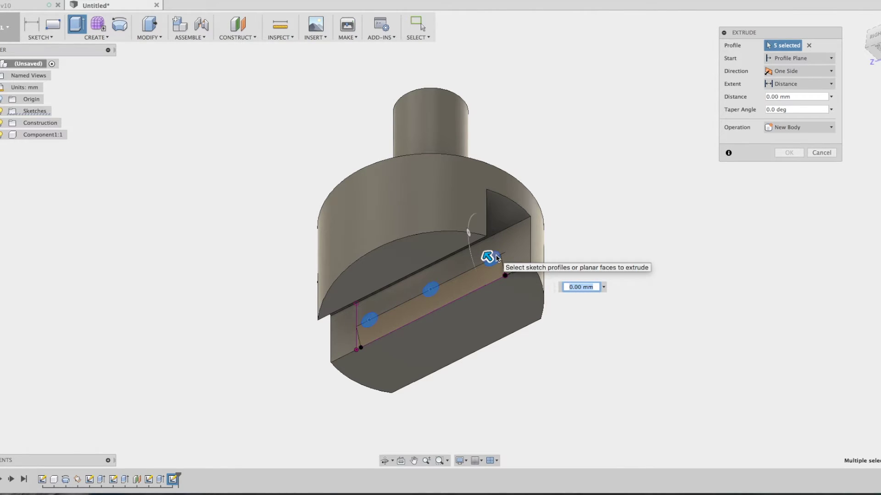
click(497, 257)
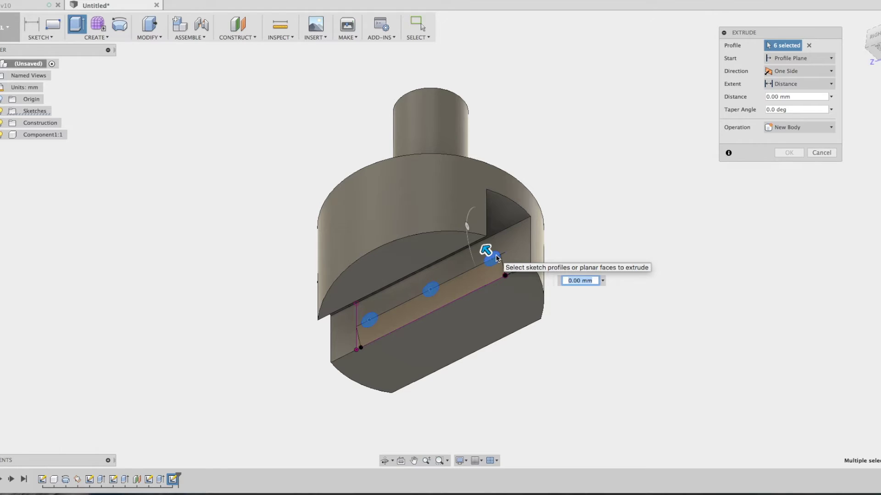
click(569, 280)
text(-)
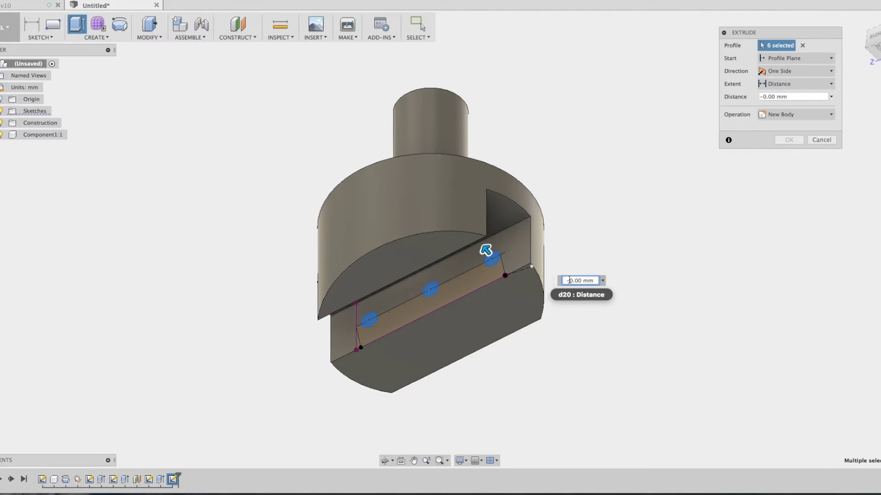
text(30)
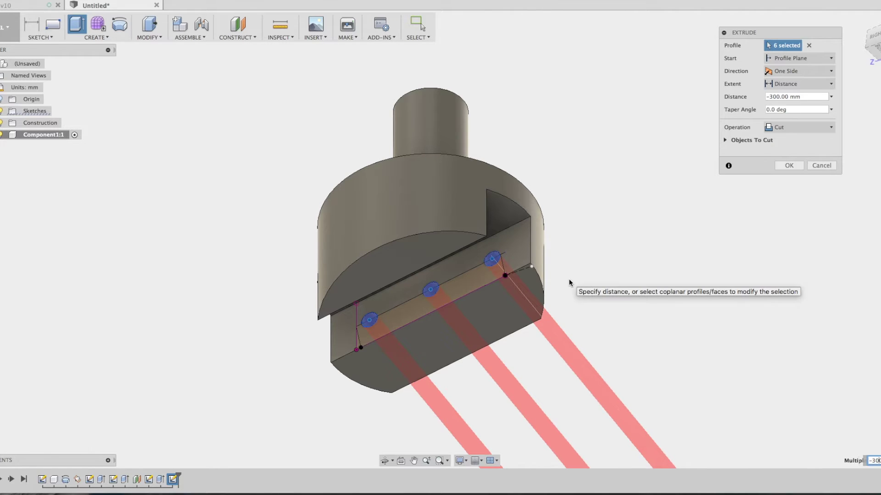
key(Return)
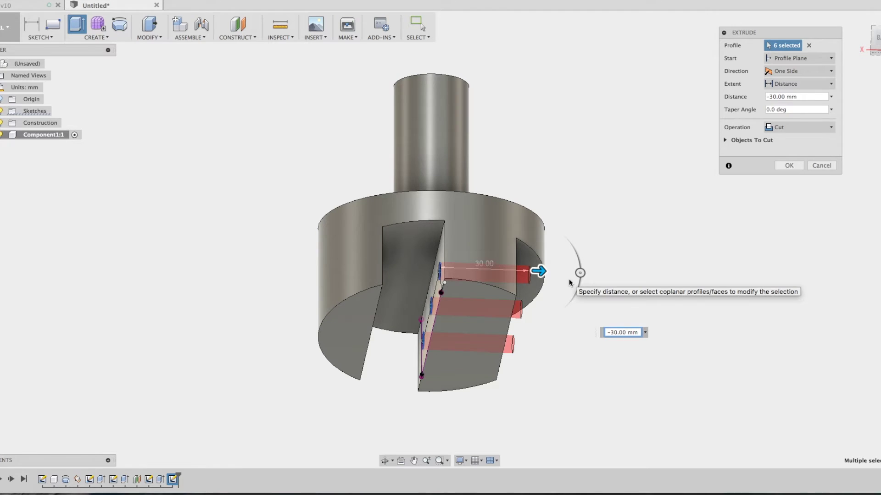
key(Return)
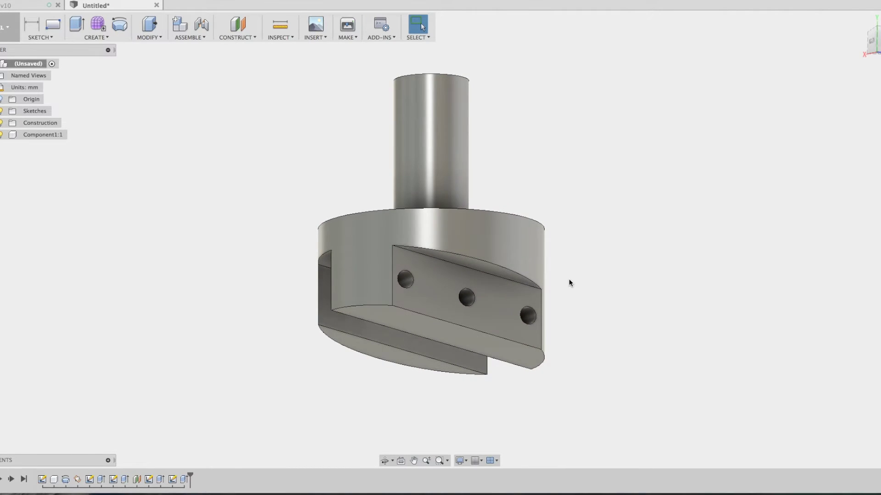
Add a modeled M6x1 thread to the first hole
click(96, 37)
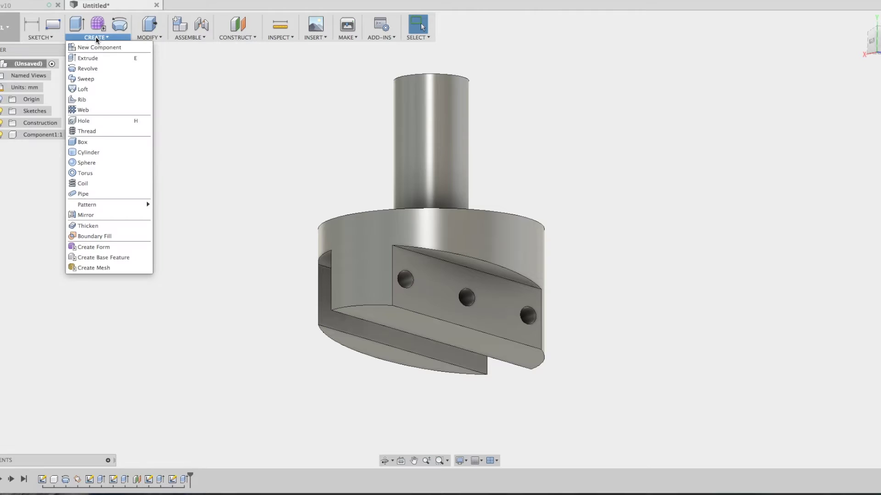
click(86, 132)
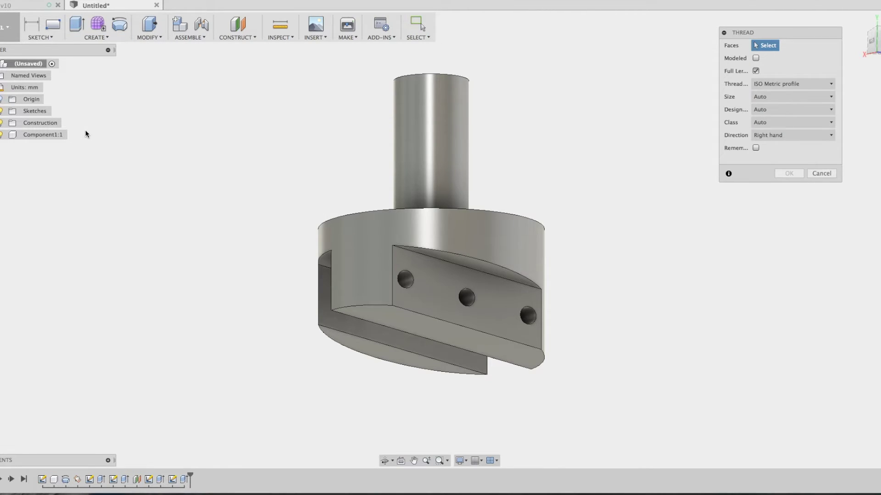
click(407, 278)
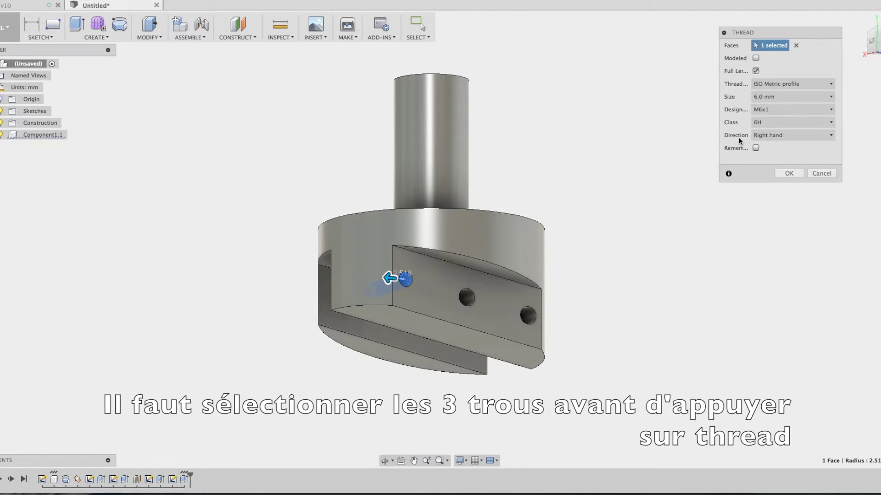
click(756, 58)
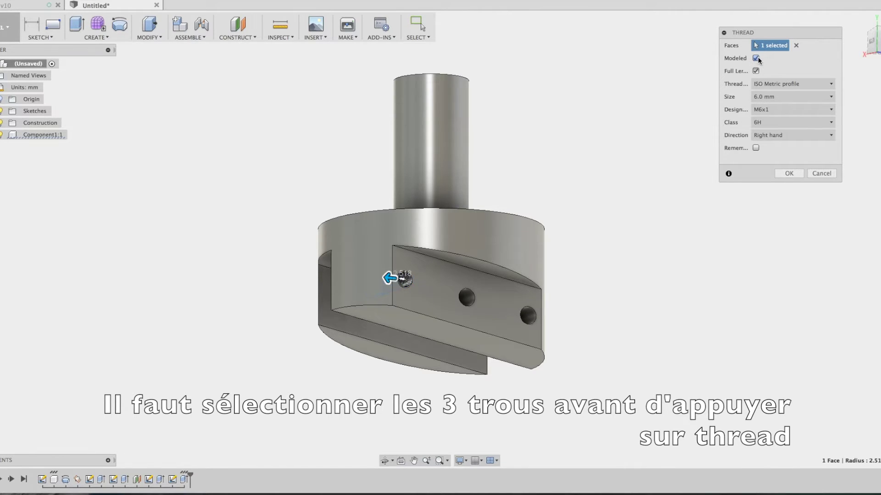
click(792, 176)
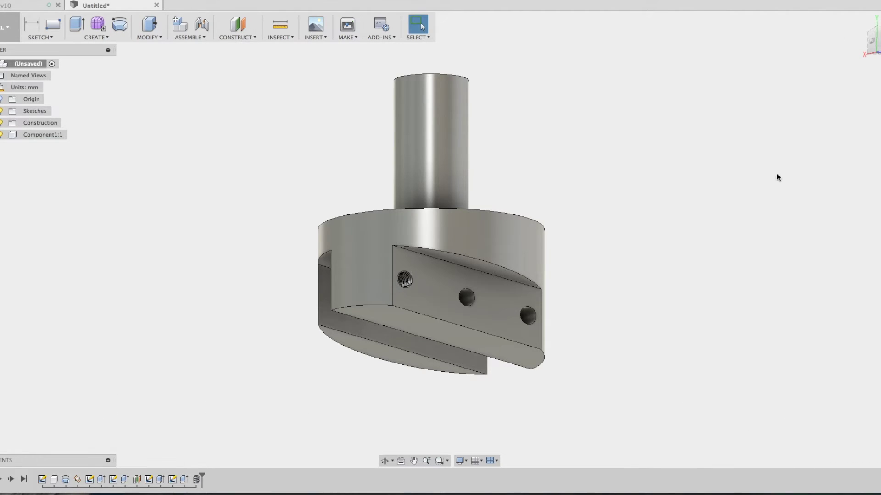
Add a modeled M6x1 thread to the middle hole
click(466, 296)
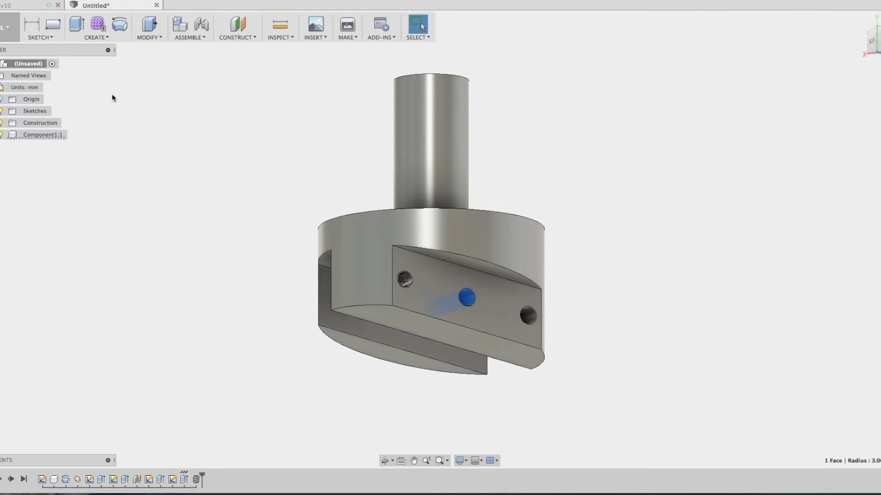
click(115, 37)
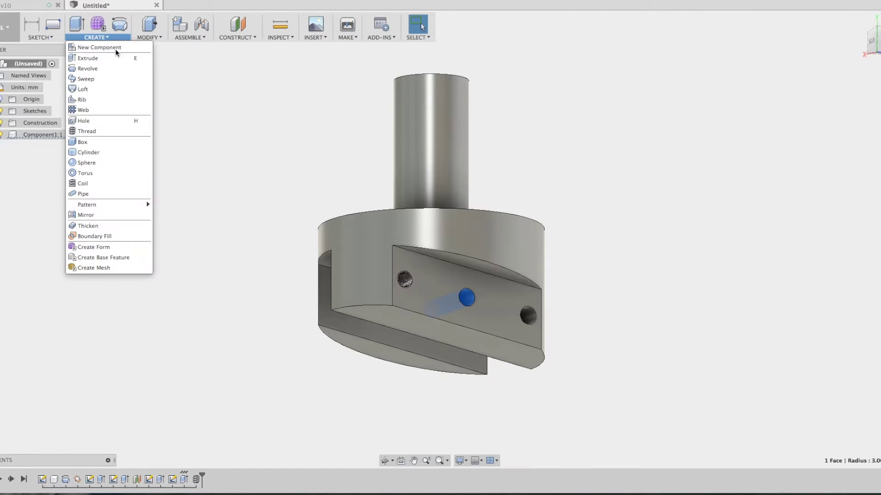
click(93, 130)
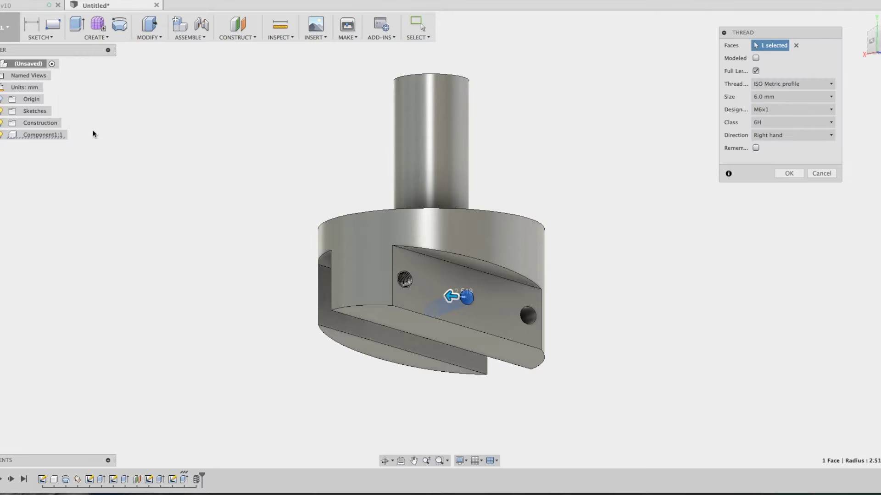
click(755, 58)
click(793, 173)
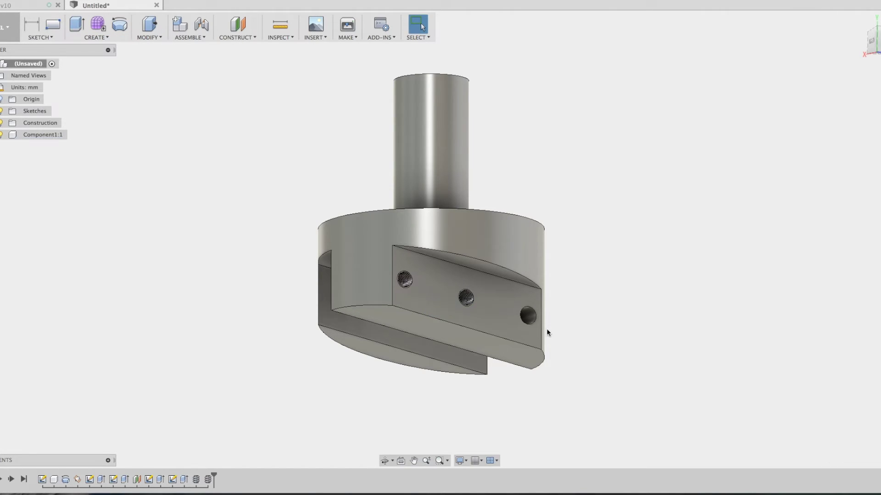
Add a modeled M6x1 thread to the third hole, remembering the settings
click(528, 317)
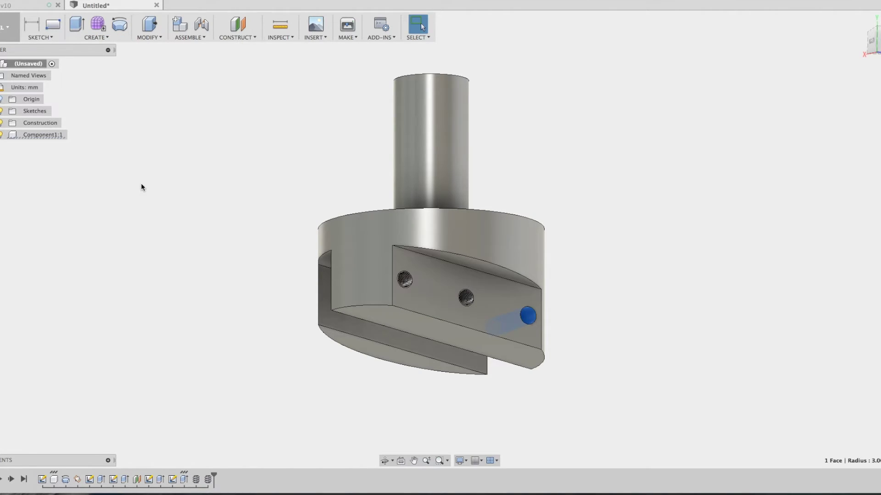
click(96, 37)
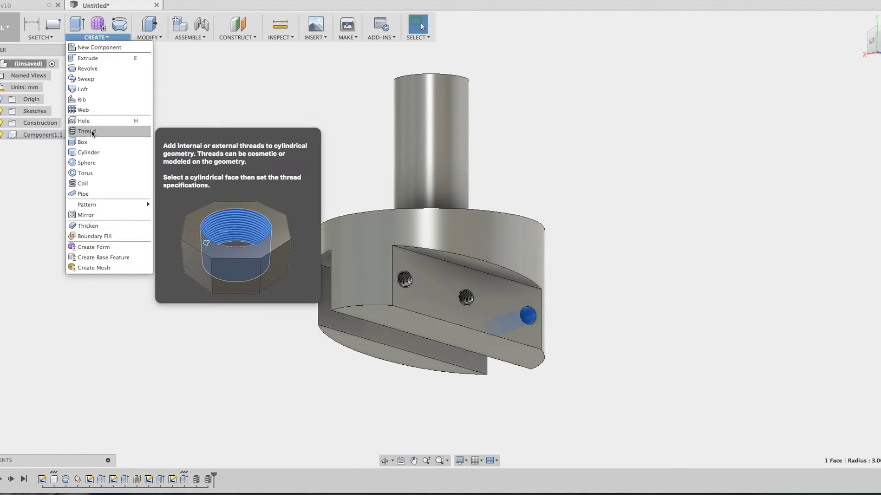
click(92, 131)
click(755, 59)
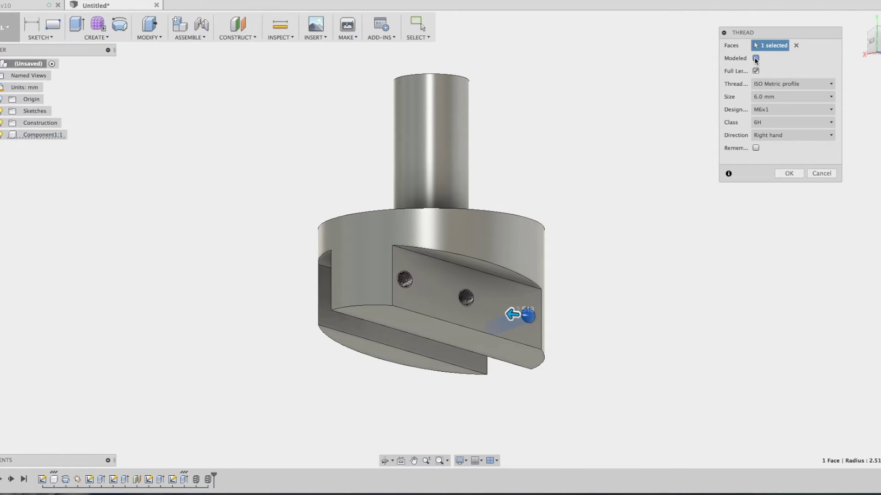
click(756, 148)
click(796, 175)
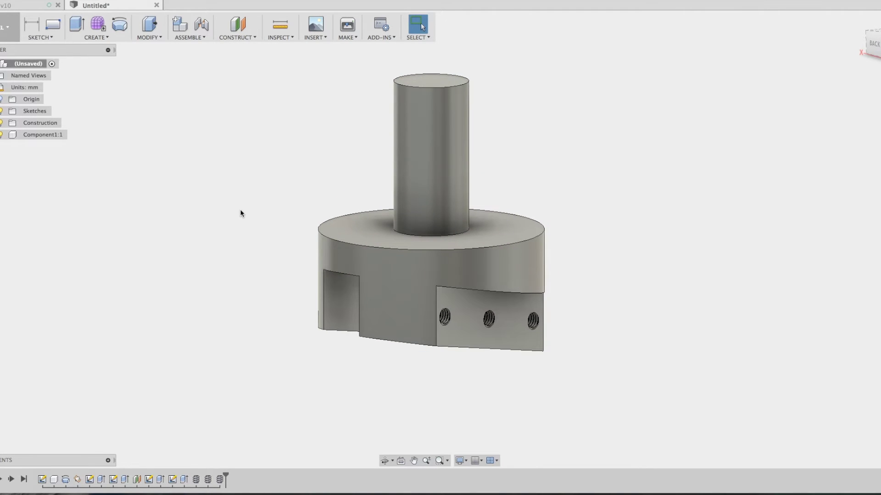
Chamfer the shaft's top circular edge by 1 mm
click(149, 37)
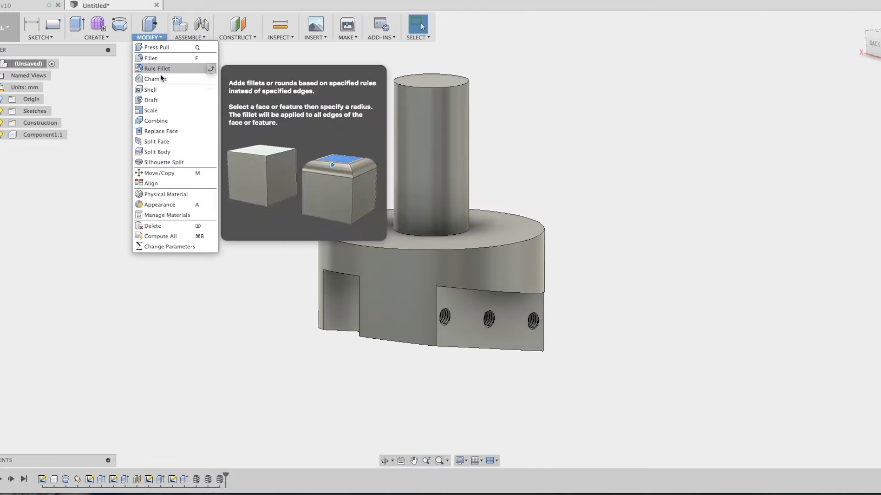
click(160, 79)
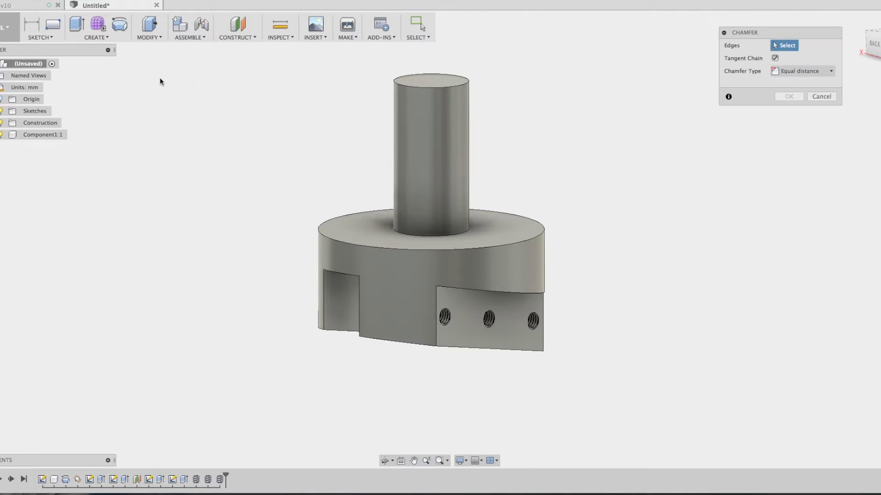
click(431, 88)
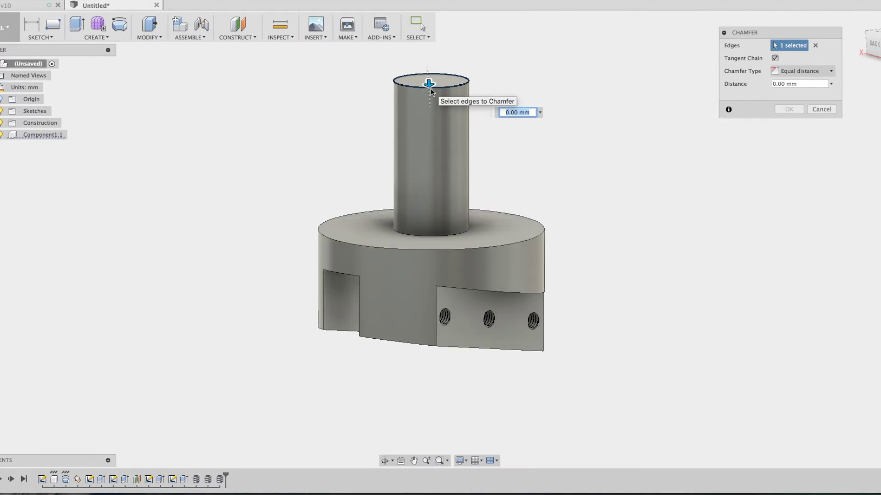
key(BackSpace)
text(.7)
key(BackSpace)
key(BackSpace)
text(1)
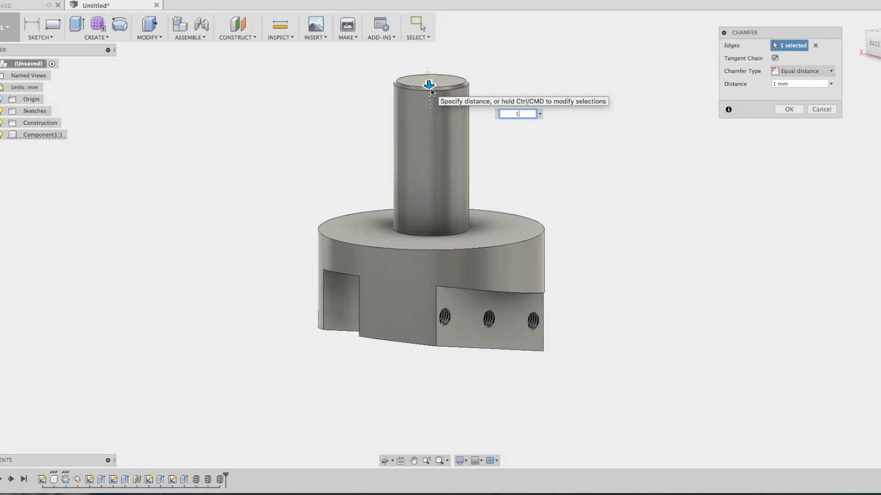
key(Return)
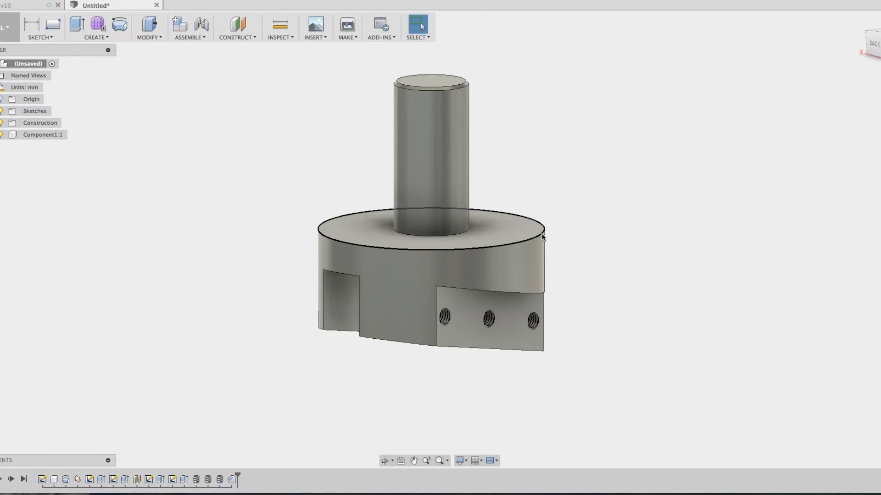
Chamfer the base's top rim edge by 1.7 mm
click(542, 238)
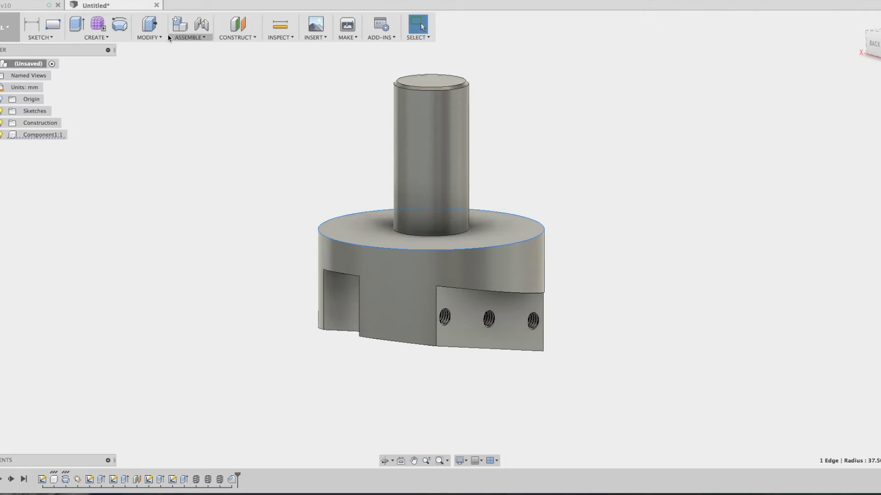
click(149, 37)
click(161, 79)
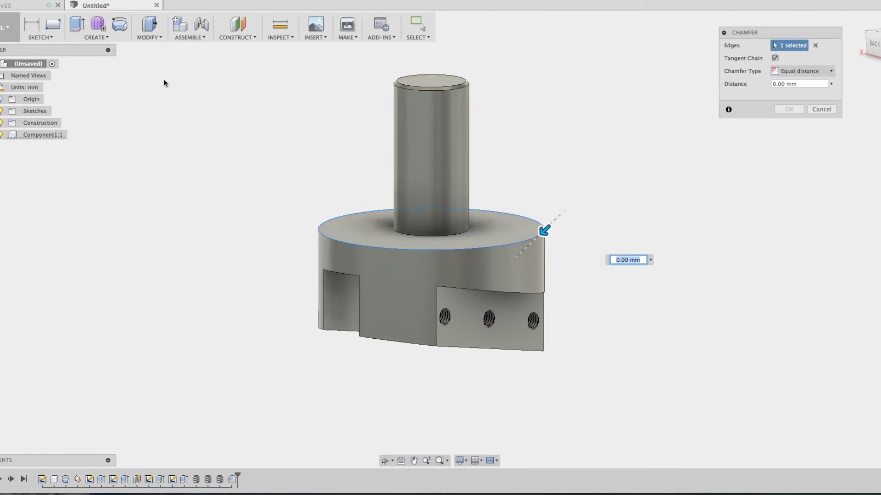
text(1)
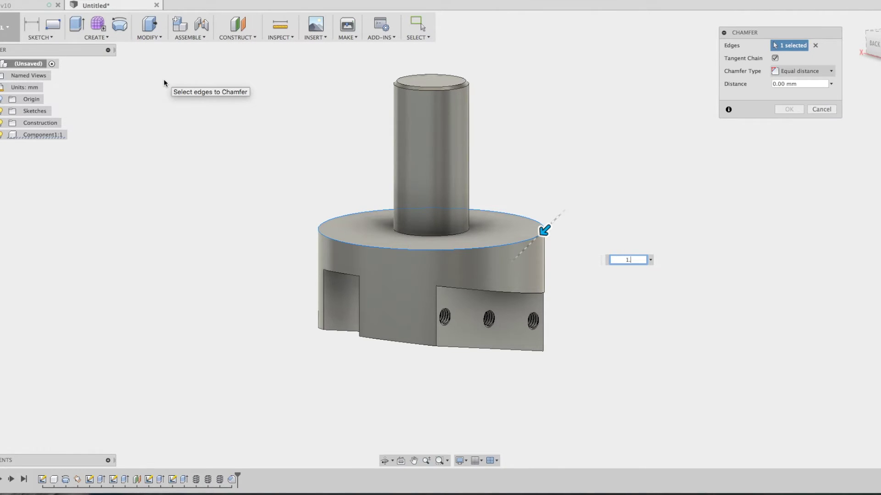
text(.7)
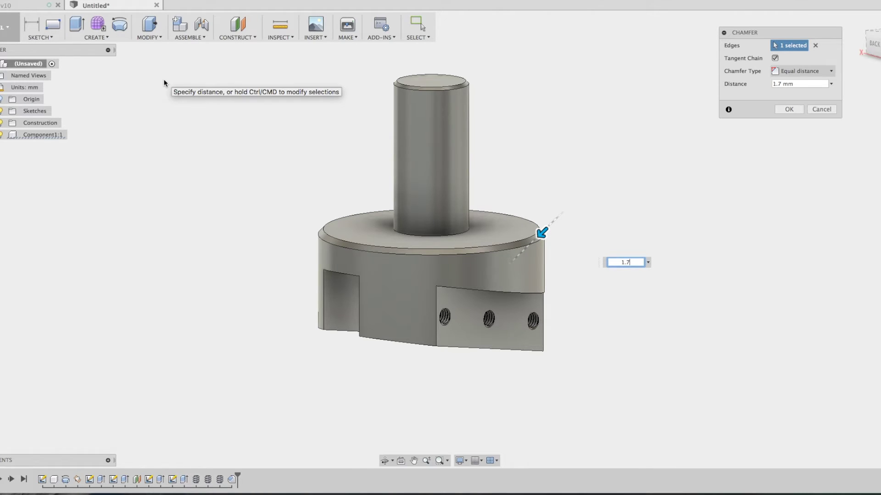
key(Return)
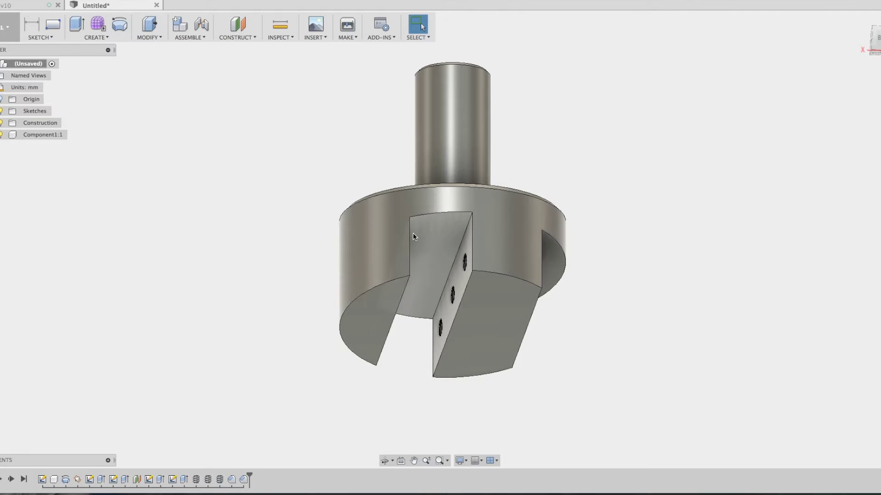
Start a chamfer and select the twelve edges around the notch and slot
click(151, 35)
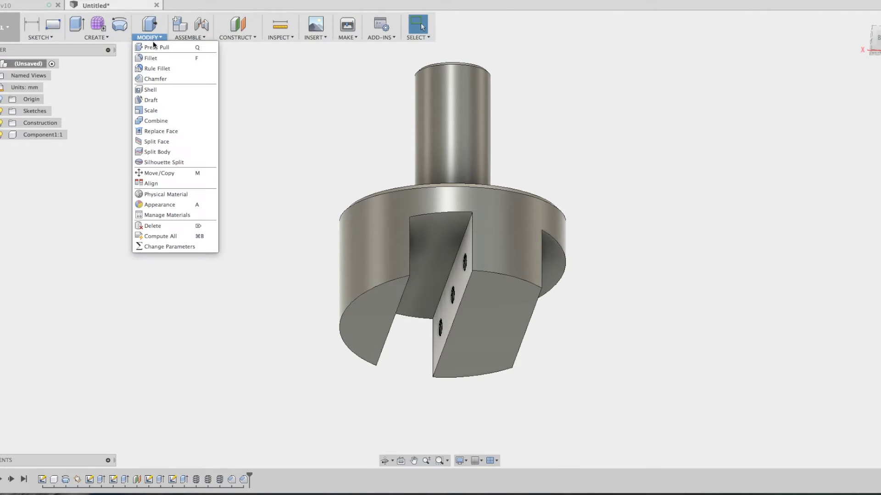
click(156, 79)
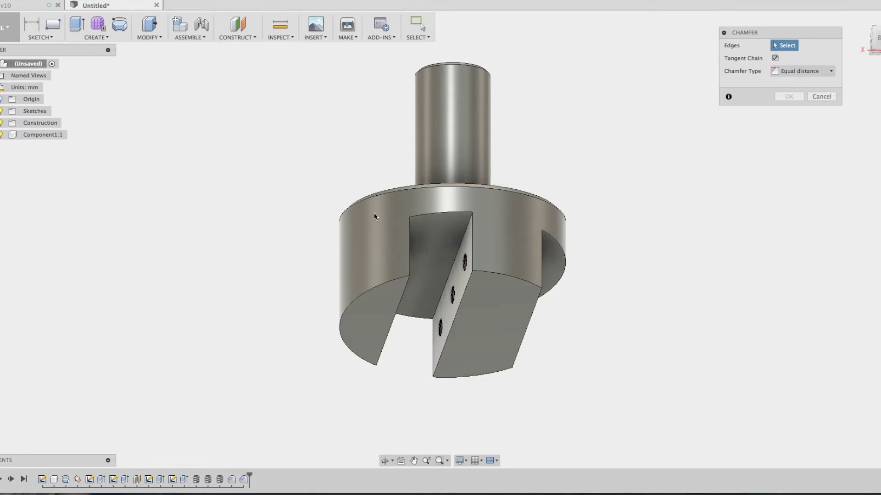
click(411, 264)
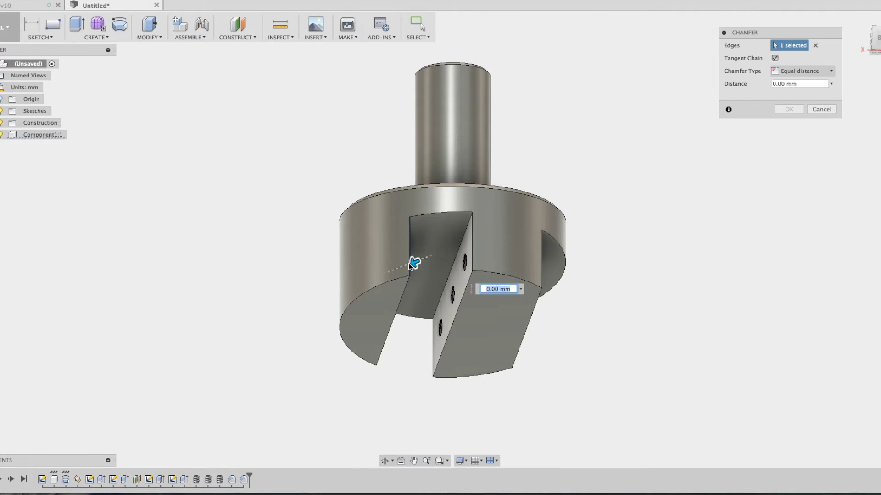
click(434, 214)
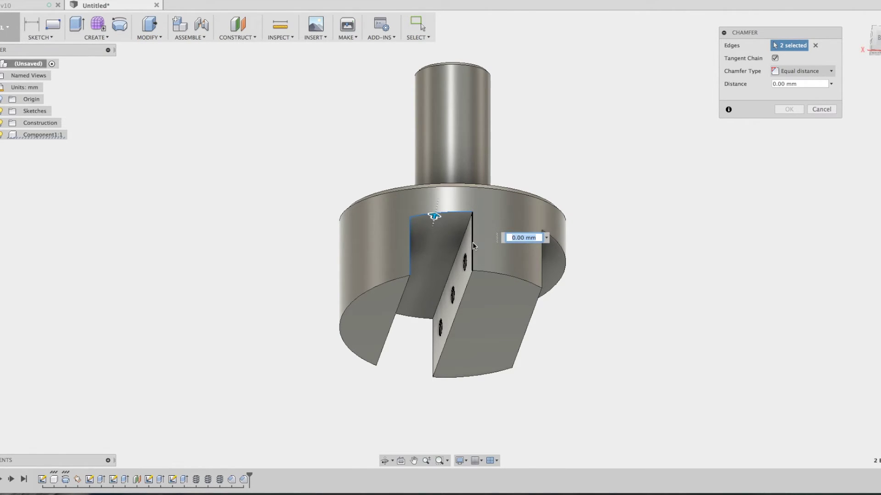
click(473, 242)
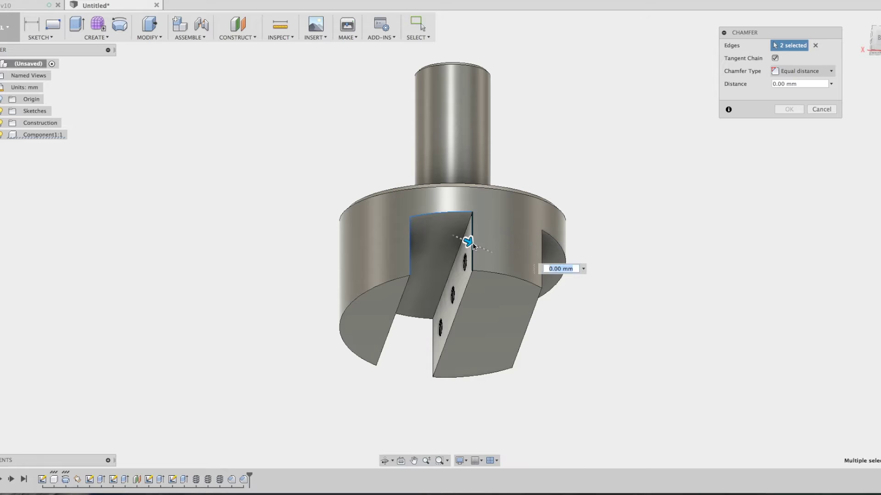
click(542, 255)
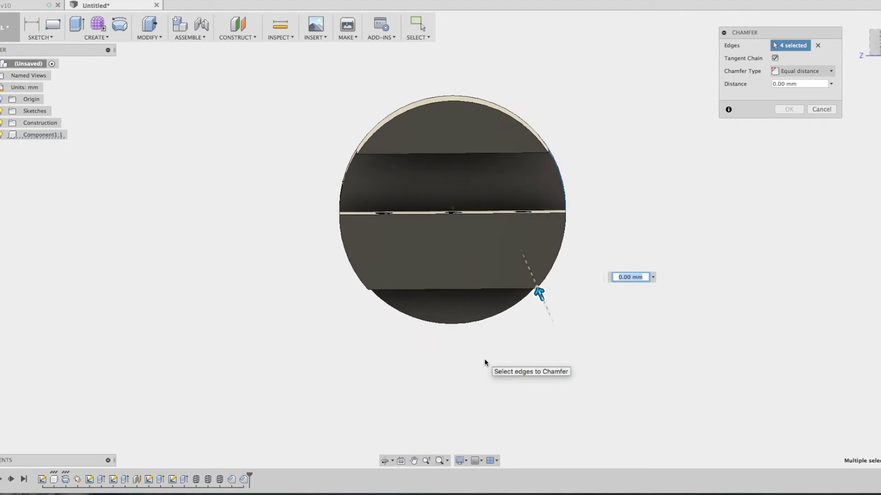
click(477, 301)
click(477, 266)
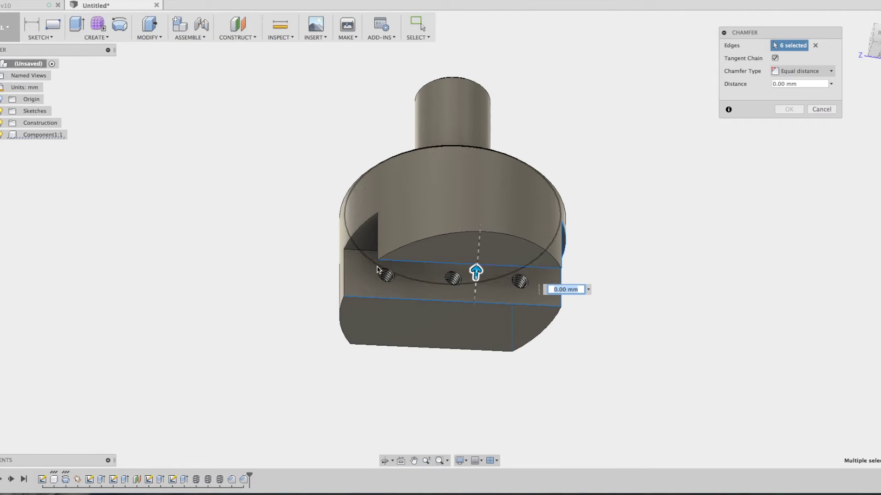
click(345, 281)
click(358, 237)
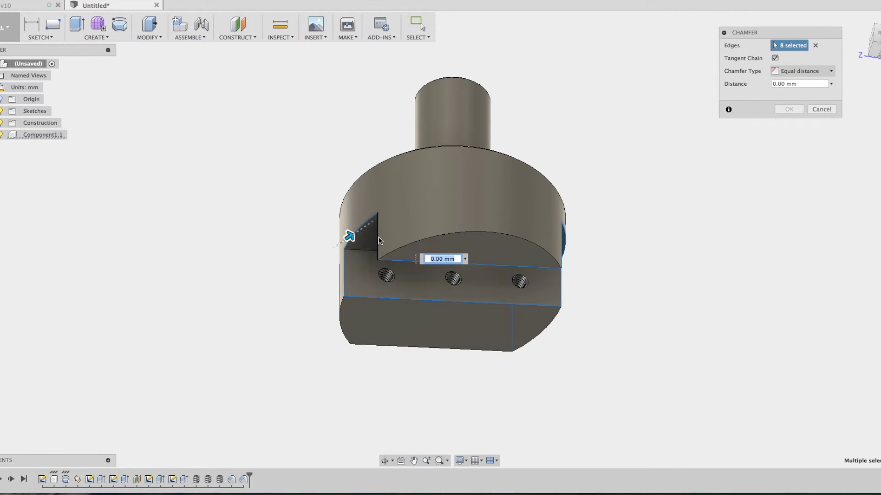
shift+middle_drag(379, 242, 443, 284)
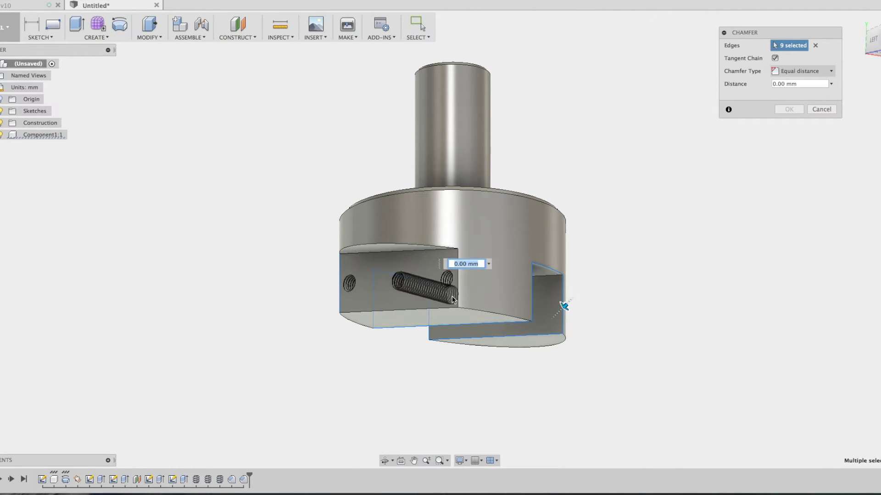
click(458, 296)
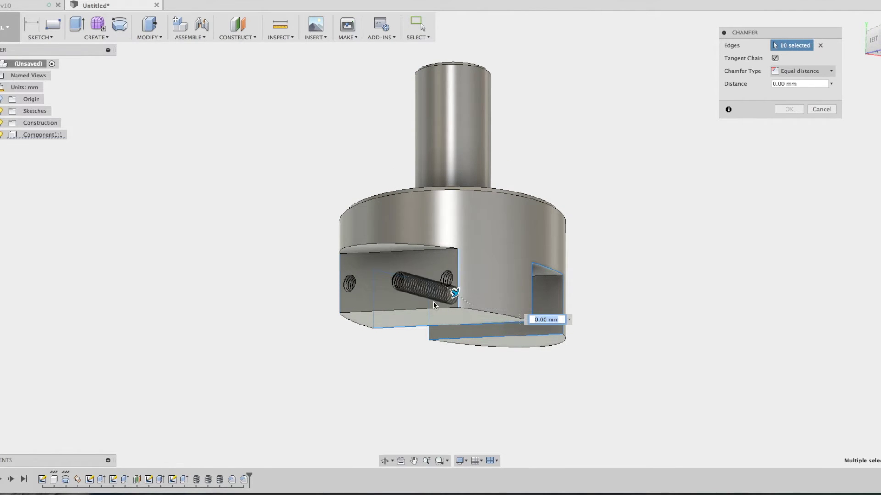
click(417, 312)
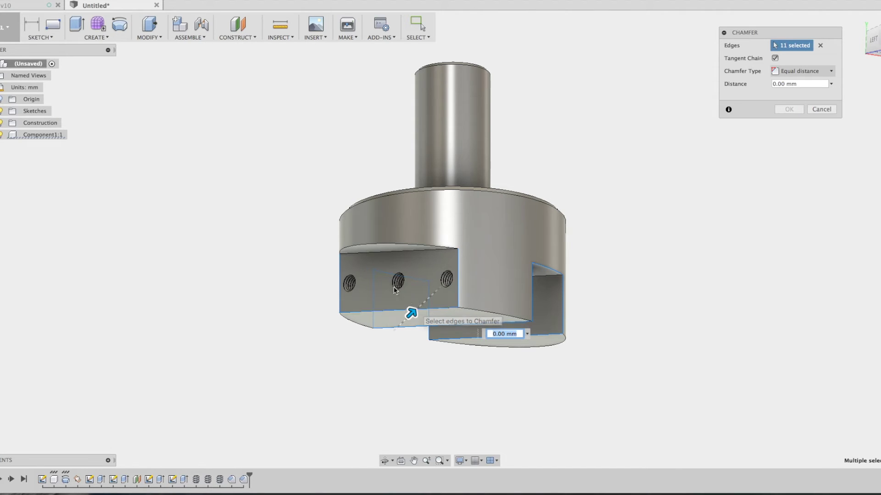
click(386, 248)
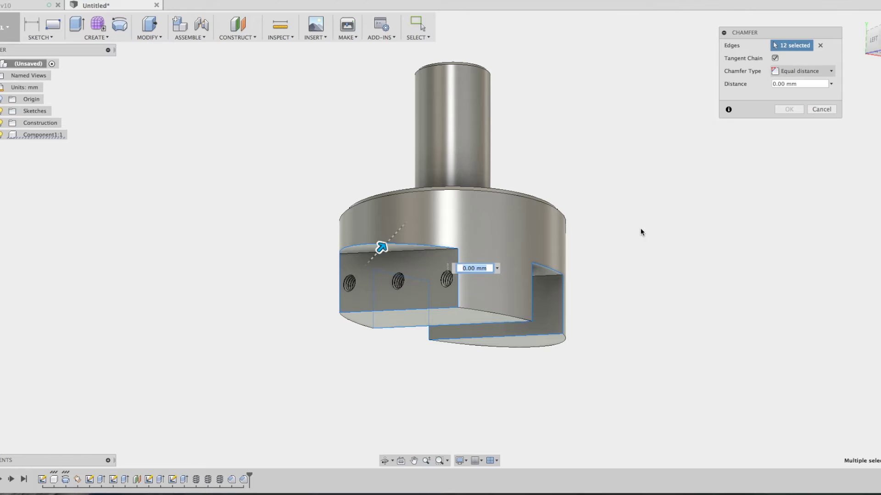
Set the chamfer distance to 0.4 mm and apply it
shift+scroll(641, 228, right, 5)
shift+scroll(641, 232, up, 3)
shift+scroll(641, 231, up, 3)
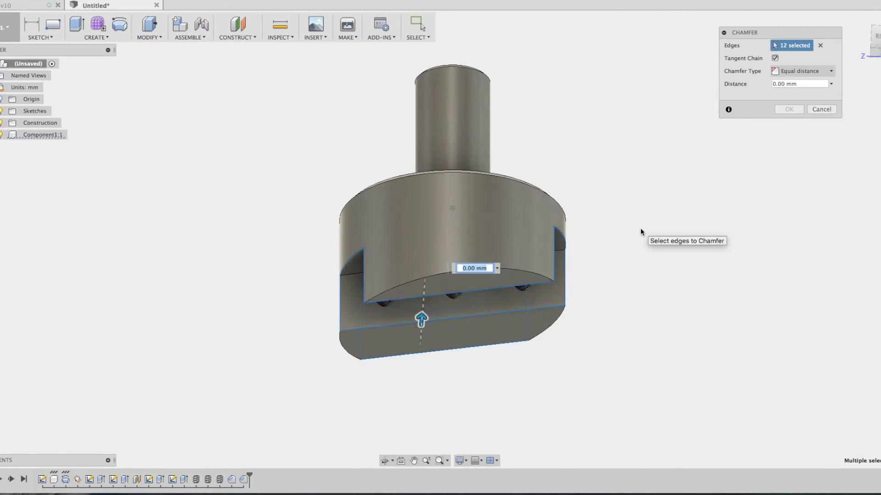
shift+scroll(640, 232, up, 3)
shift+scroll(640, 231, up, 3)
shift+scroll(640, 231, down, 3)
shift+scroll(641, 232, down, 3)
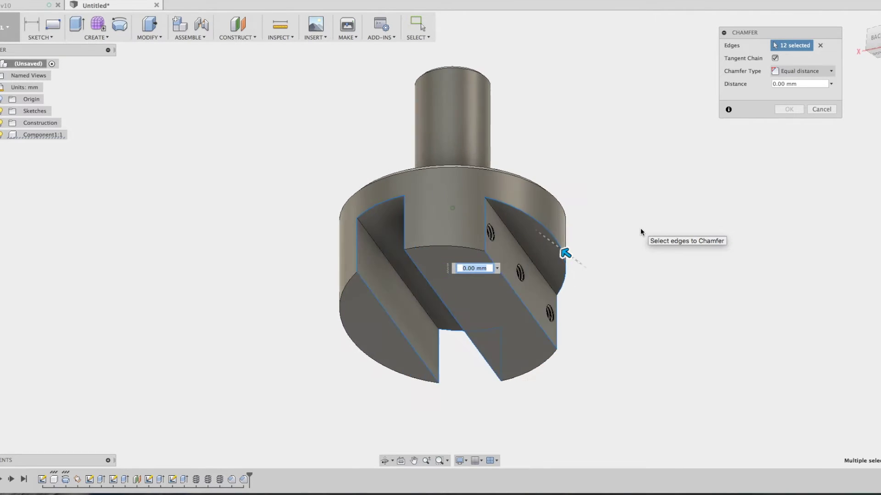
shift+scroll(640, 231, down, 3)
shift+scroll(640, 231, down, 2)
shift+scroll(641, 231, up, 3)
shift+scroll(640, 232, up, 3)
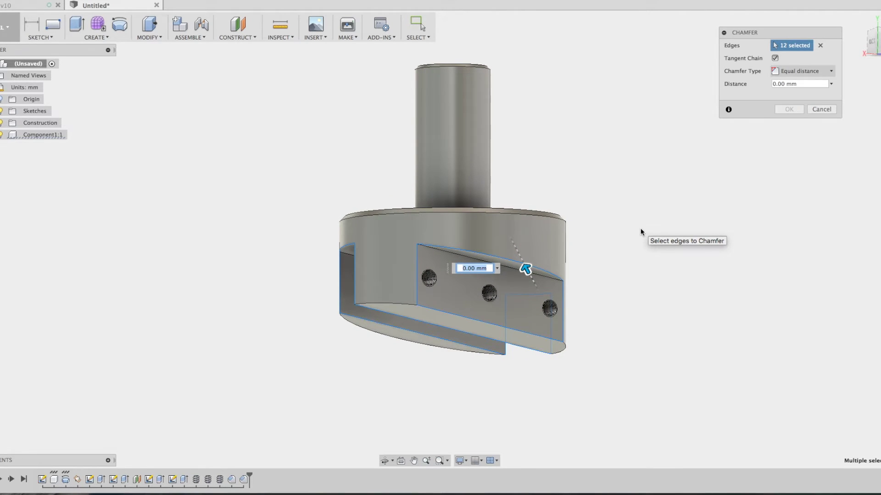
key(BackSpace)
text(4)
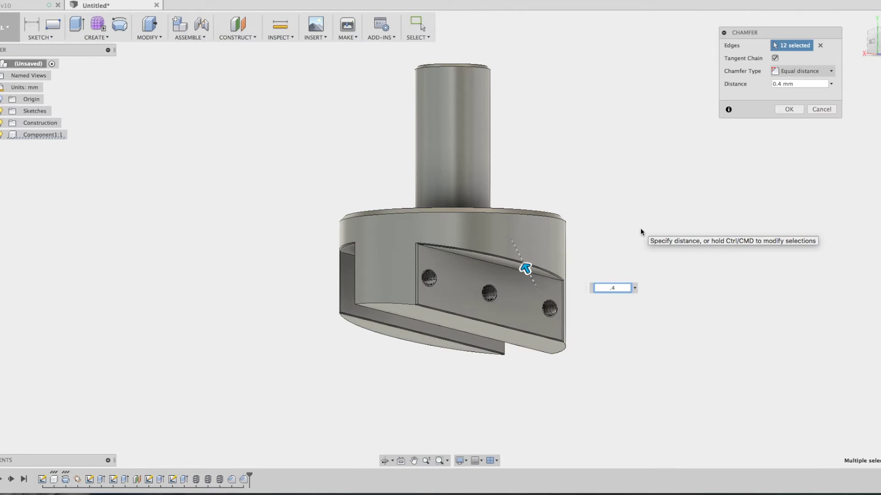
key(Return)
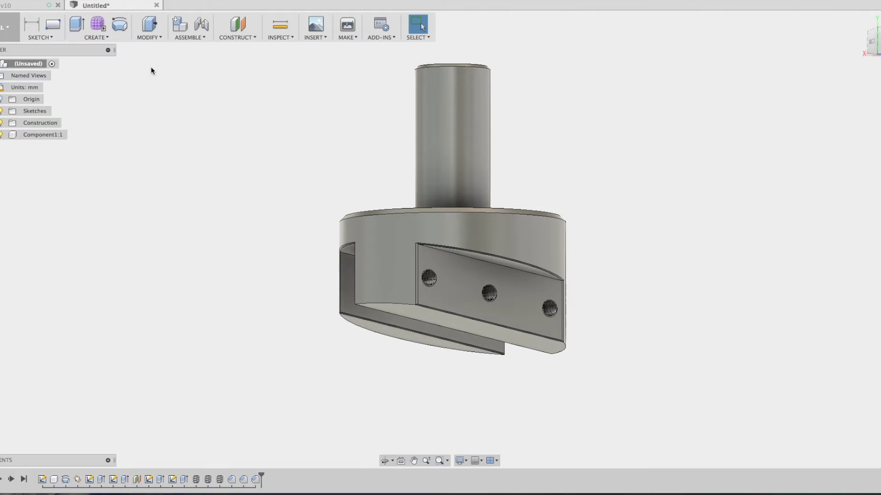
click(152, 40)
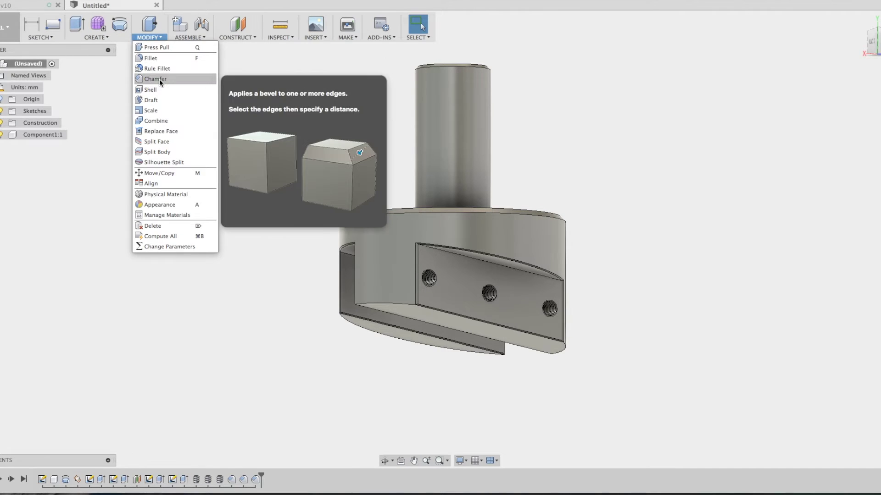
Chamfer the three curved bottom arc edges of the body by 1 mm
click(159, 78)
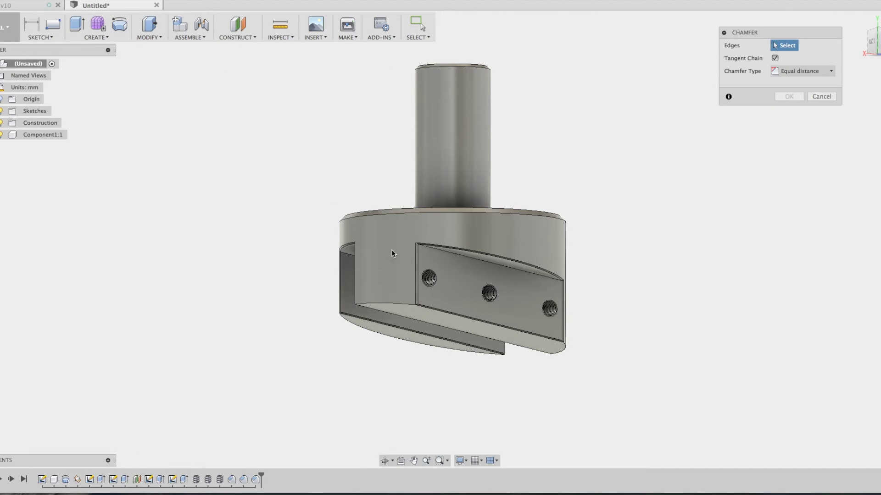
click(396, 305)
shift+middle_drag(407, 383, 374, 359)
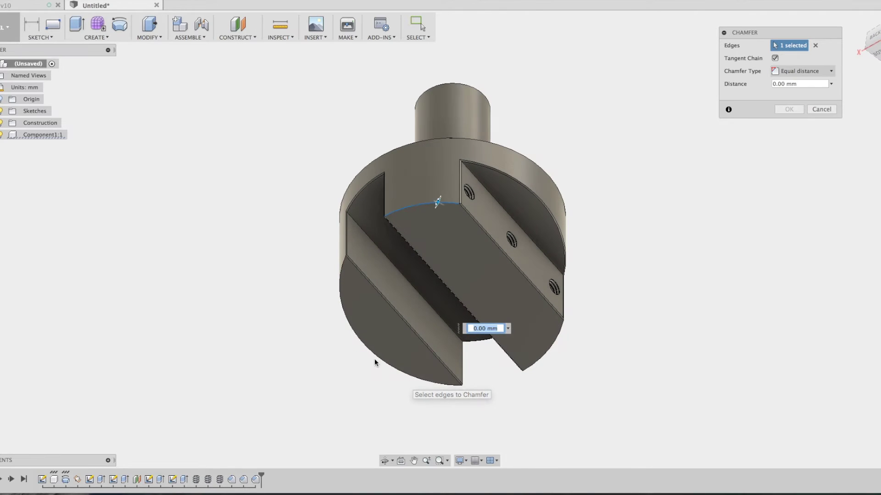
click(355, 344)
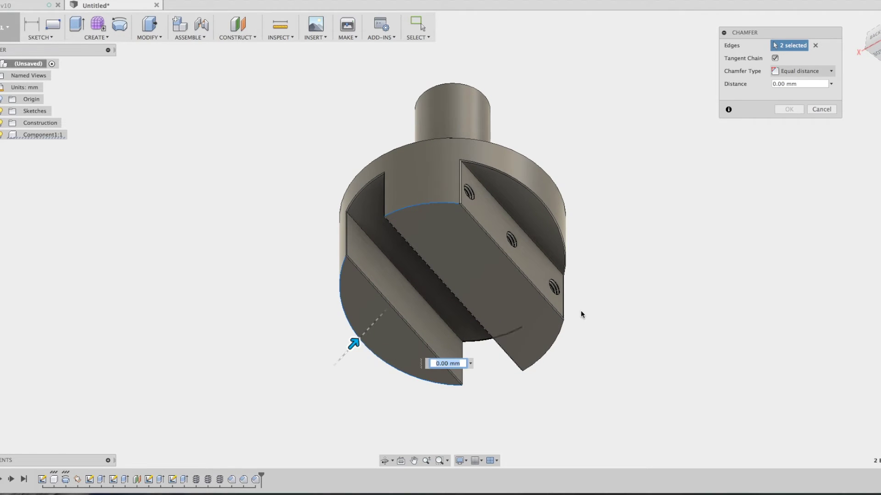
click(558, 344)
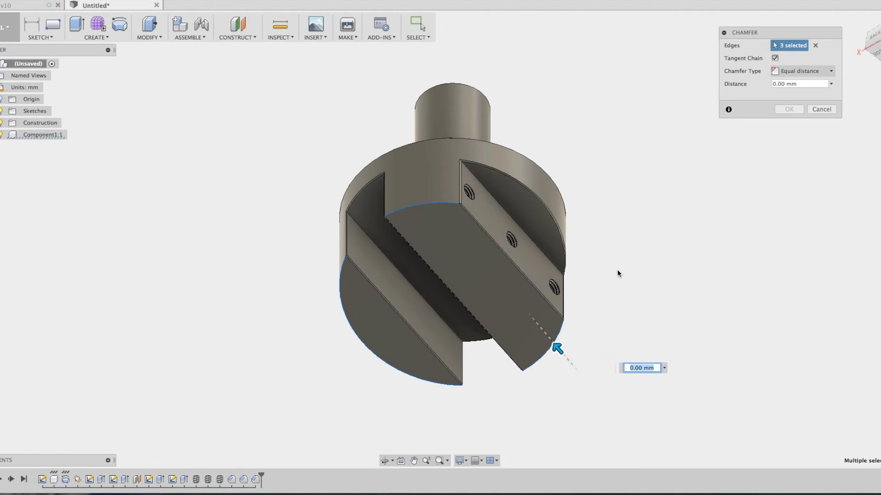
text(1)
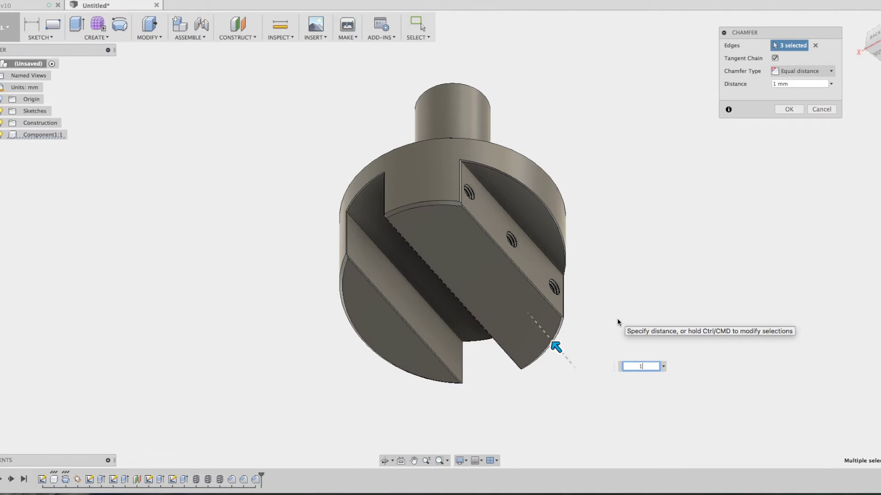
key(Return)
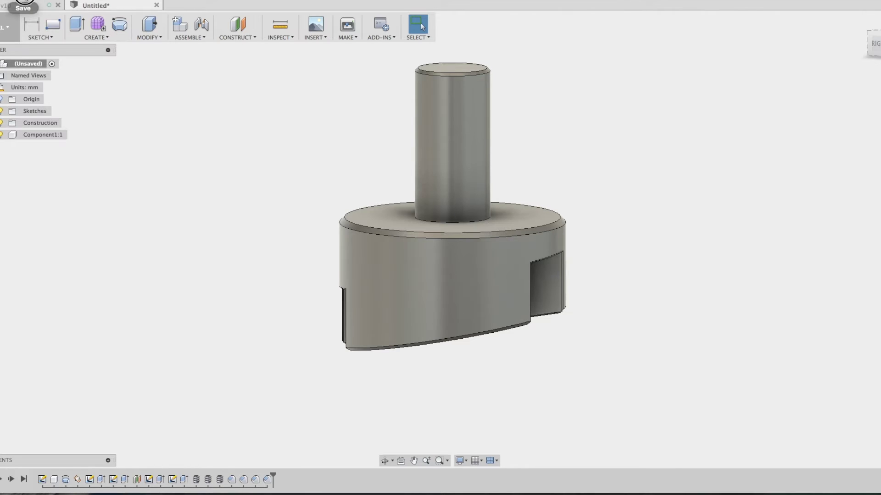
Save the design with the name 'Flycutter'
key(ctrl+s)
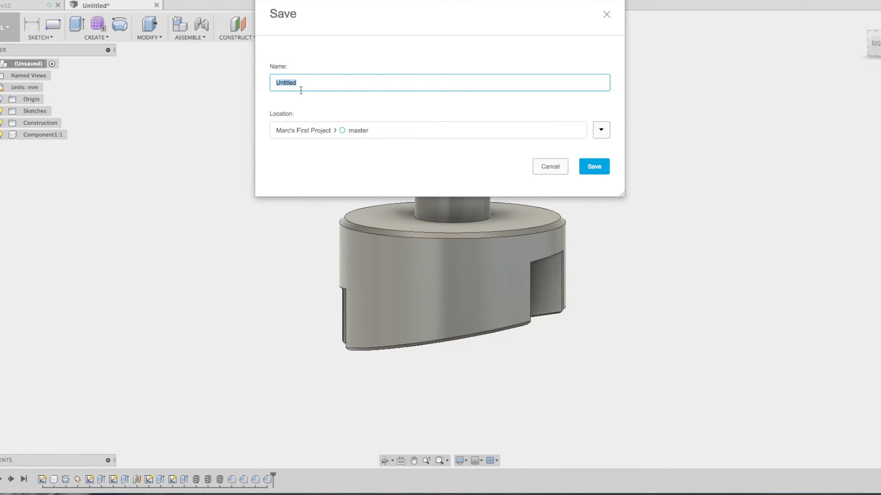
text(F)
text(lycu)
text(er)
key(Return)
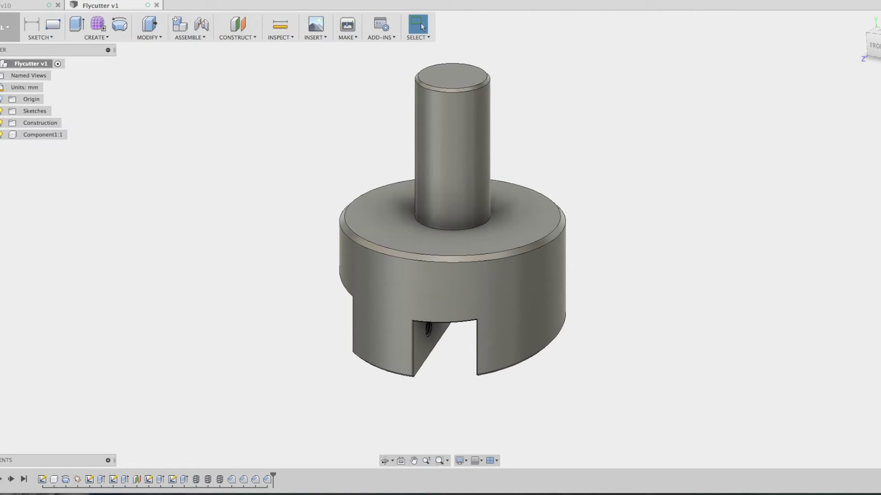
click(44, 1)
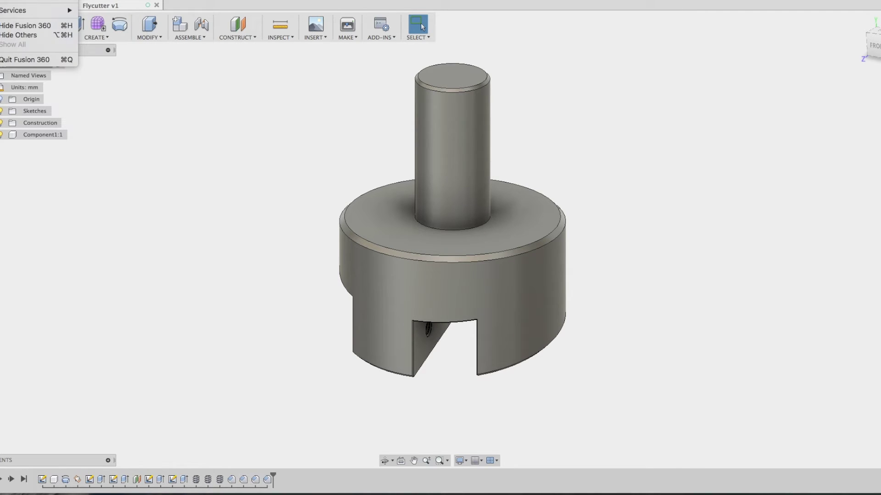
Start a drawing from the design on an ISO, millimetre A4 (297 x 210 mm) sheet
click(162, 143)
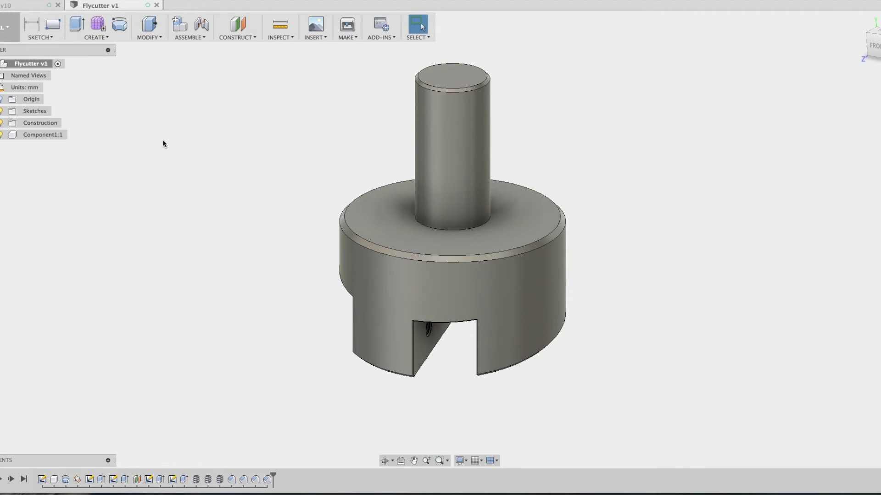
click(3, 2)
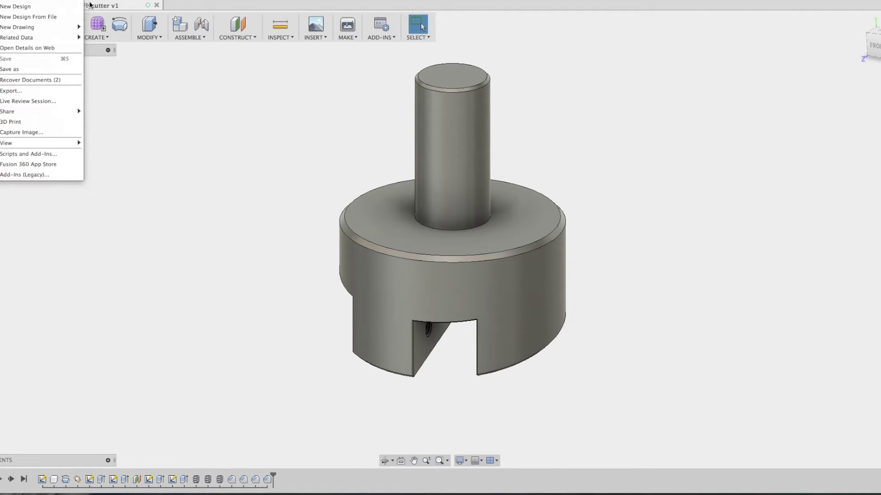
mouse_move(18, 27)
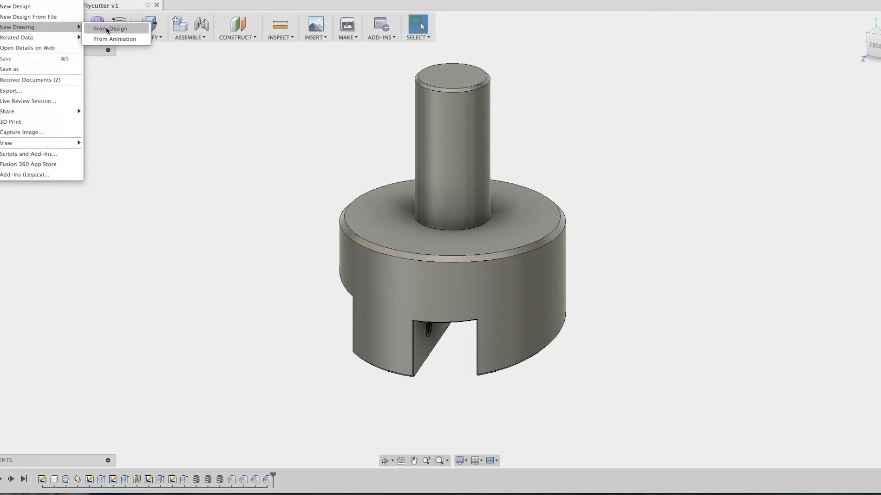
click(118, 29)
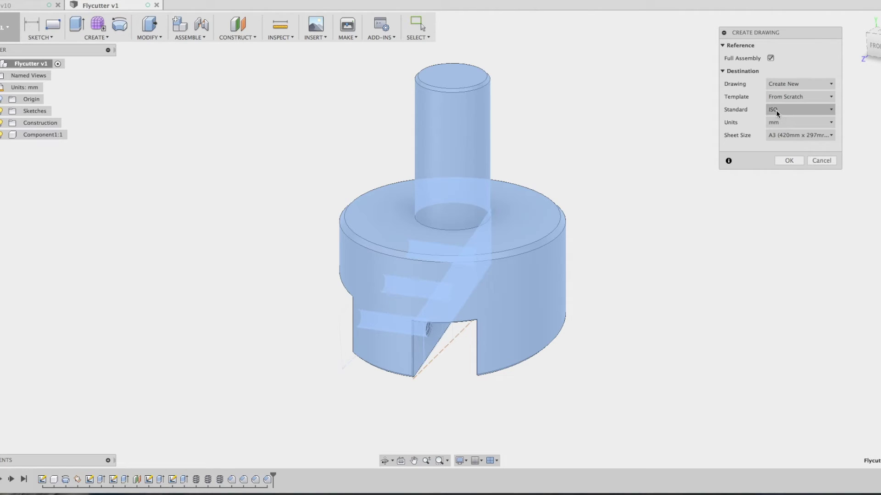
click(830, 136)
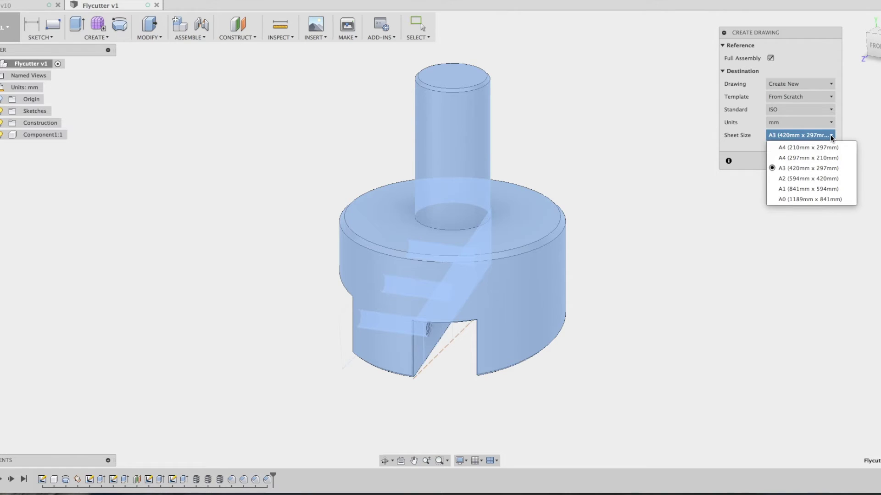
click(802, 158)
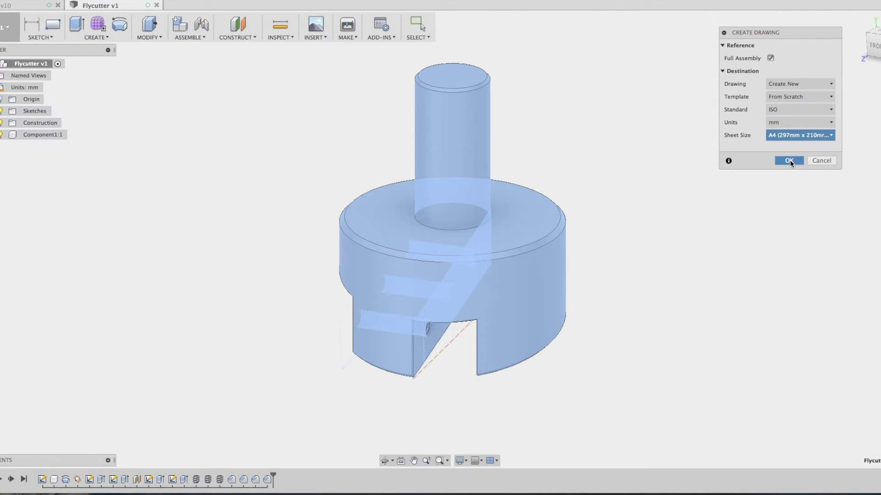
Create the drawing and place the 1:2 front base view above the title block
click(789, 161)
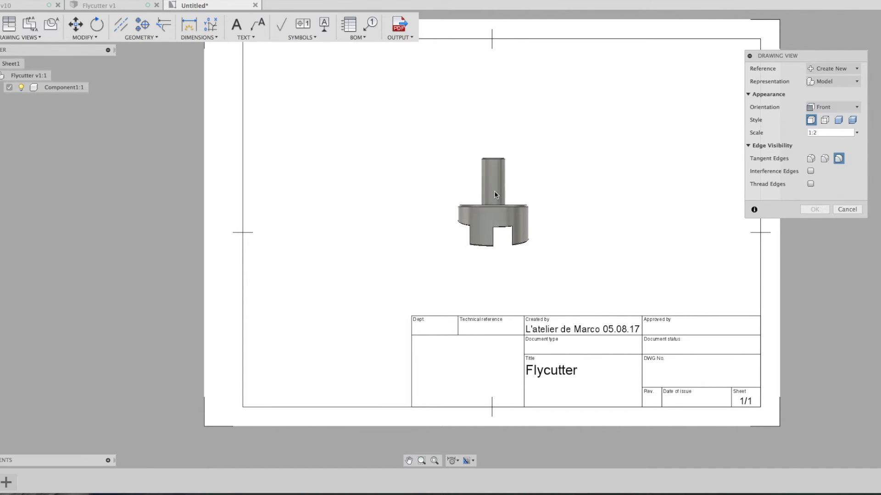
click(471, 180)
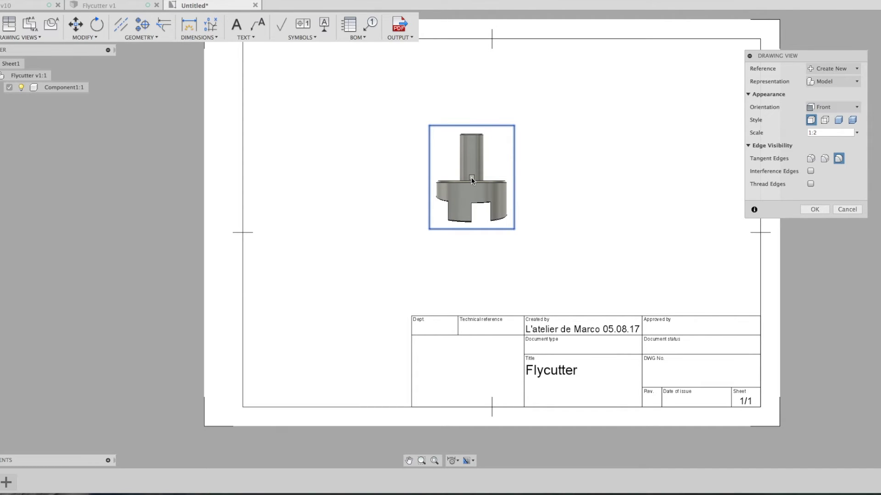
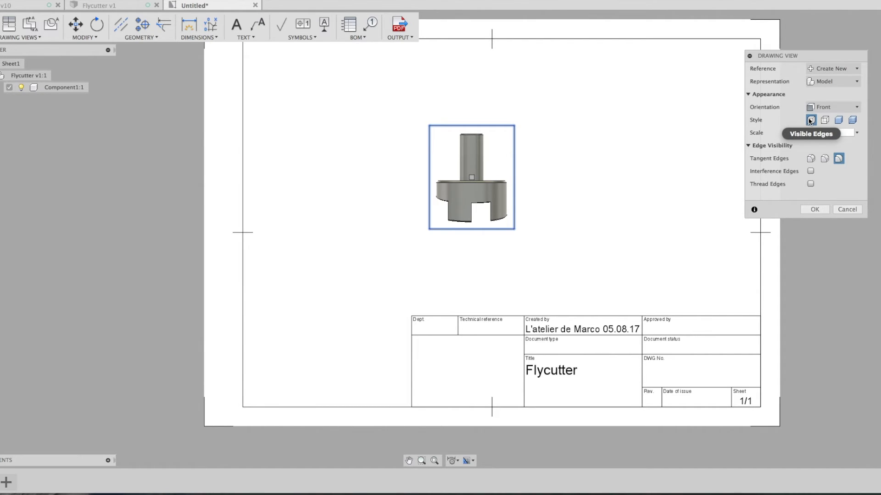
Turn on interference edges and place the Flycutter front base view at 1:2 scale
click(811, 171)
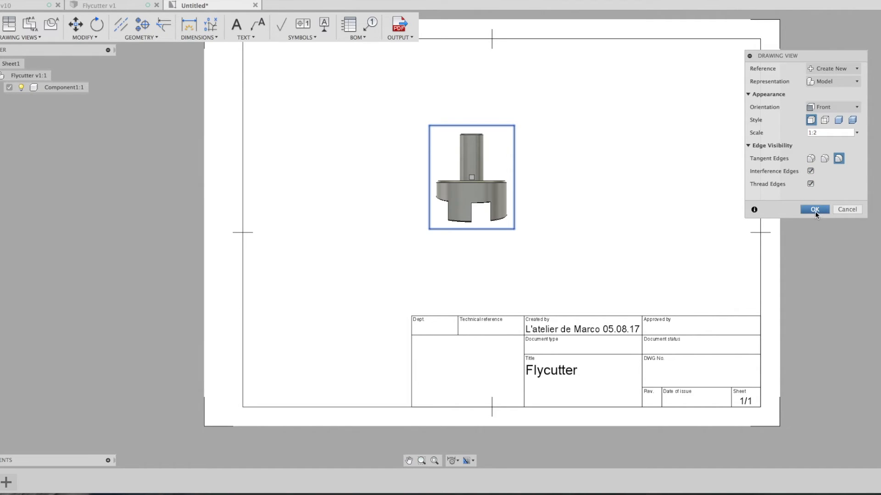
click(815, 209)
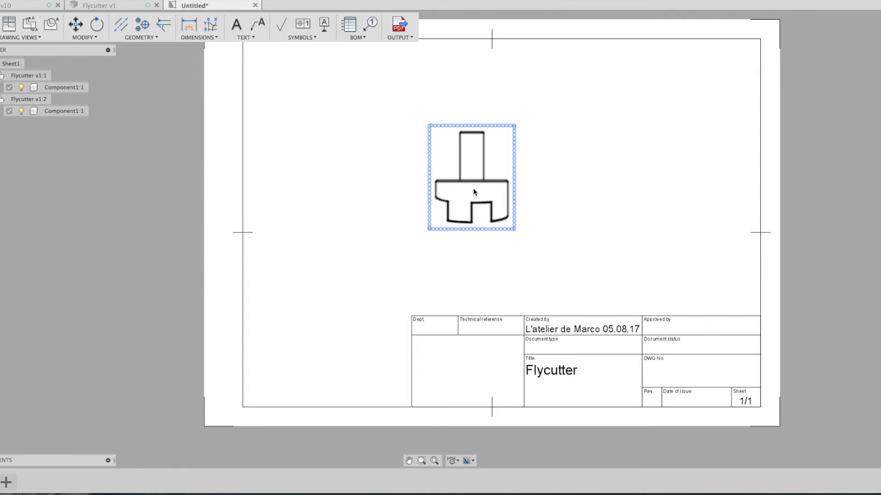
Project a side view showing the three holes to the right of the front view
right_click(474, 191)
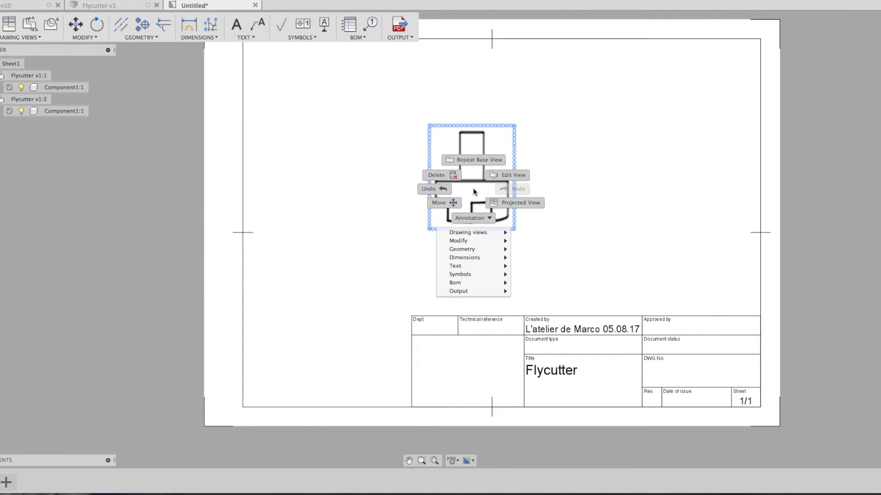
click(527, 202)
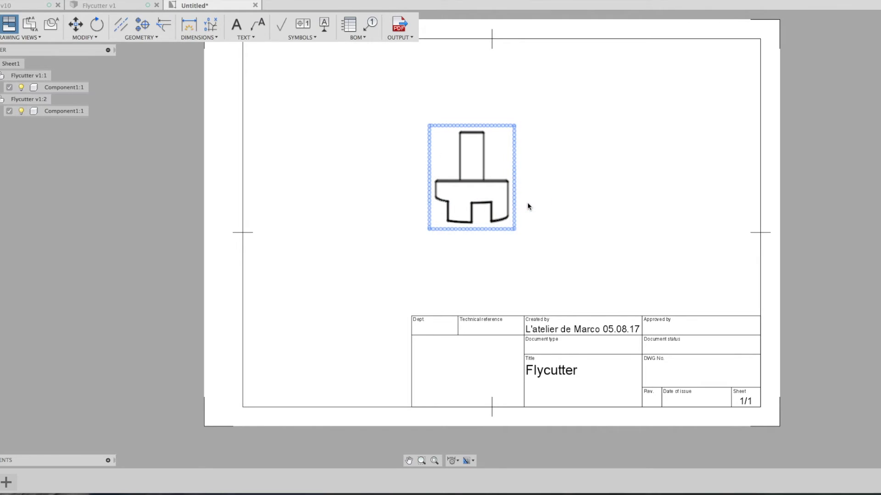
click(476, 186)
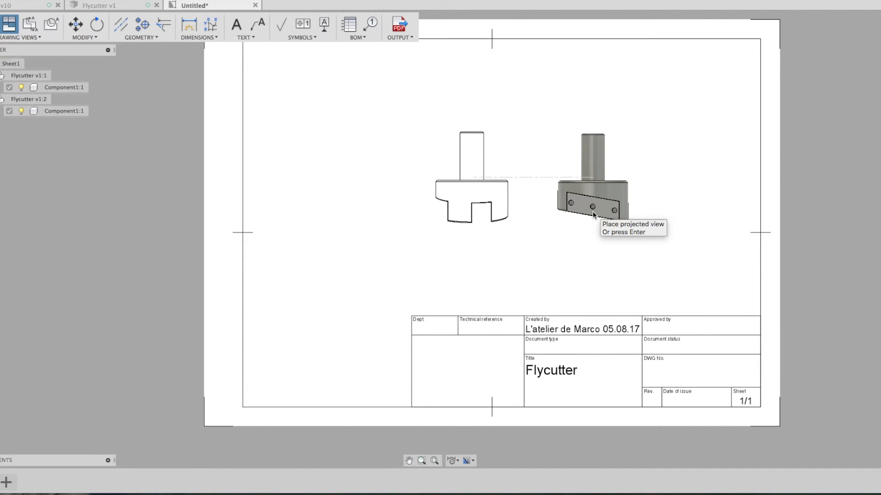
click(593, 214)
key(Return)
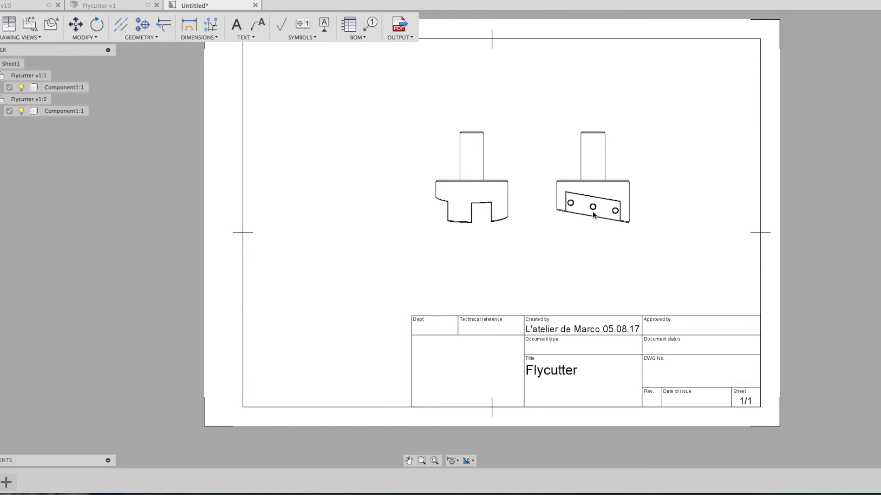
click(473, 202)
click(472, 200)
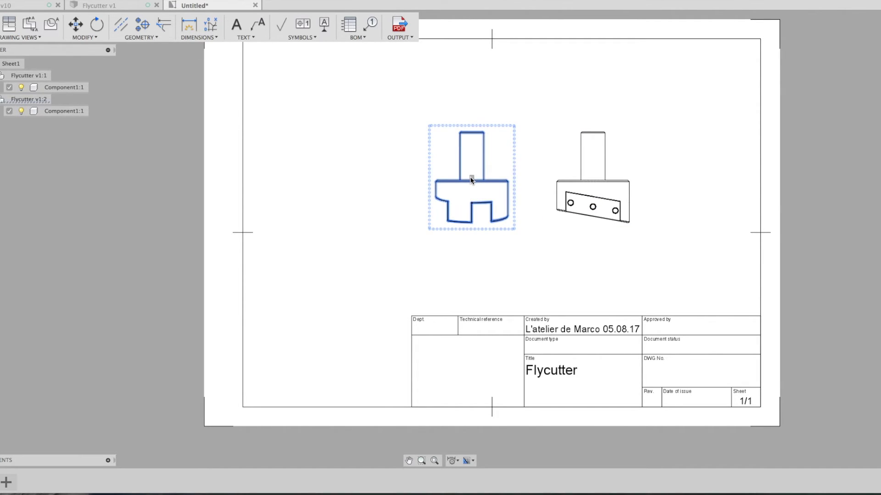
Delete the original front view and move the three-hole side view into its spot
right_click(472, 179)
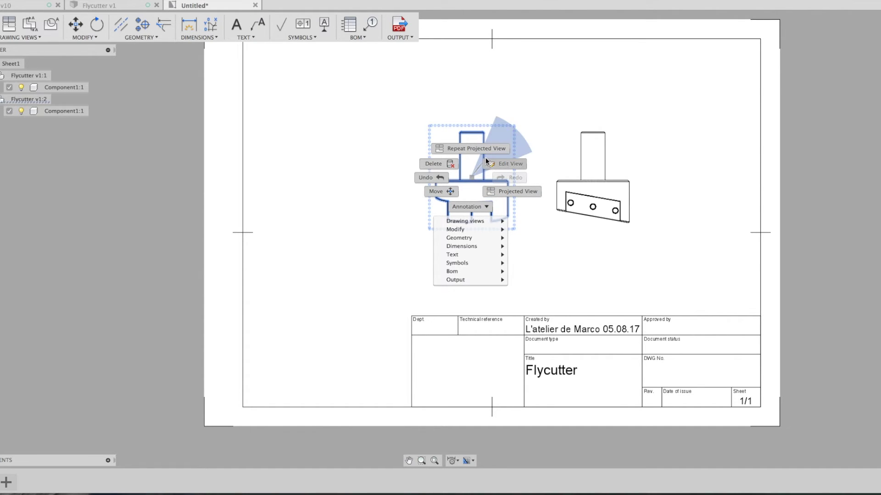
click(441, 163)
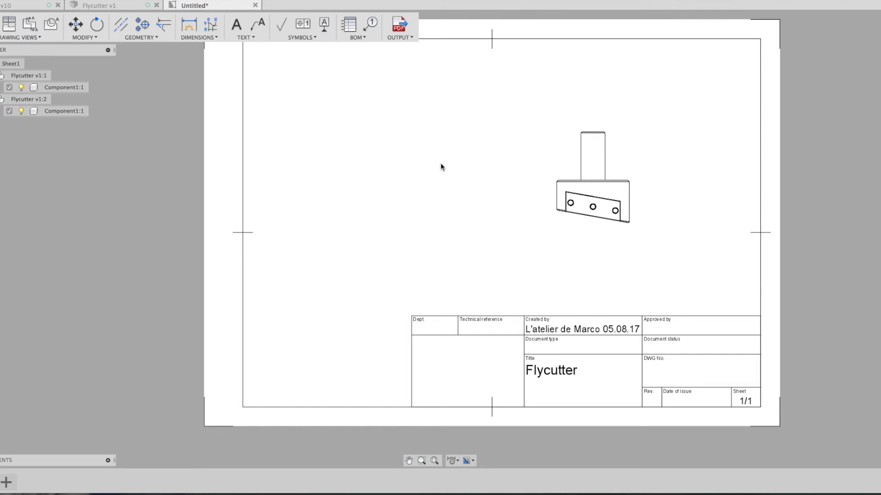
click(596, 192)
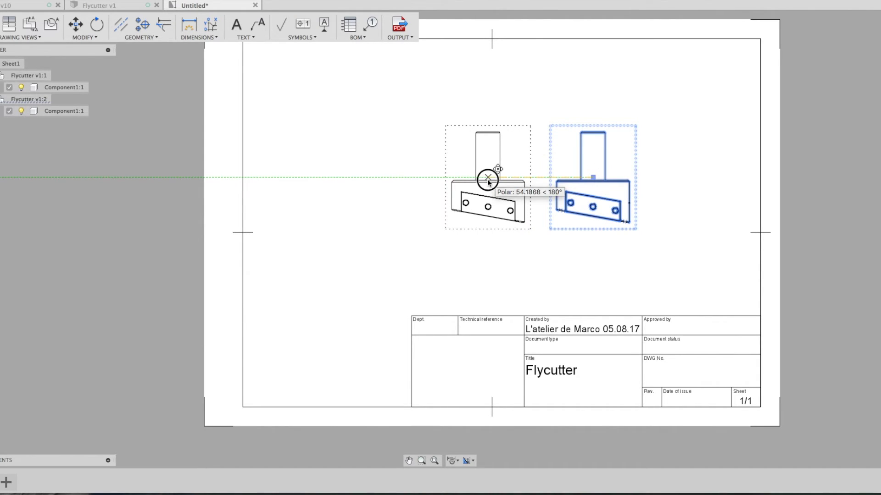
click(489, 179)
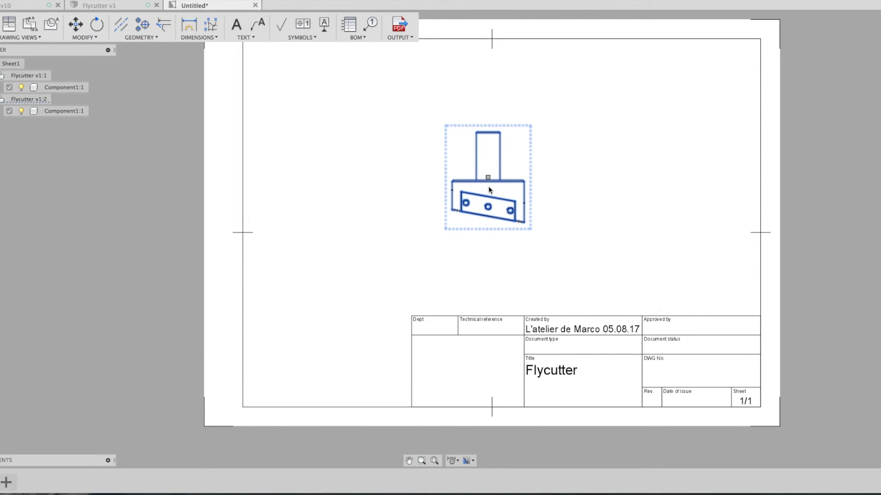
right_click(487, 180)
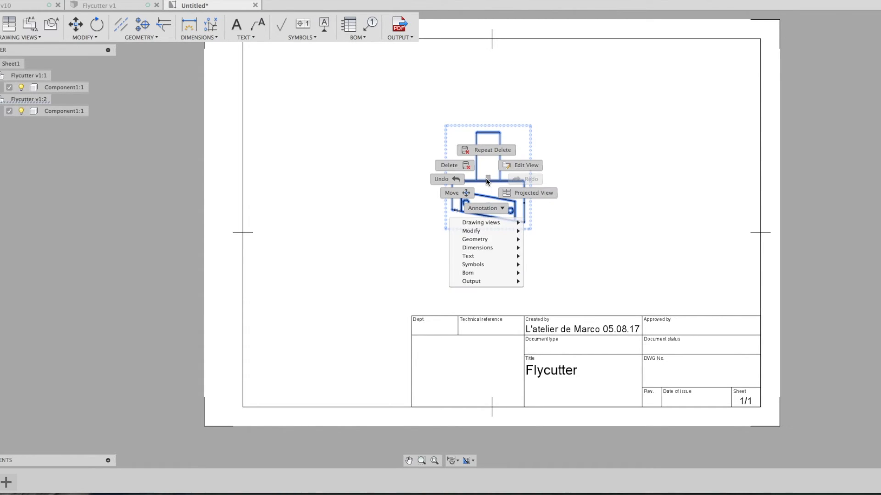
click(531, 198)
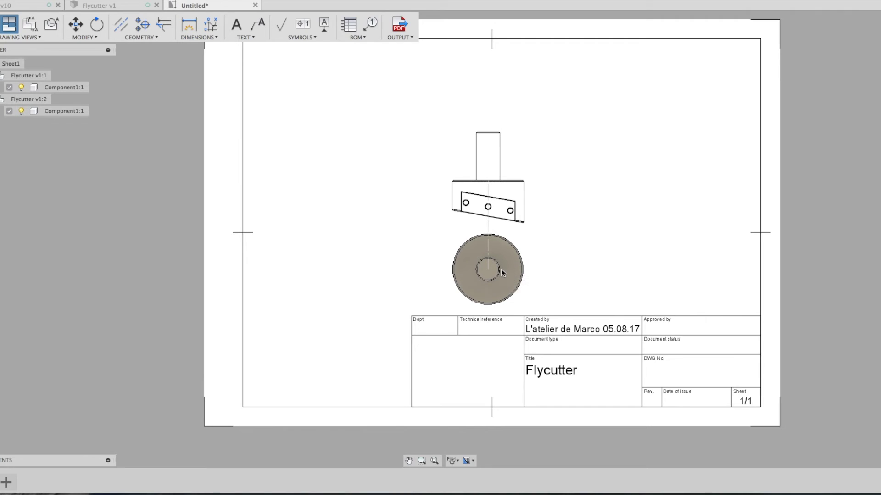
Place the circular projected view with its central hole below the three-hole view
click(503, 274)
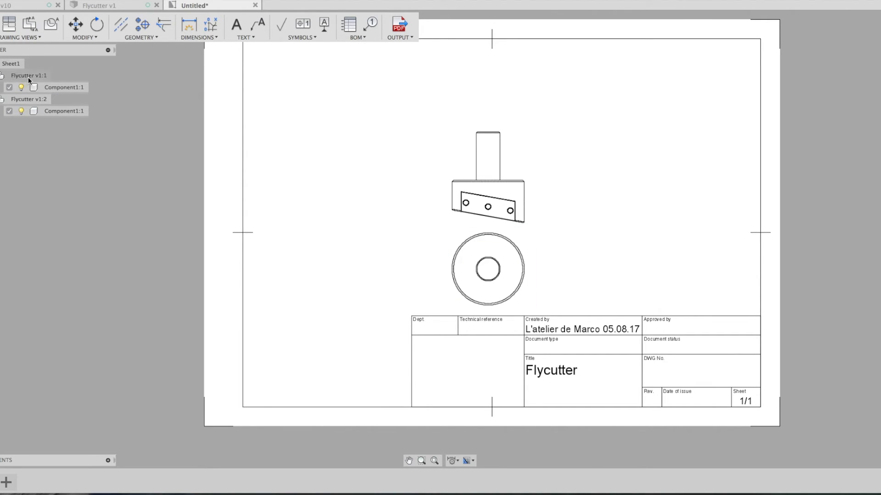
Draw section line A-A up from the middle hole's centre and place the hatched view left
click(29, 24)
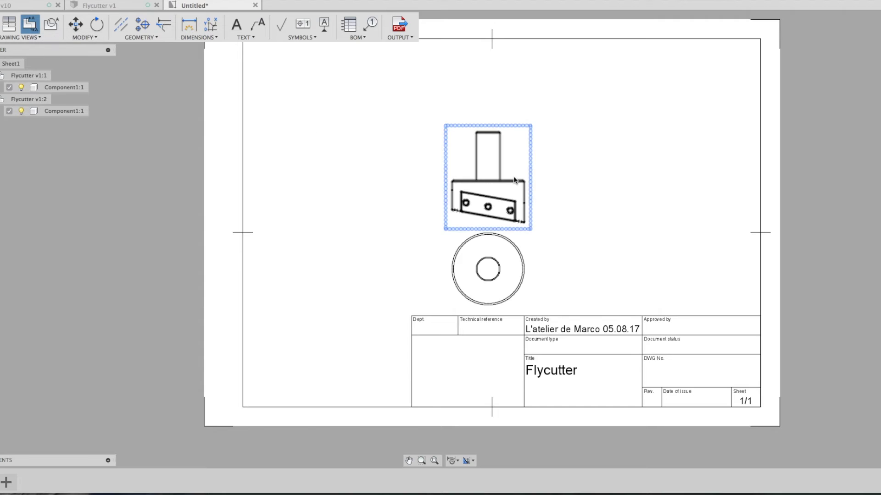
click(488, 186)
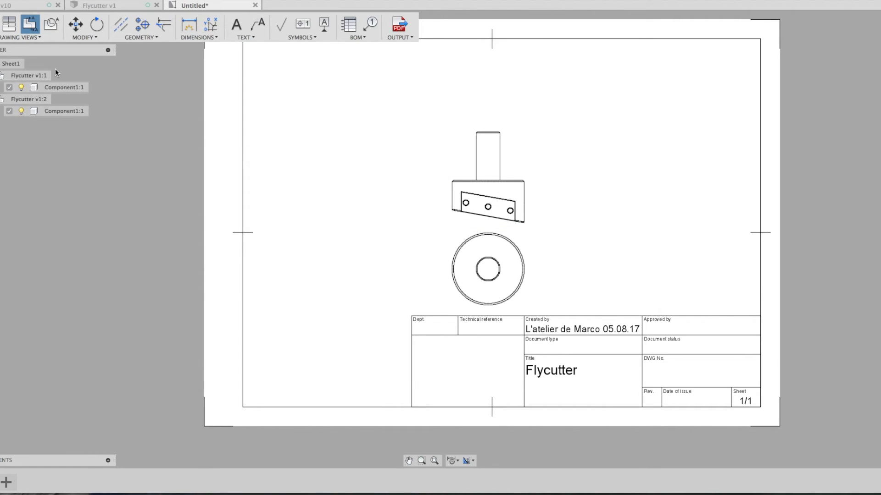
click(29, 30)
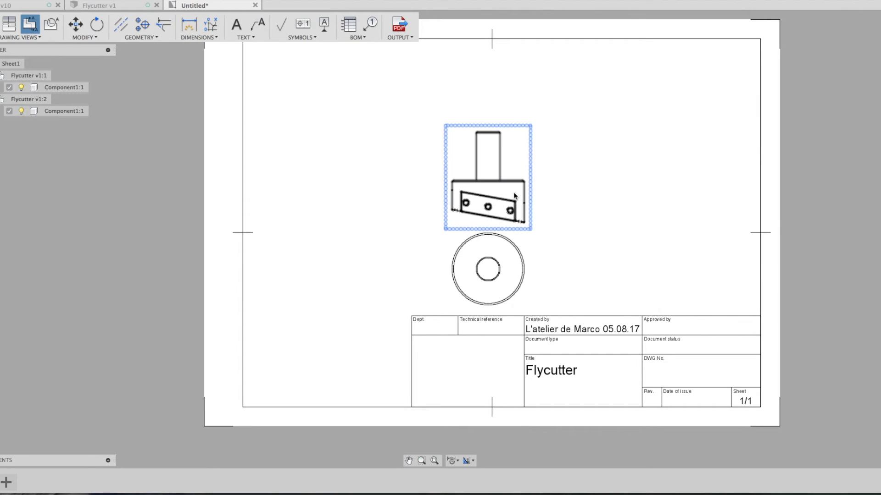
click(491, 185)
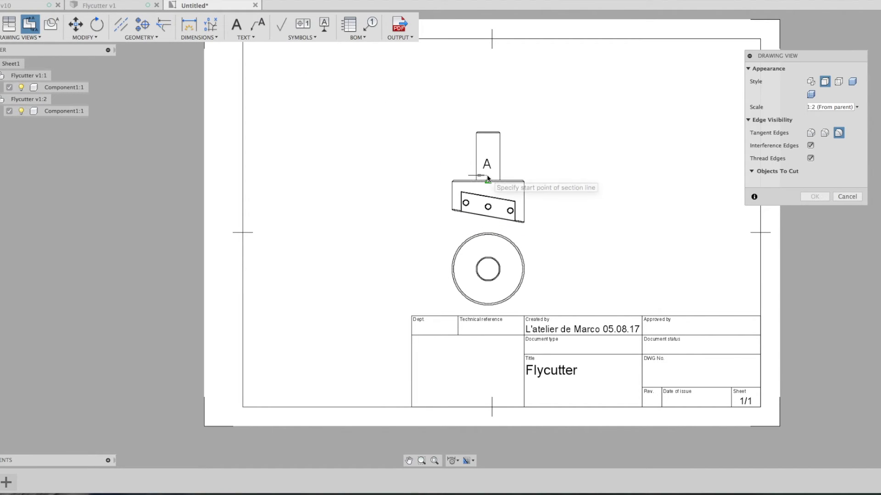
scroll(489, 198, up, 5)
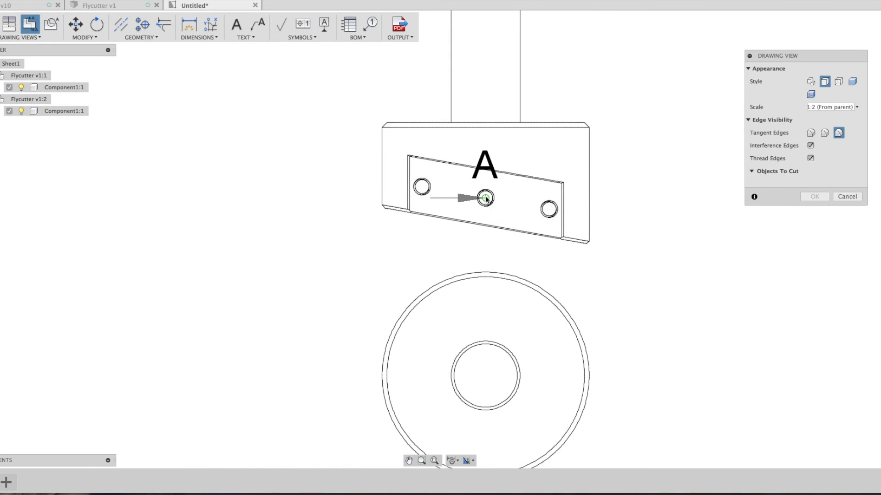
click(485, 197)
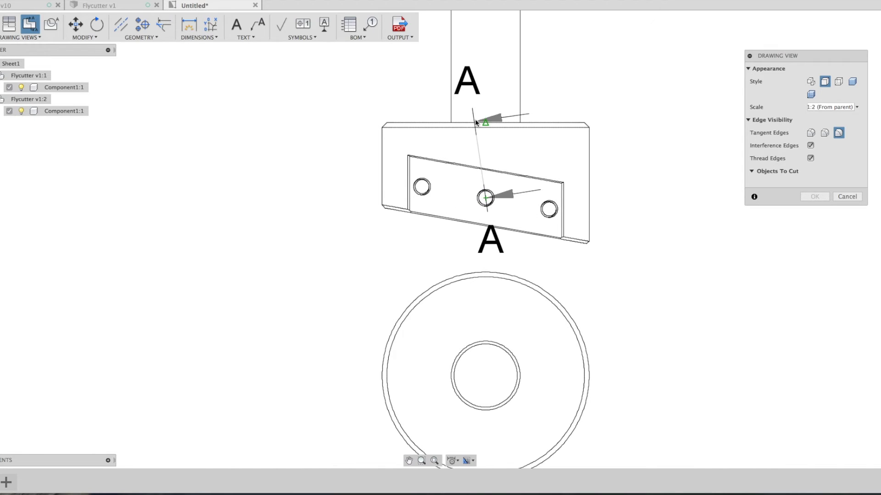
scroll(484, 69, up, 5)
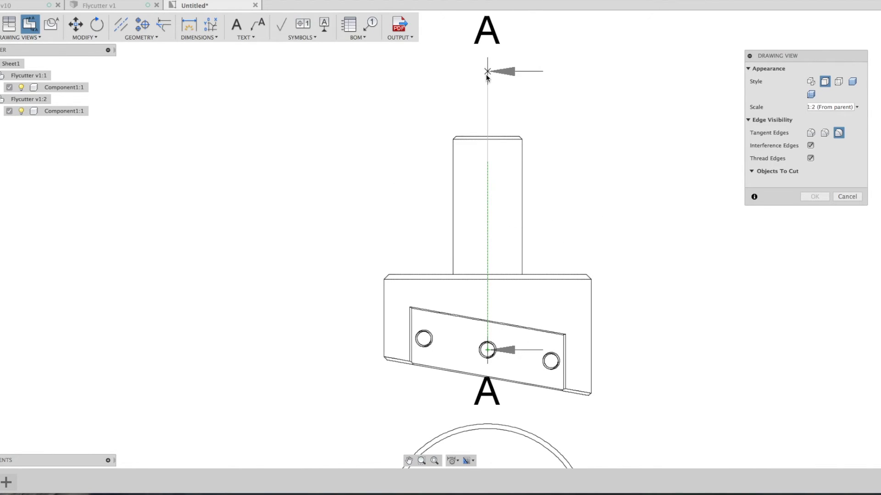
click(488, 78)
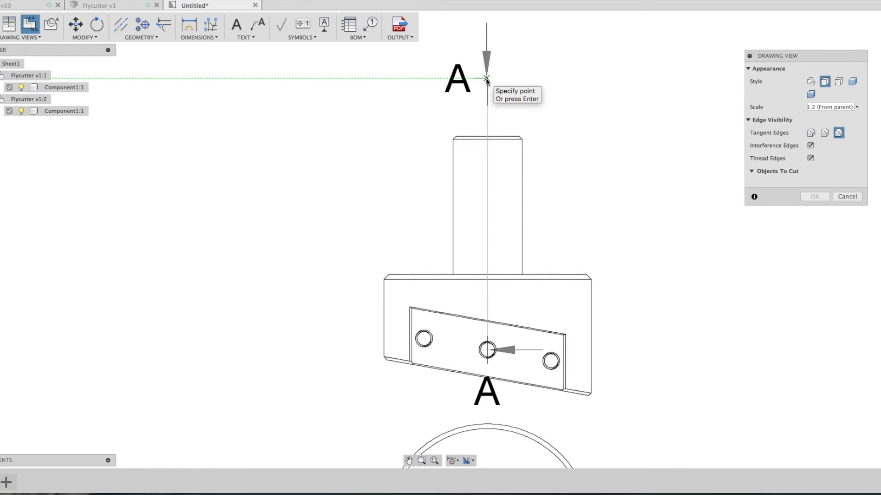
key(Return)
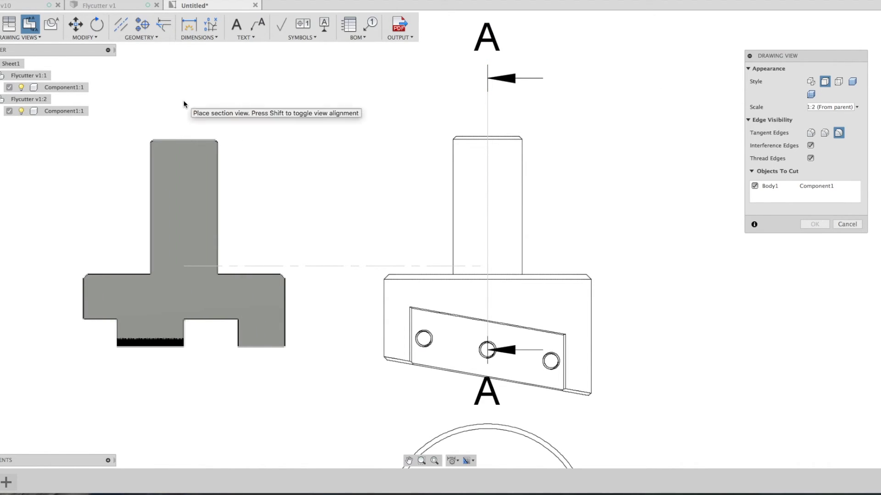
click(167, 102)
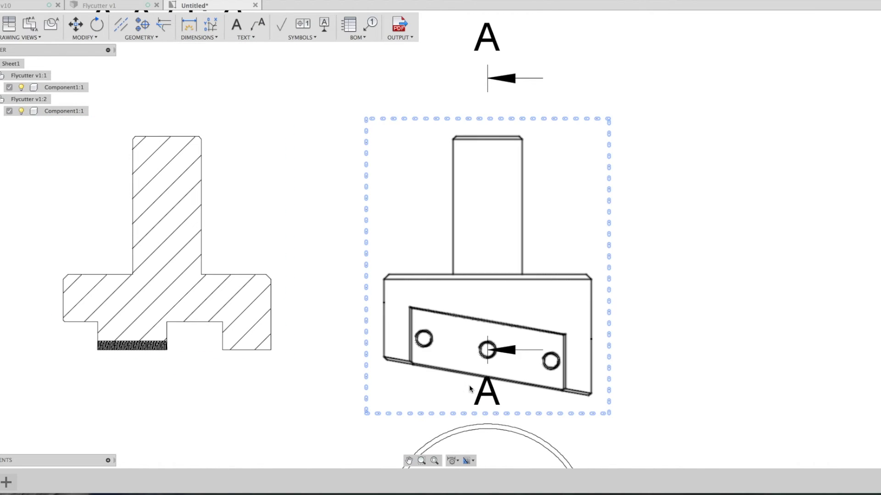
Stretch section line A-A's lower end down below the part, updating the section view
click(514, 349)
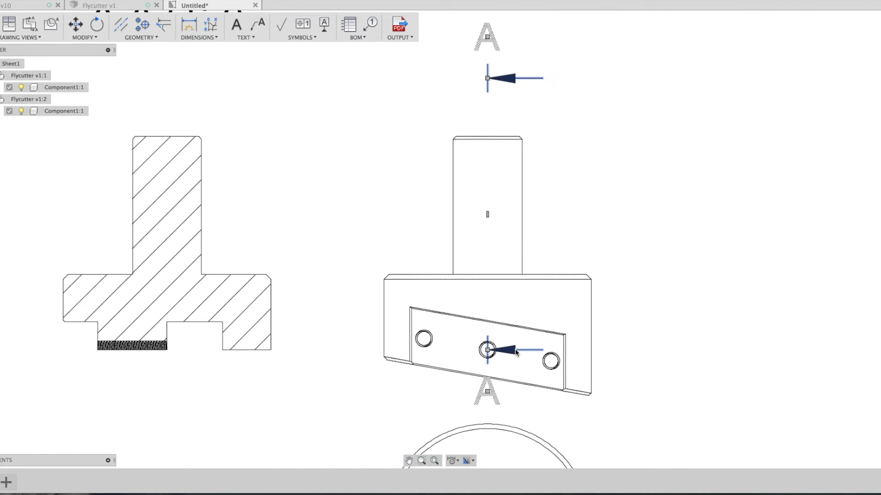
click(488, 351)
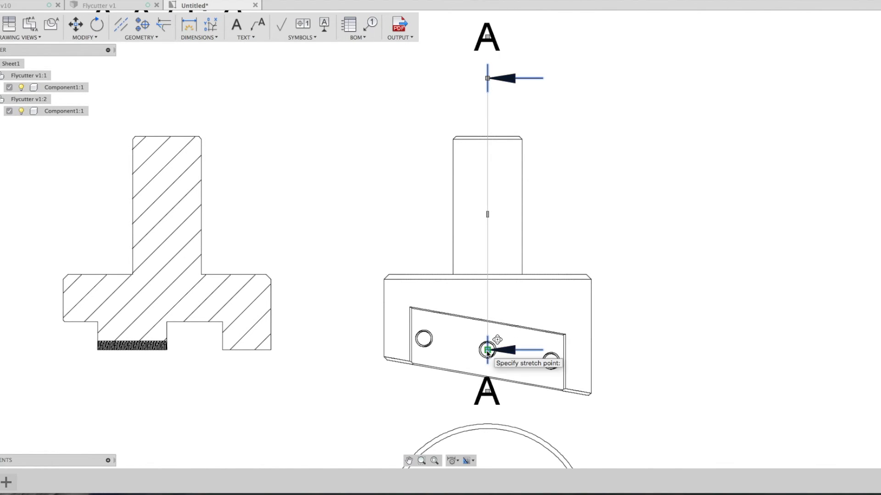
click(488, 410)
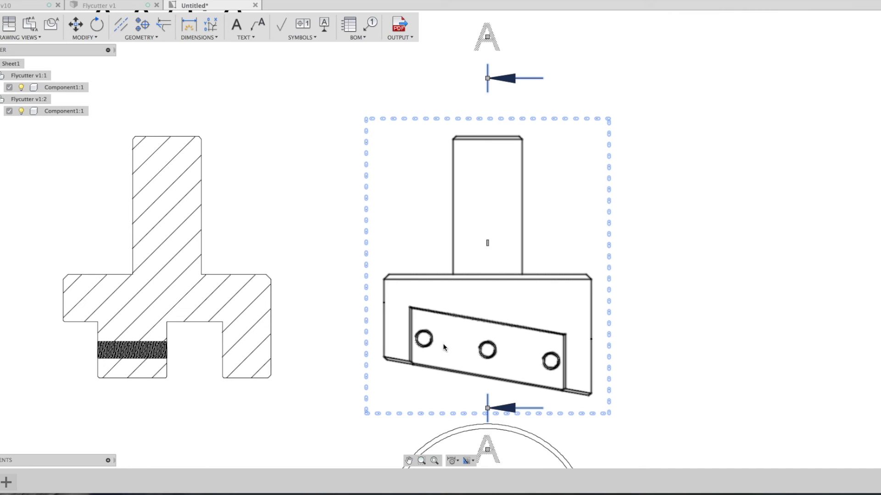
click(494, 290)
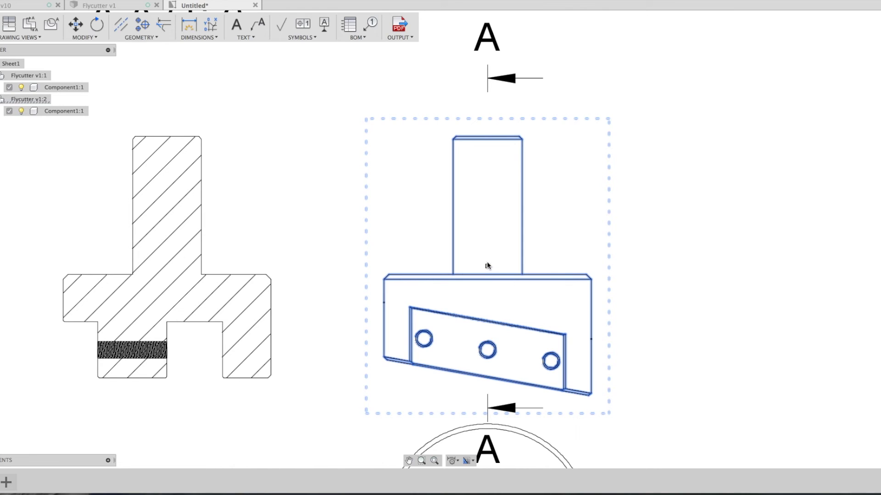
right_click(486, 265)
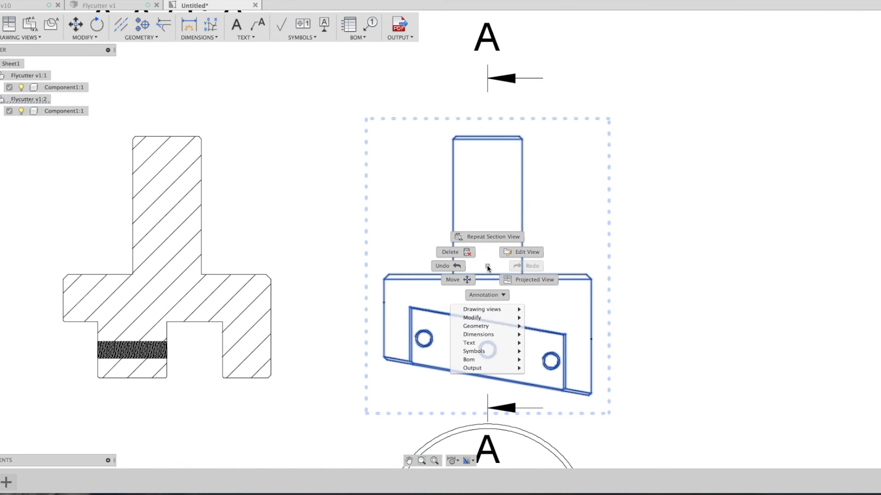
click(524, 279)
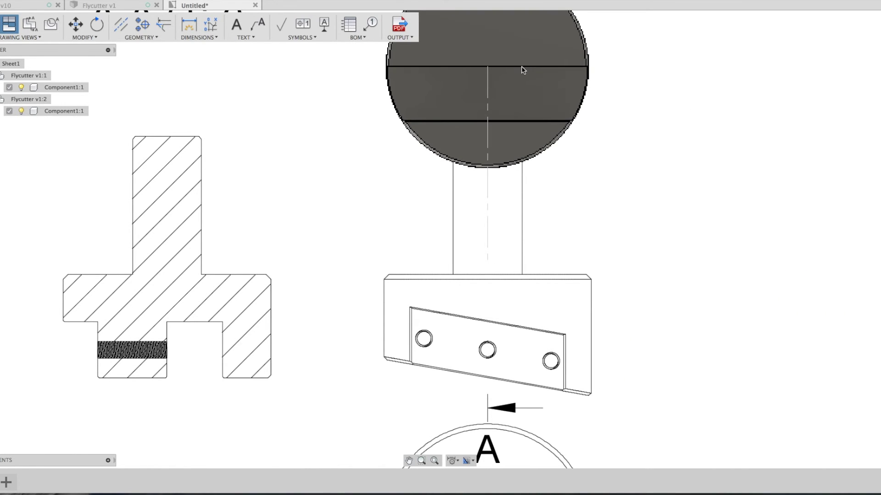
click(523, 70)
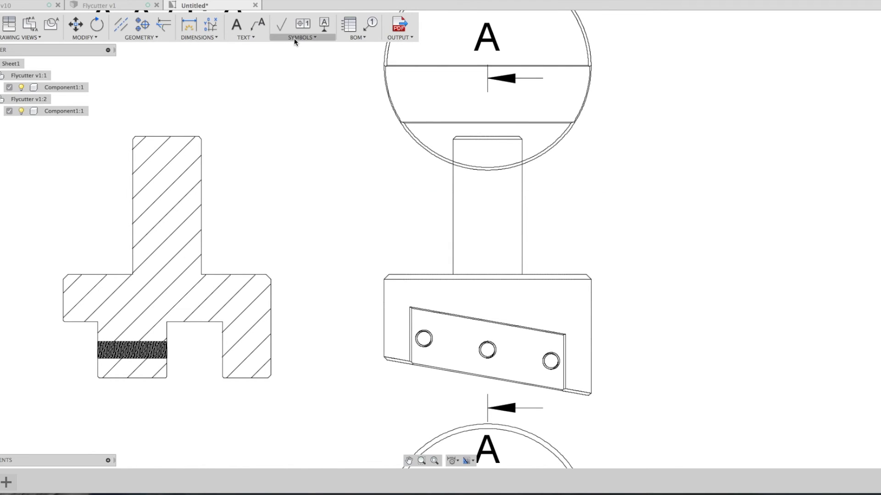
click(200, 36)
mouse_move(301, 37)
click(455, 67)
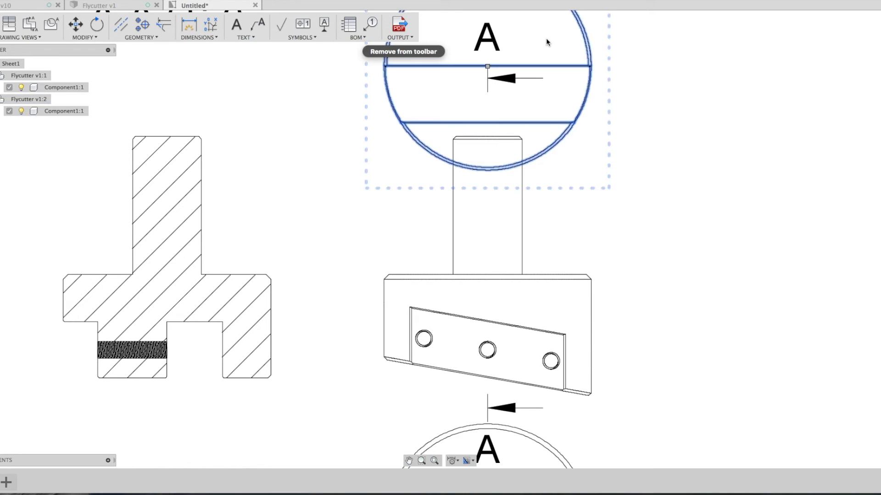
key(Delete)
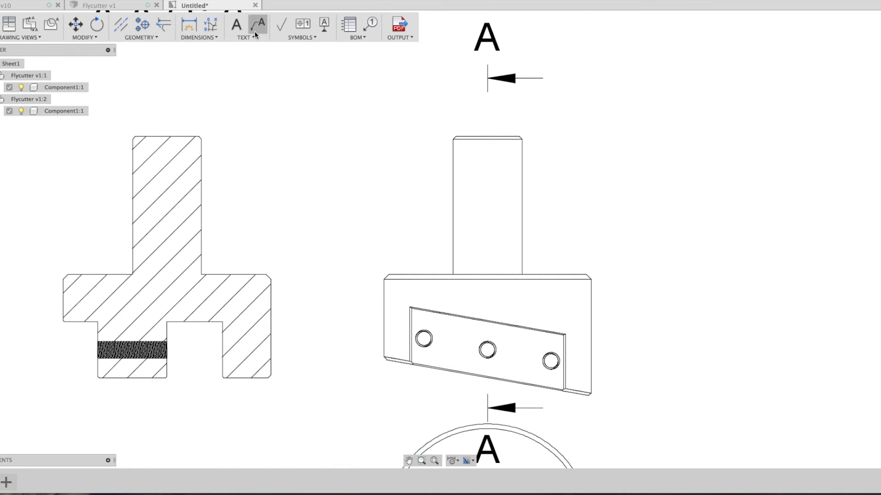
key(d)
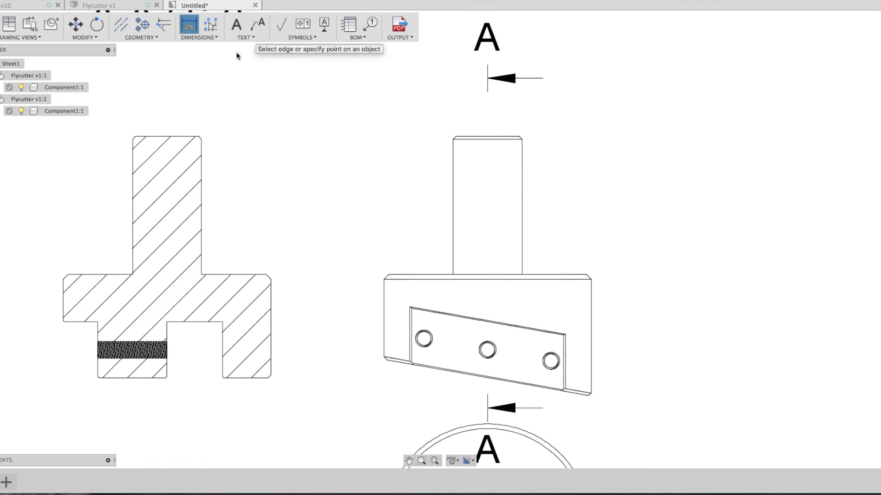
click(167, 322)
click(222, 322)
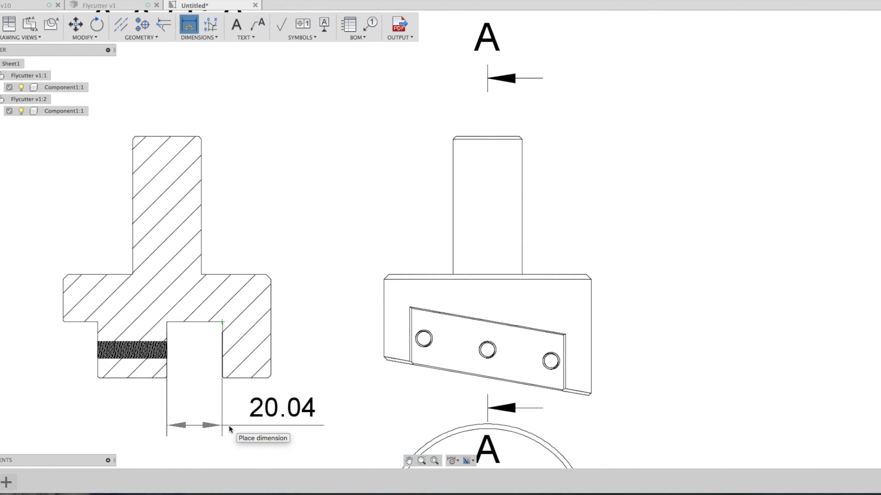
key(Escape)
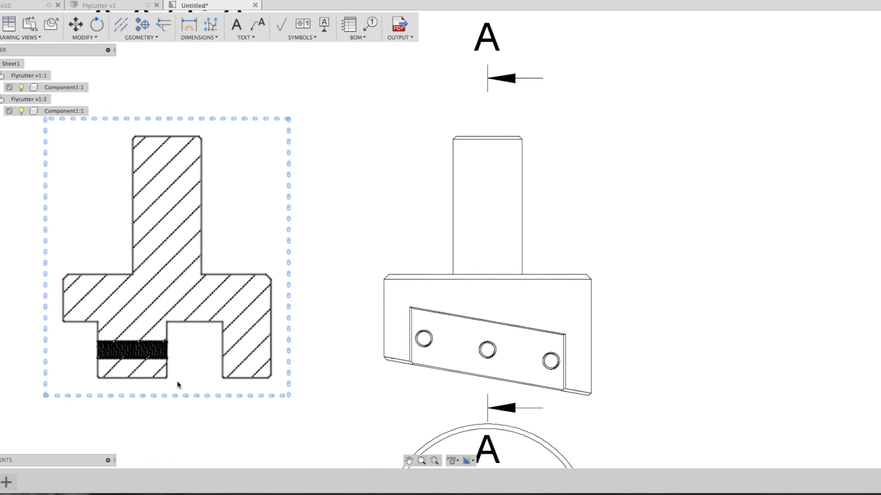
Dimension the slot's bottom corners in section A-A, placing the 20.04 width below it
key(d)
scroll(155, 374, up, 5)
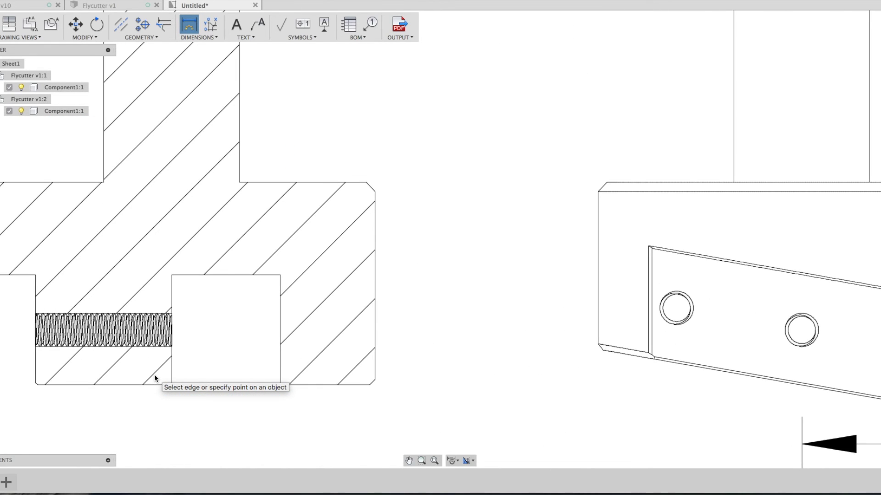
scroll(154, 374, up, 5)
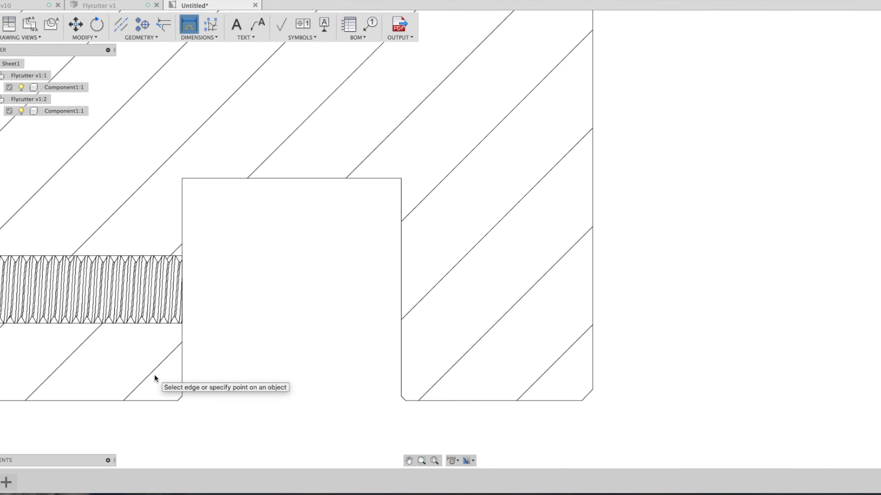
click(178, 400)
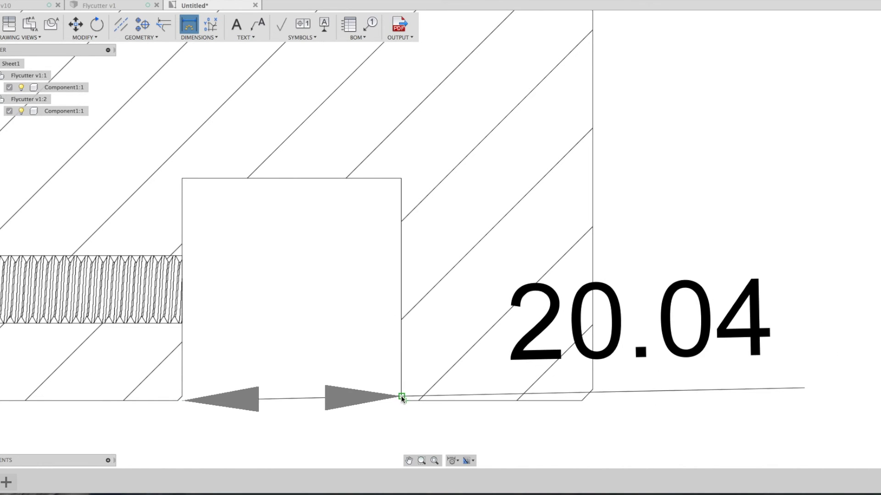
key(Escape)
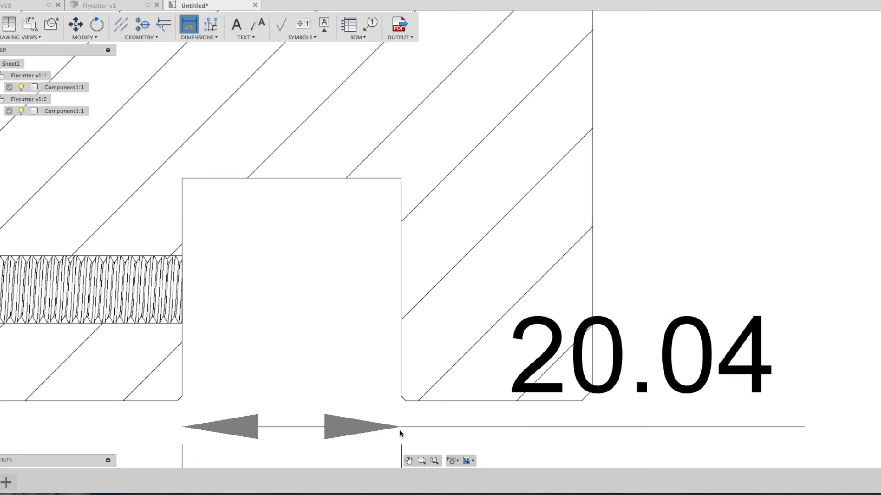
middle_drag(400, 431, 400, 435)
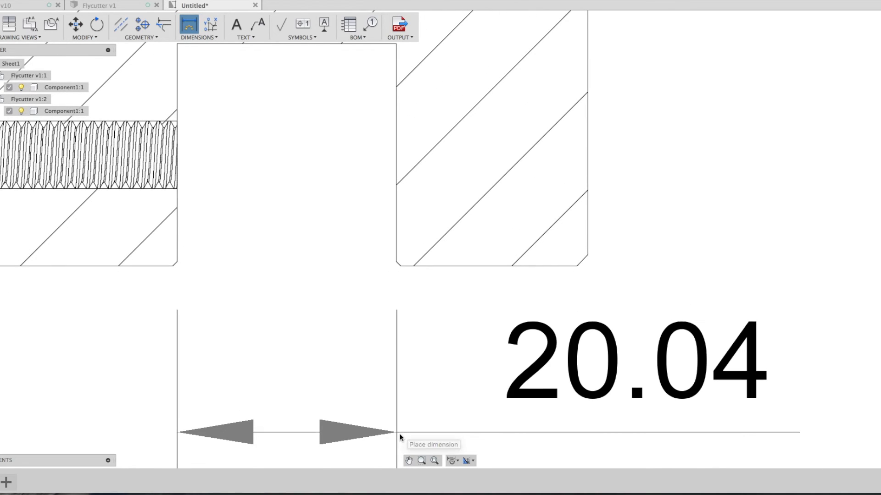
click(400, 434)
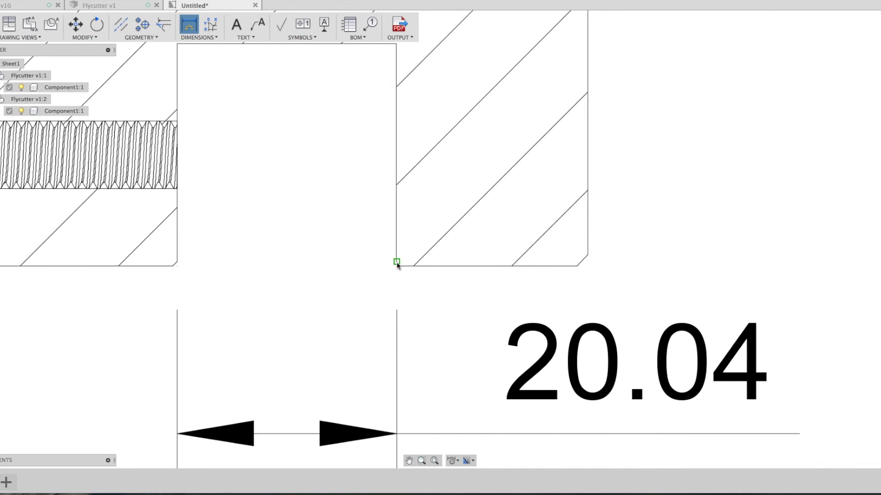
click(397, 266)
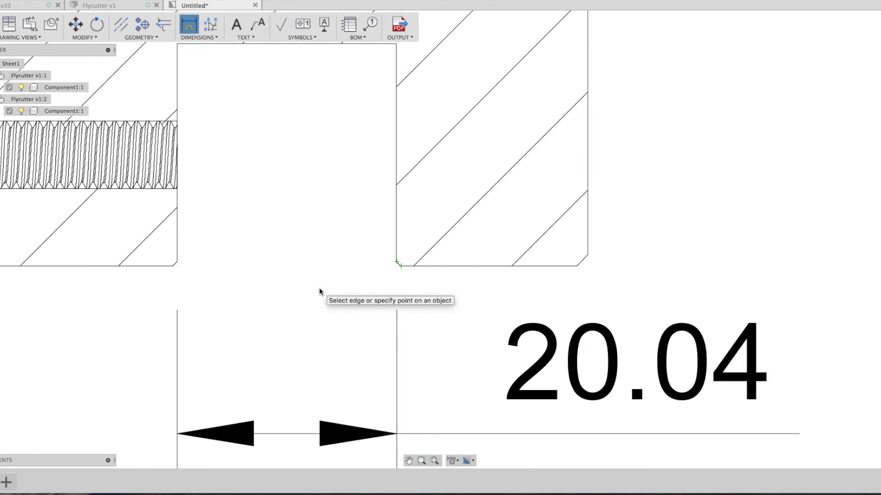
scroll(319, 291, down, 3)
scroll(320, 292, down, 1)
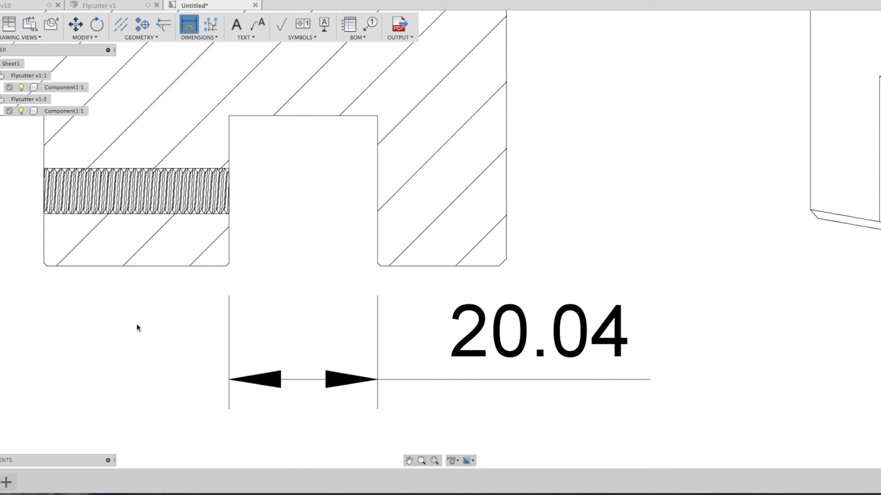
key(Escape)
scroll(136, 328, left, 2)
scroll(136, 328, left, 3)
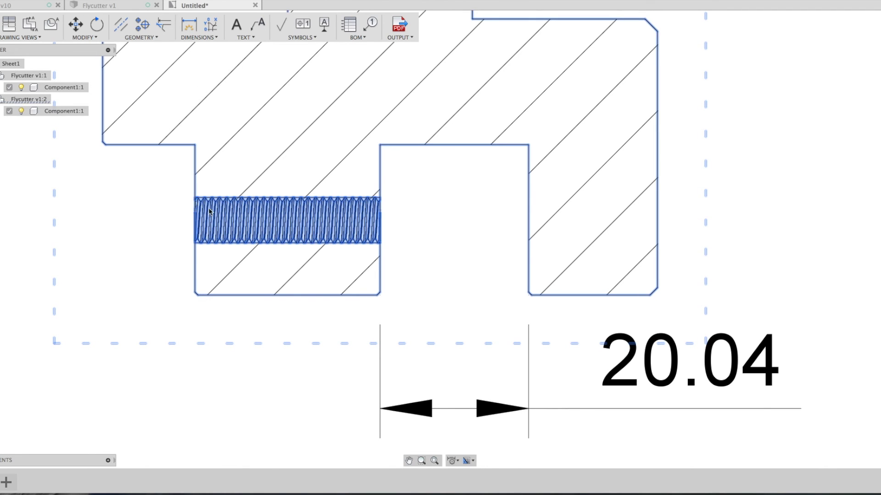
scroll(244, 351, down, 2)
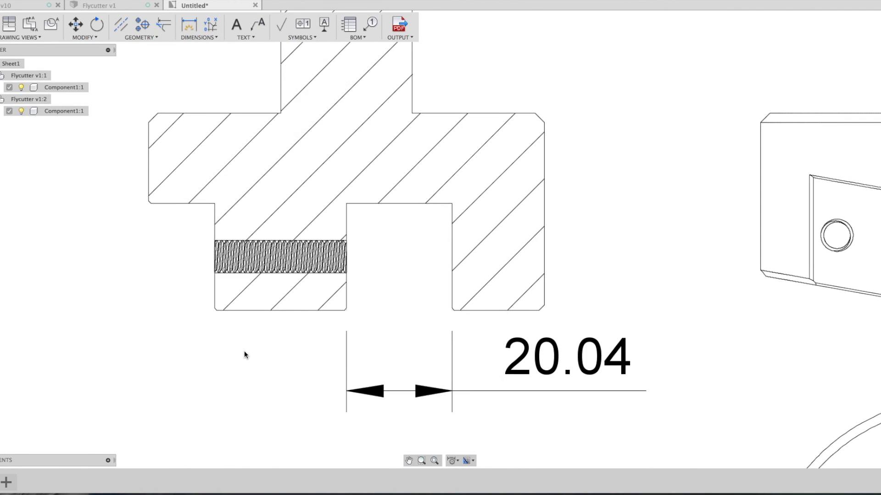
scroll(239, 351, down, 2)
scroll(239, 354, down, 2)
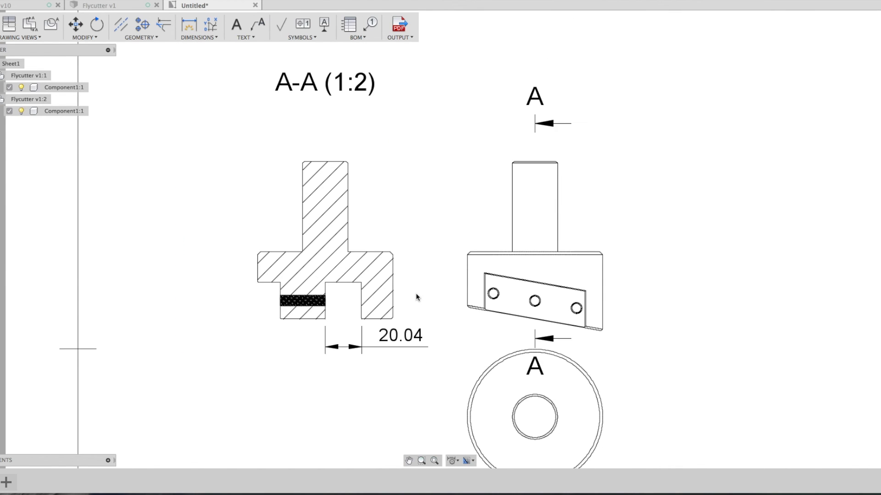
click(364, 273)
click(366, 271)
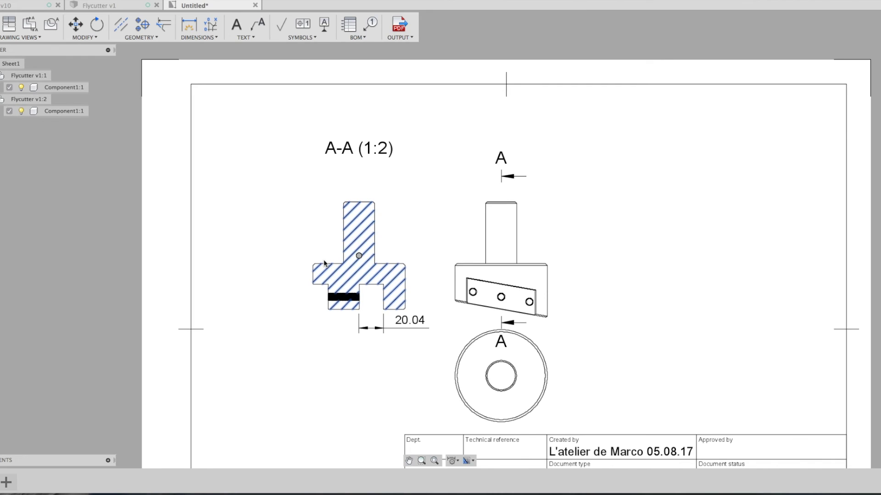
Shift the three-hole side view right and higher, realigning the section and circular views
click(359, 256)
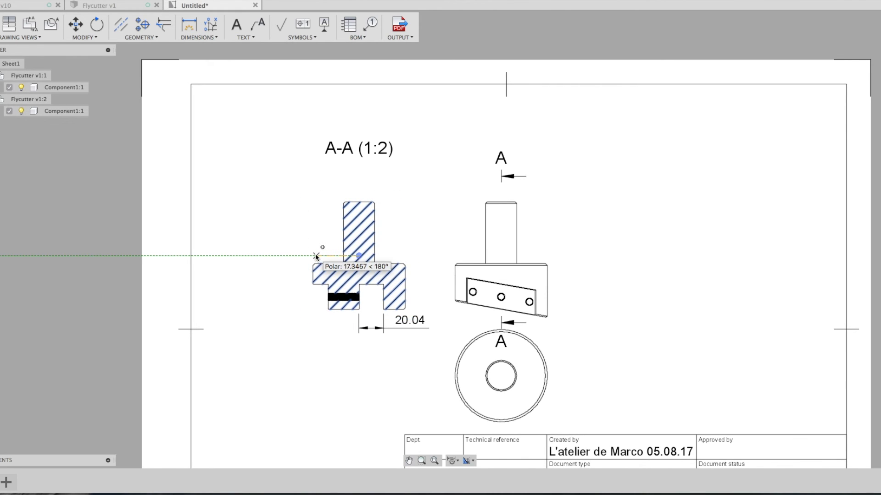
key(Escape)
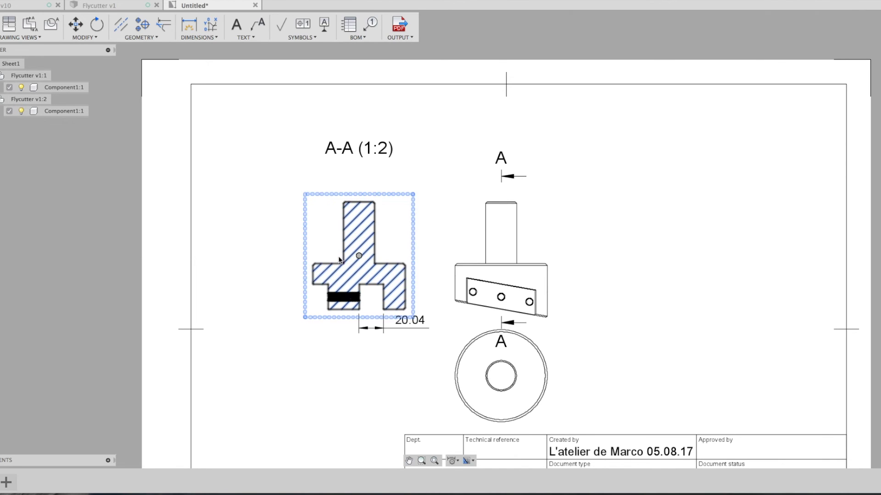
click(501, 260)
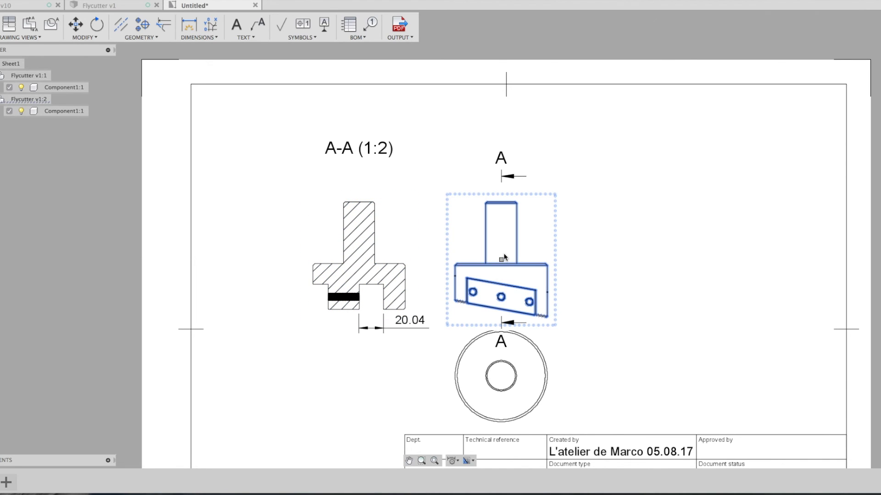
drag(501, 261, 562, 262)
click(560, 260)
click(560, 214)
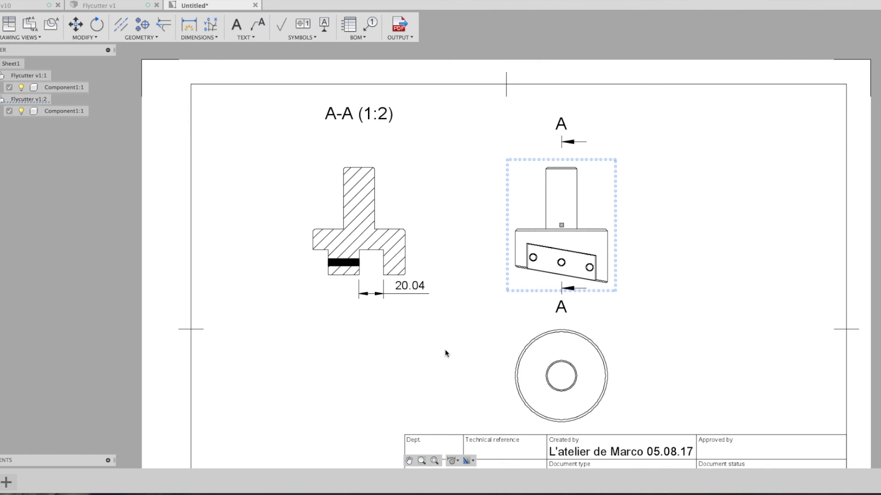
scroll(445, 354, down, 3)
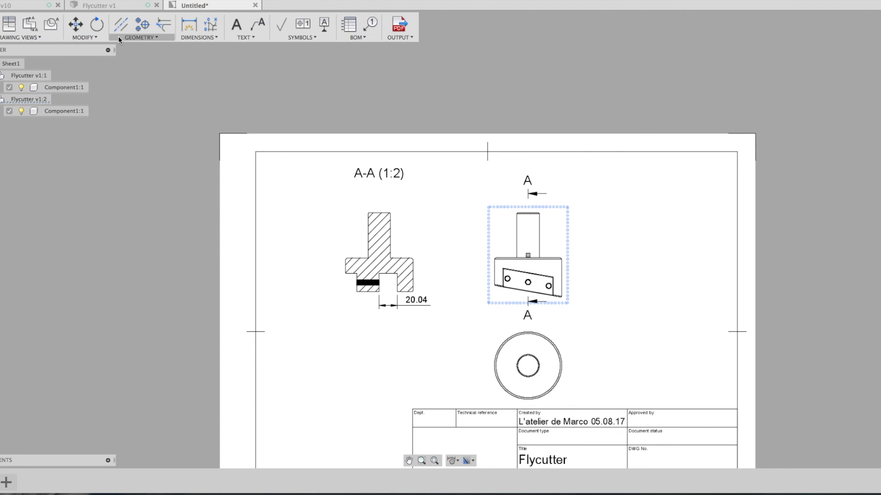
Attach a surface texture symbol with a leader to the side view's shaft top edge
click(279, 24)
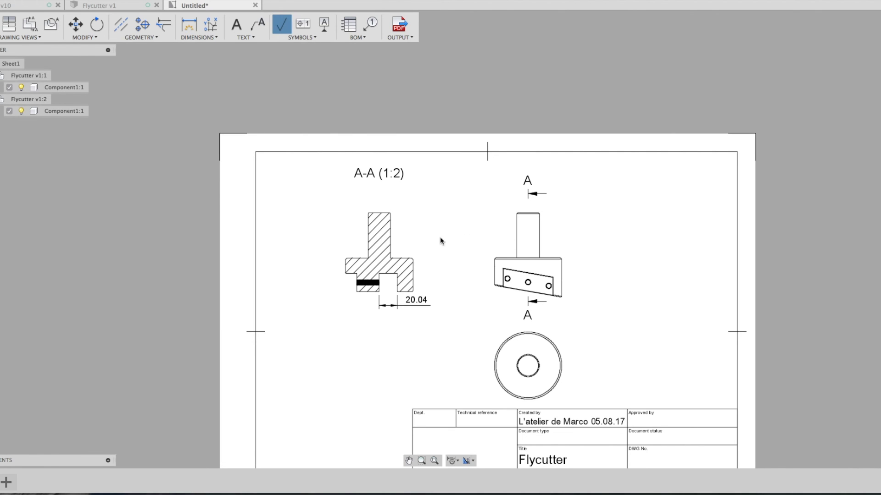
click(542, 229)
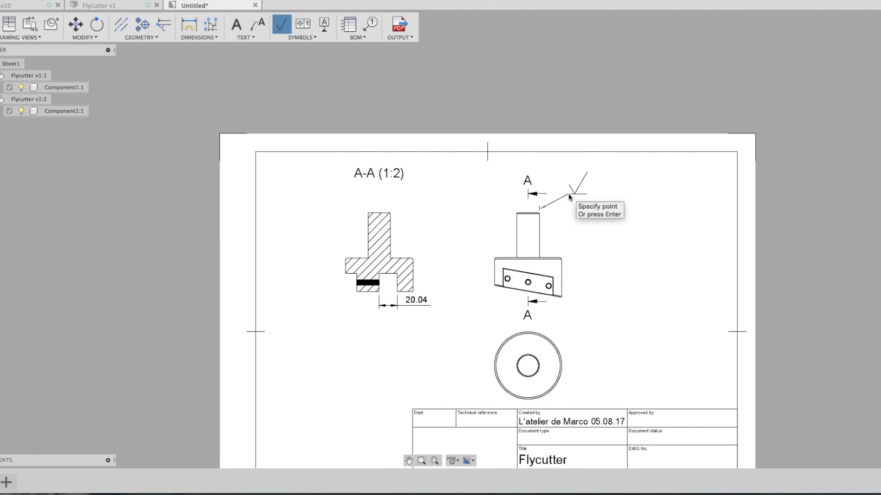
key(Return)
Set the symbol to all around with process Tourné and requirement Ra1.6
click(876, 87)
click(862, 125)
text(Tourné)
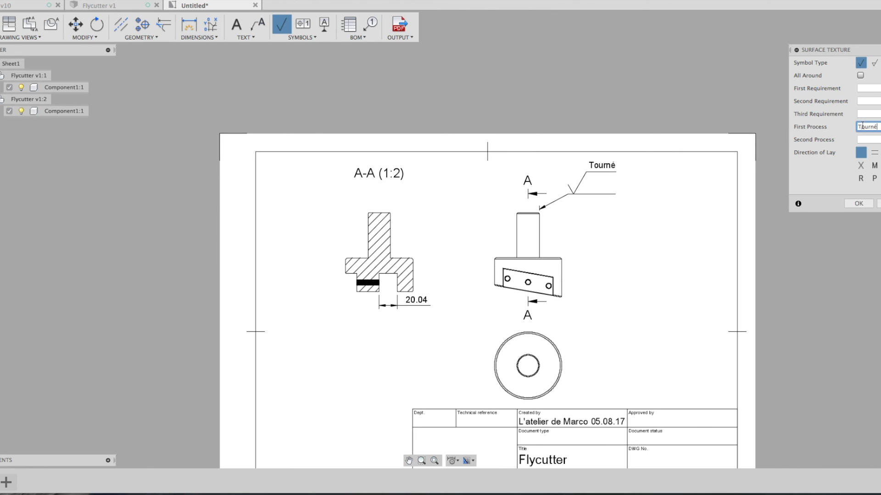
click(860, 76)
click(863, 87)
text(Ra)
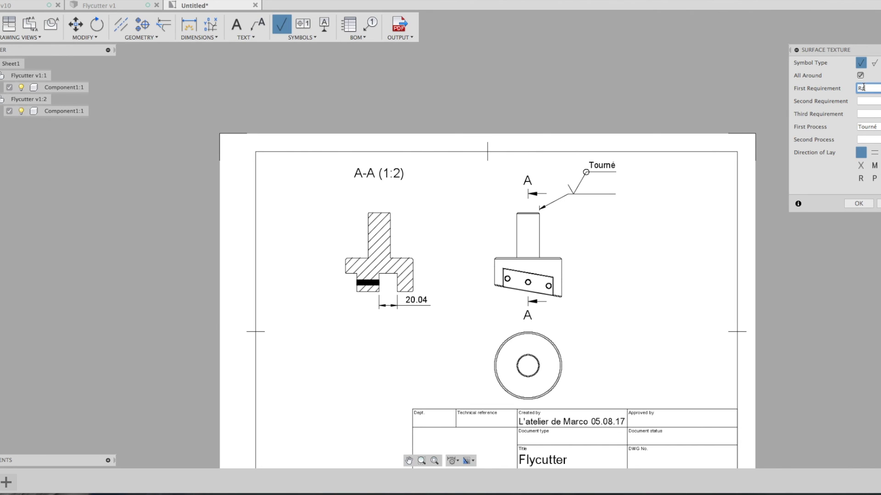
text(1.6)
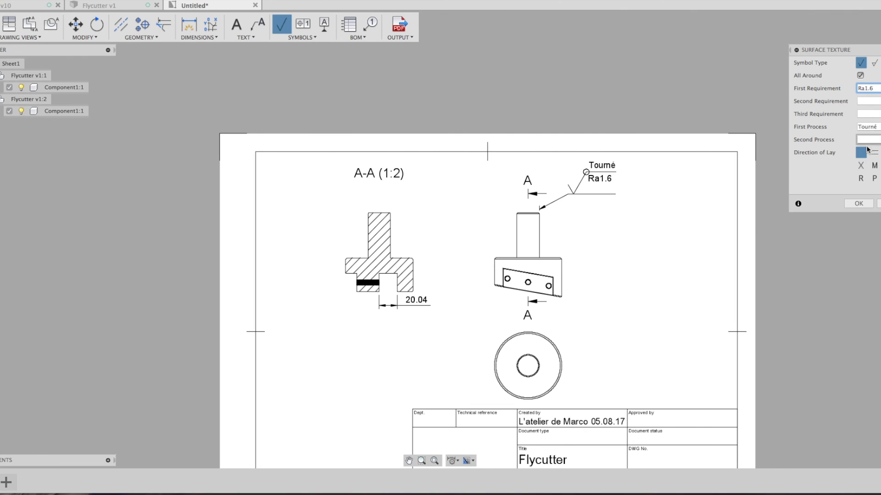
click(856, 204)
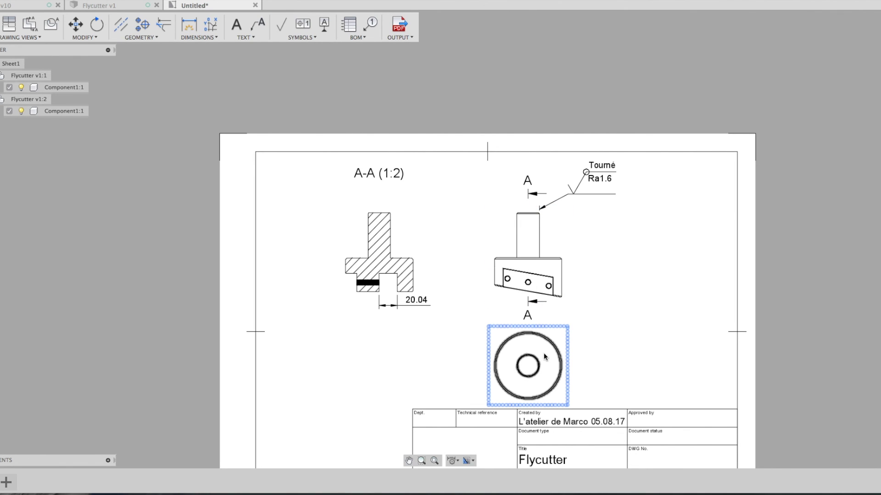
Bring the title block into view and open its attributes showing Flycutter, sheet 1/1
middle_drag(383, 398, 383, 362)
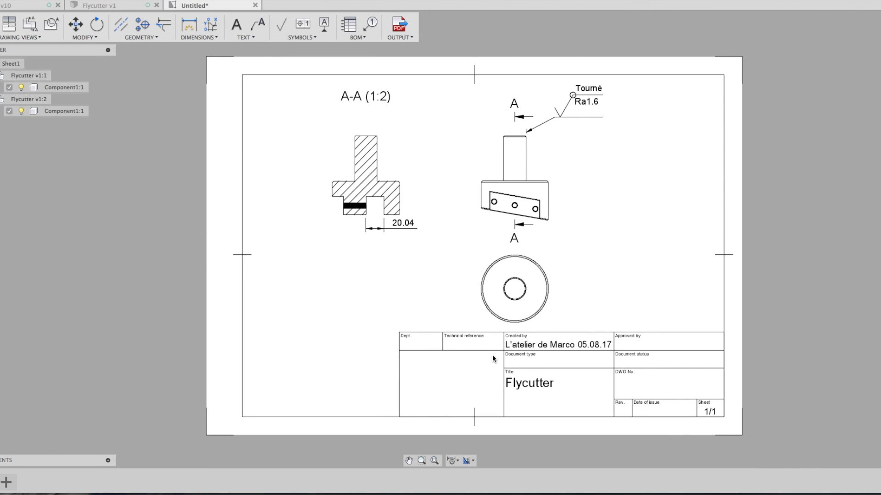
click(569, 347)
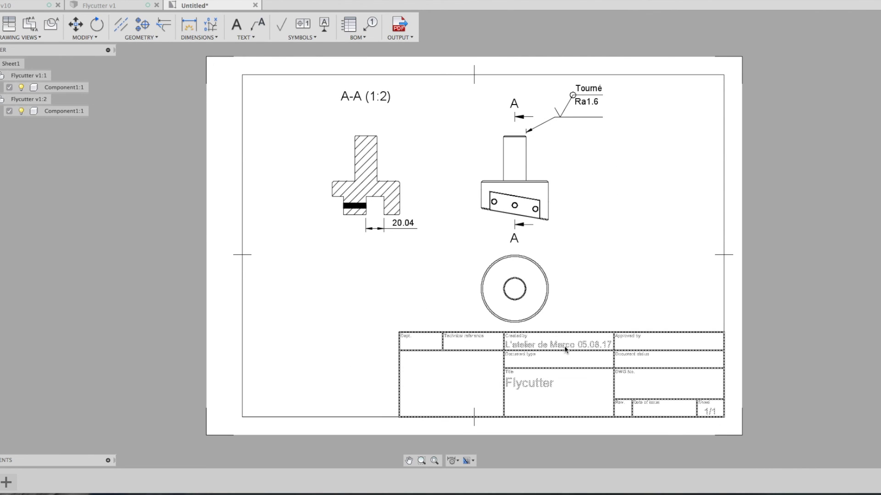
double_click(569, 347)
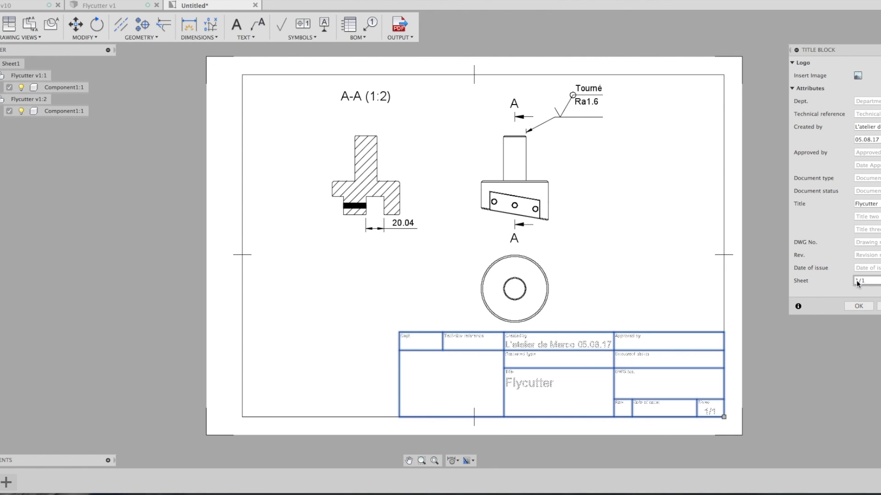
Enter sheet 1/1 in the Flycutter title block and apply the attribute changes
text(1)
click(865, 270)
click(858, 77)
click(858, 306)
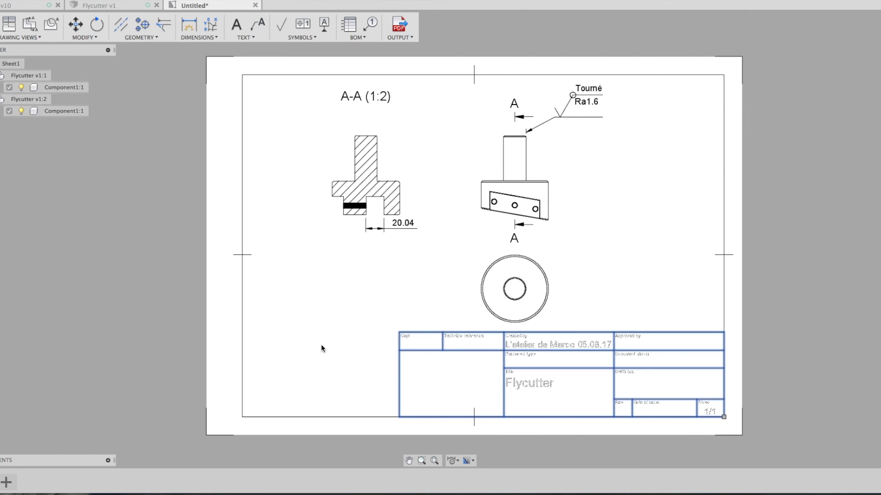